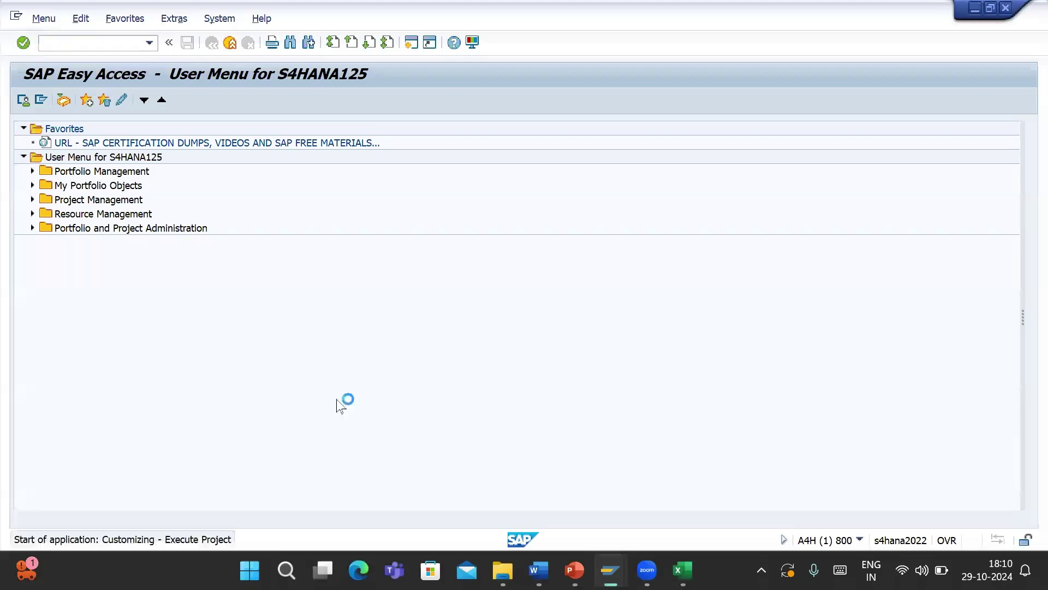
- Open the SAP Customizing Implementation Guide and expand Materials Management down to the Purchasing node
click(71, 101)
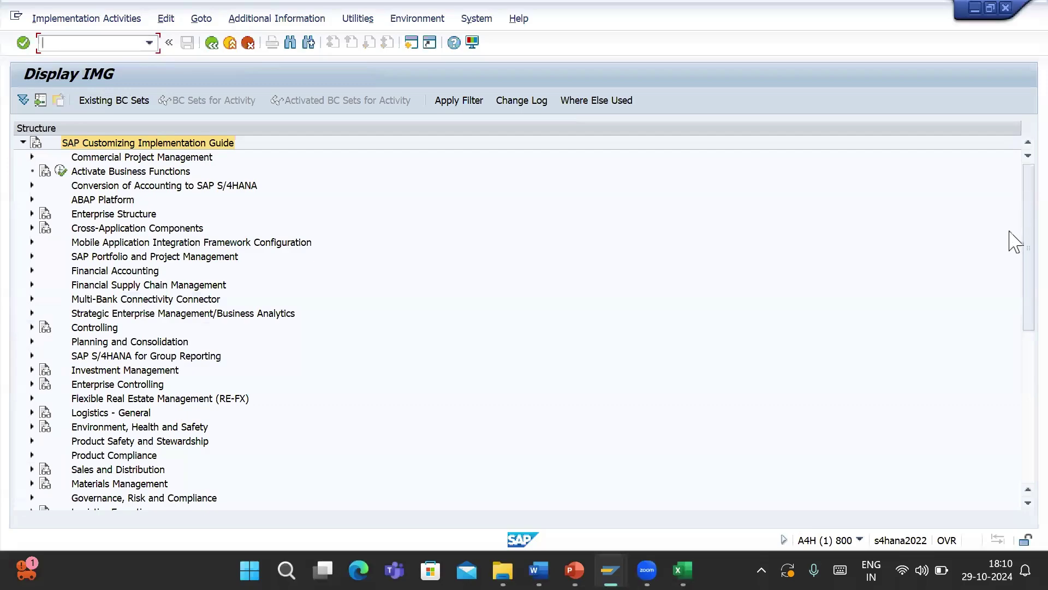
scroll(1014, 240, down, 3)
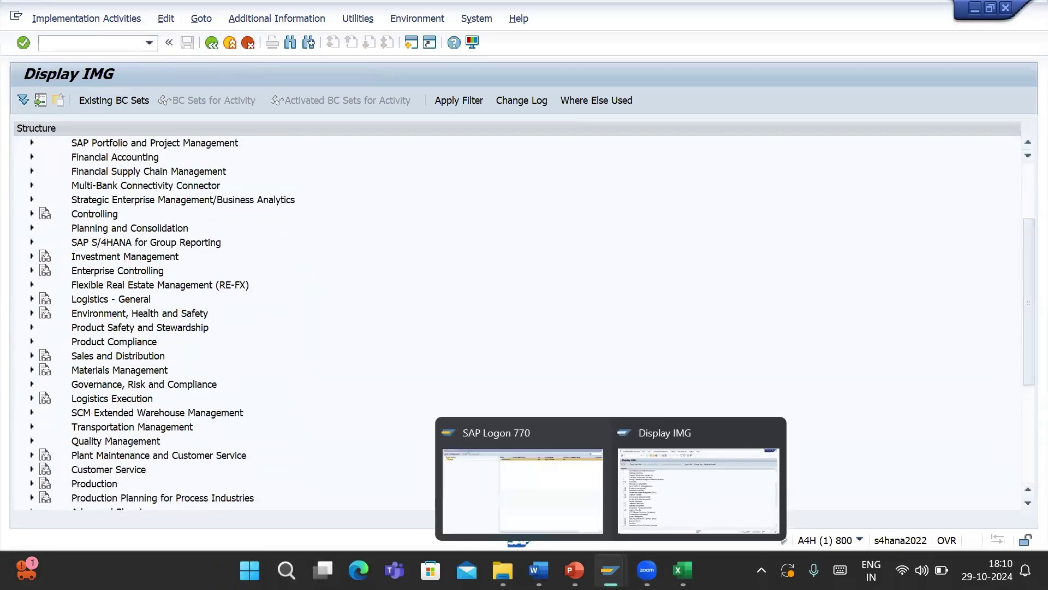
click(31, 370)
scroll(1014, 327, down, 3)
scroll(1014, 347, down, 2)
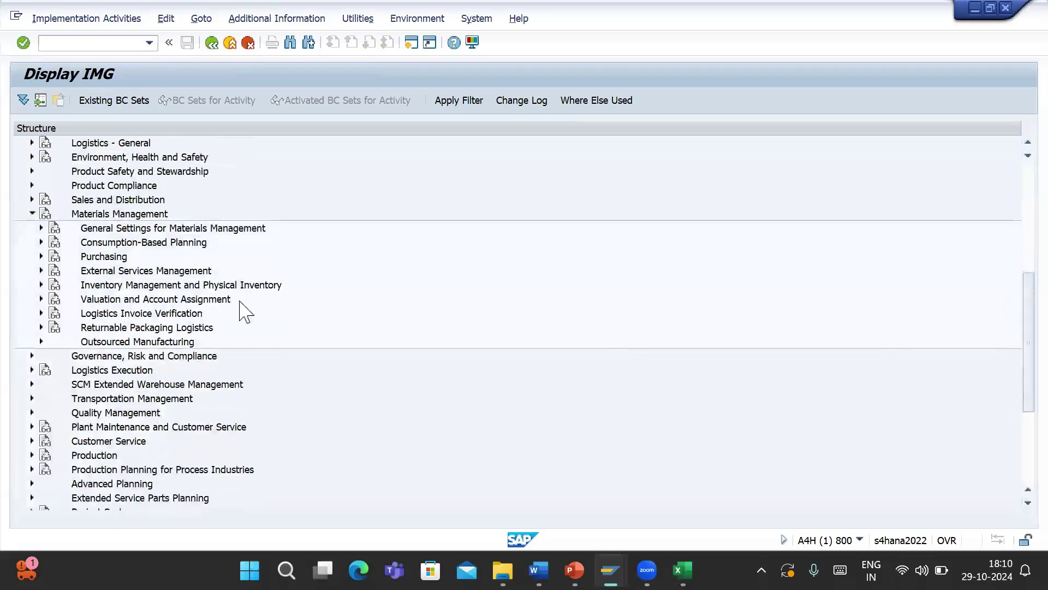
click(41, 256)
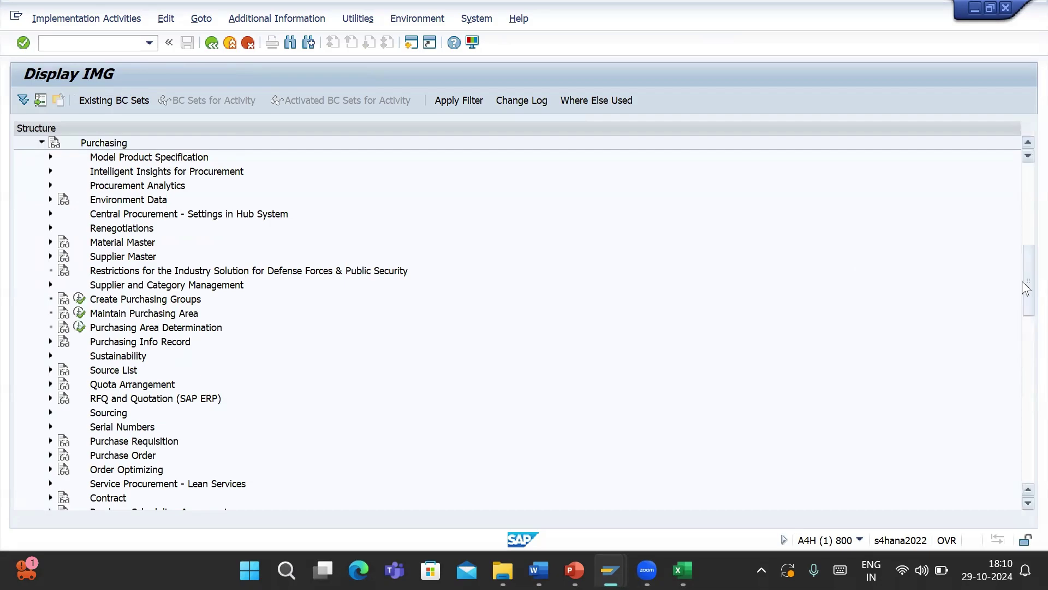
- Under Purchasing, expand Partner Determination and Partner Roles, and execute the Define Partner Roles activity
drag(1022, 281, 1022, 366)
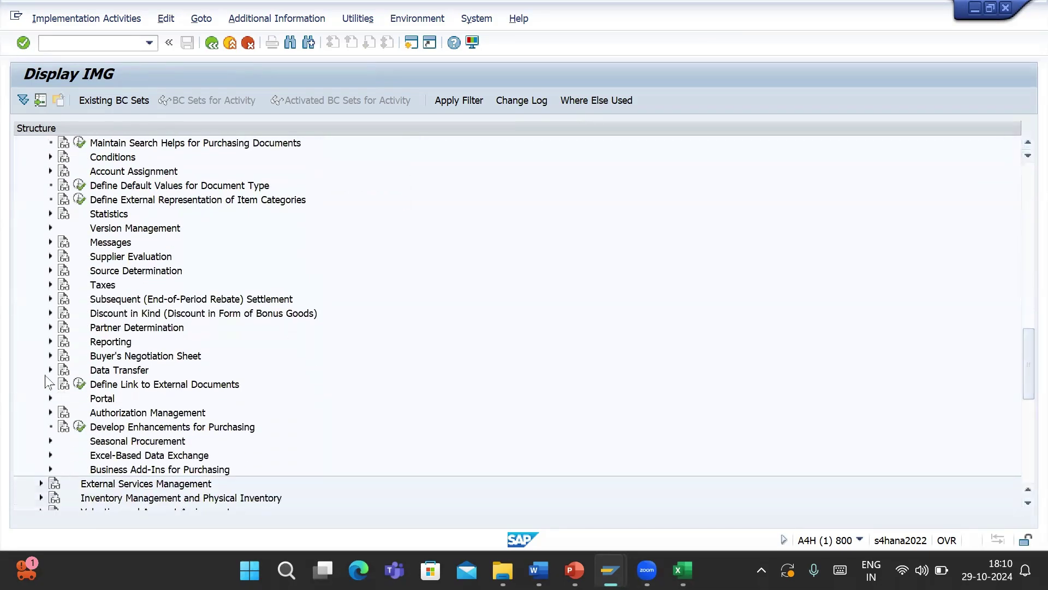
click(50, 327)
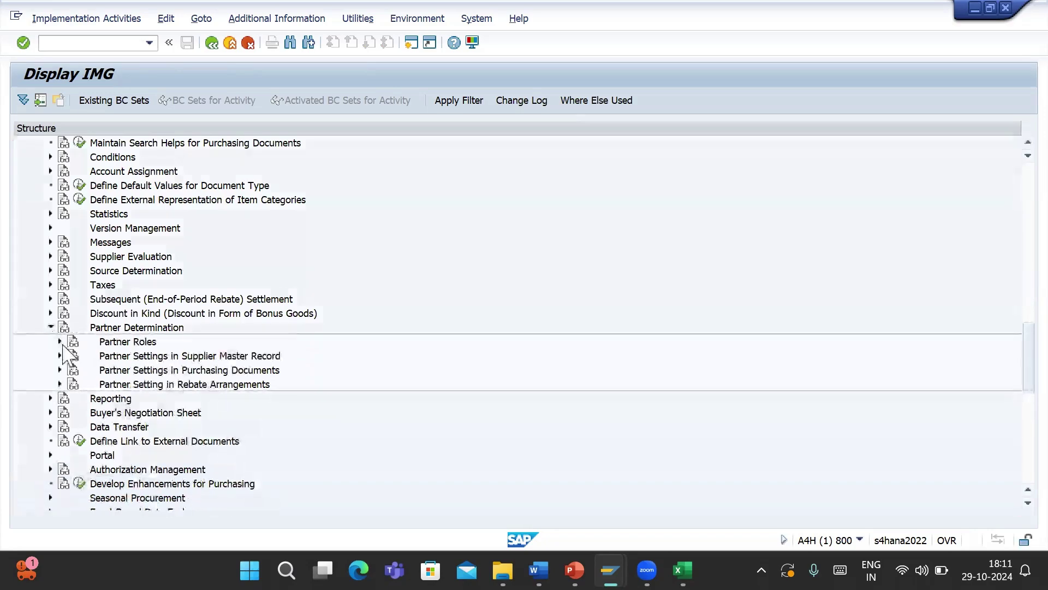
click(60, 342)
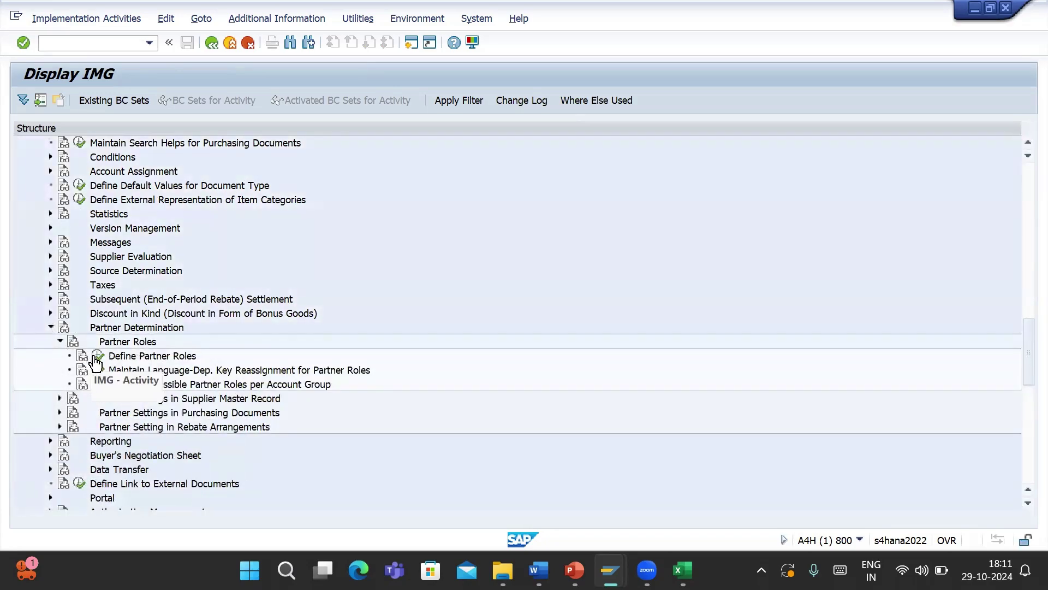
mouse_move(575, 570)
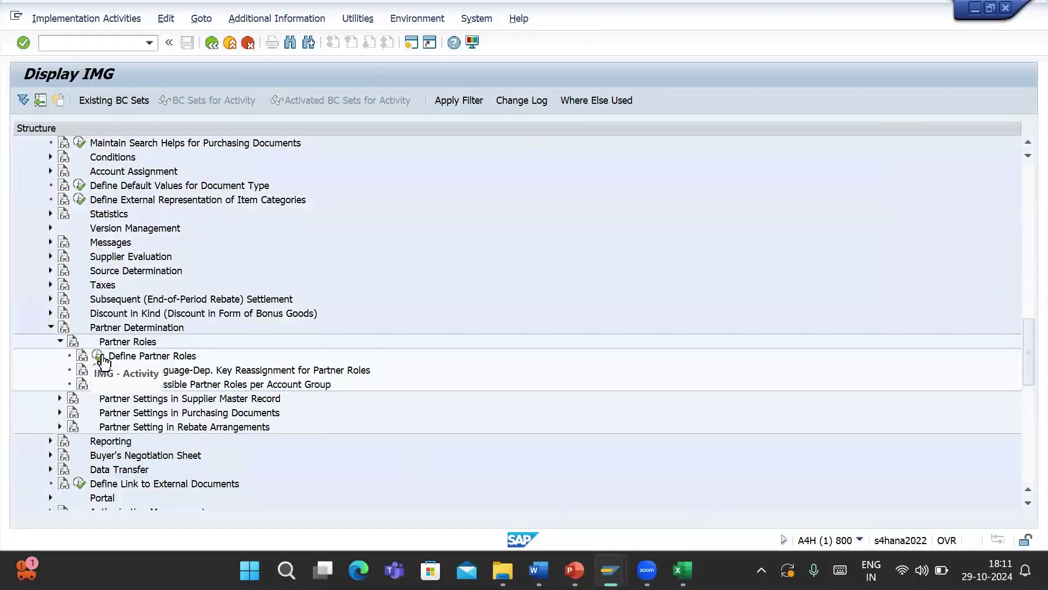
click(101, 356)
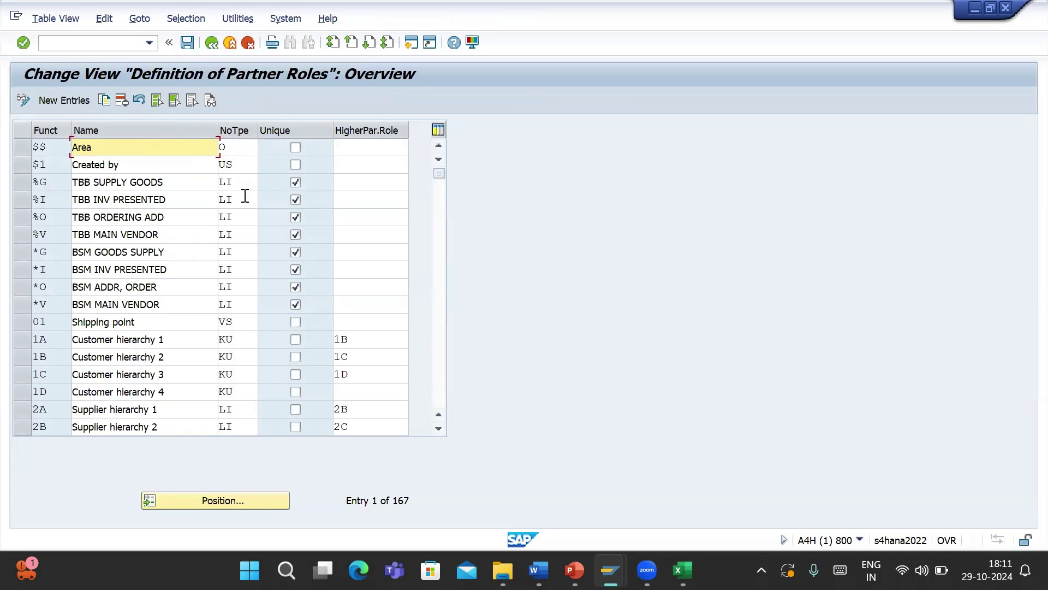
- Look up the available partner number types for the TBB INV PRESENTED role, and close the list without choosing one
click(245, 200)
click(264, 201)
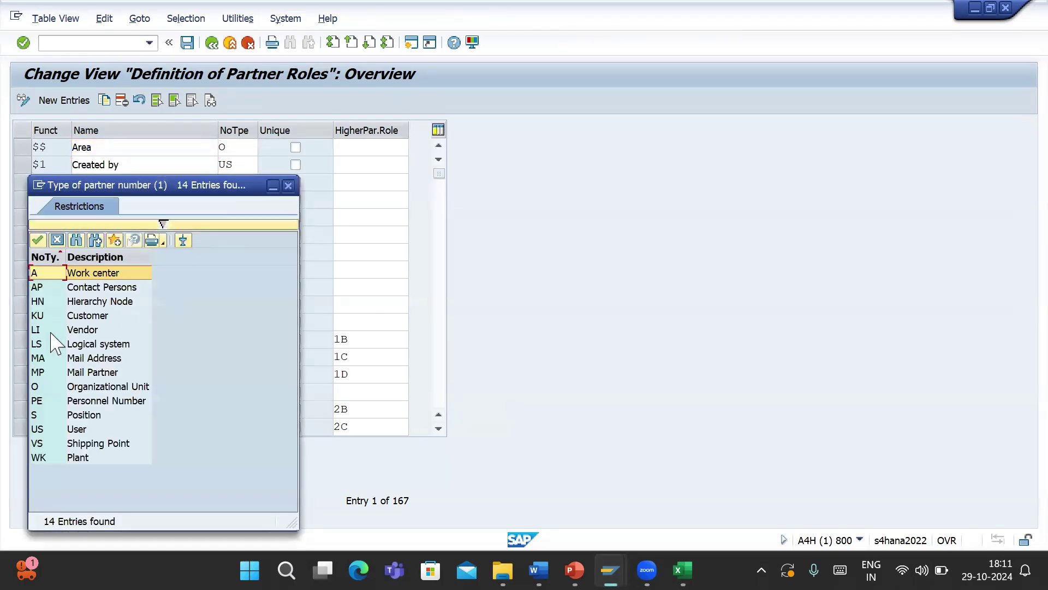
click(288, 186)
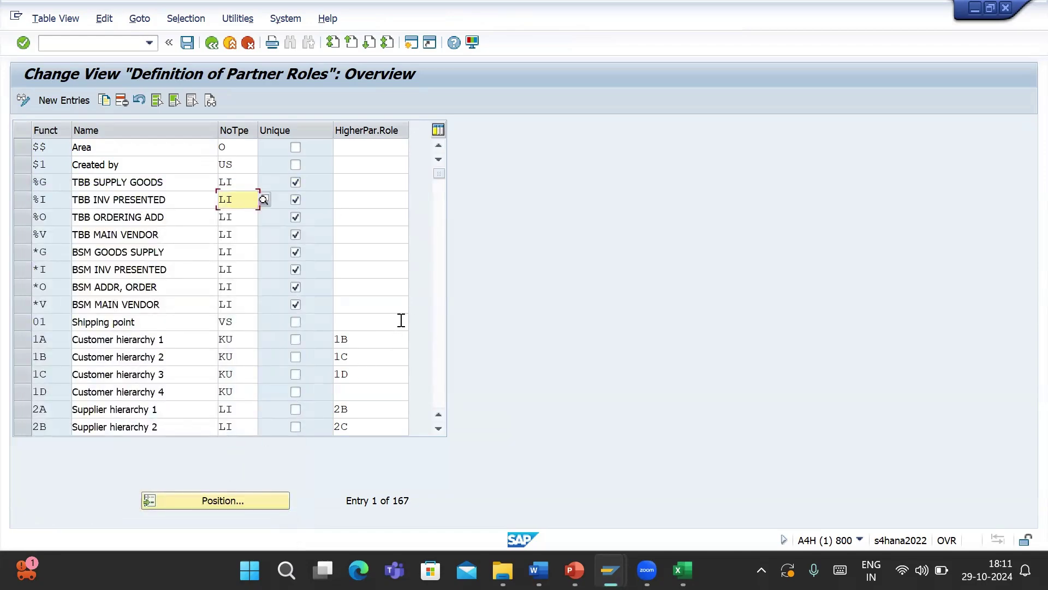
- Examine the functions, names and partner types of the existing roles through to the end of the partner role table
click(440, 319)
click(440, 319)
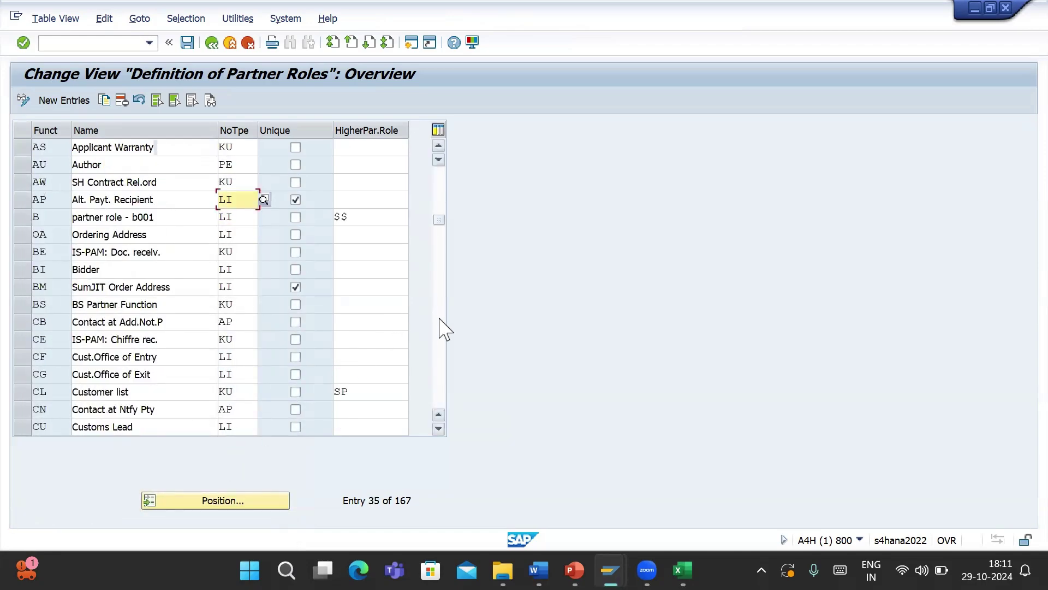
click(440, 319)
click(440, 319)
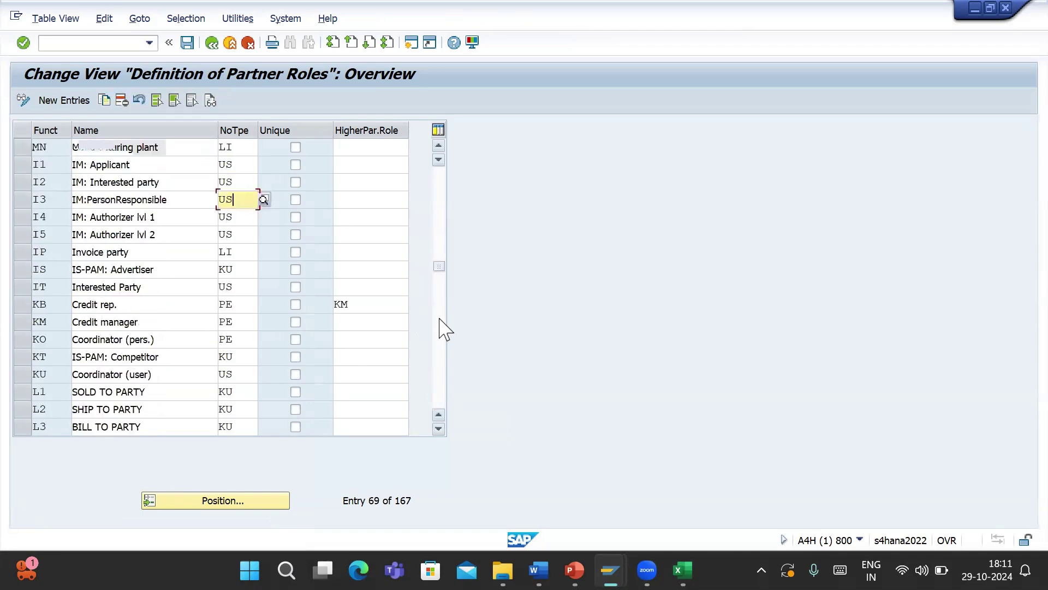
click(440, 319)
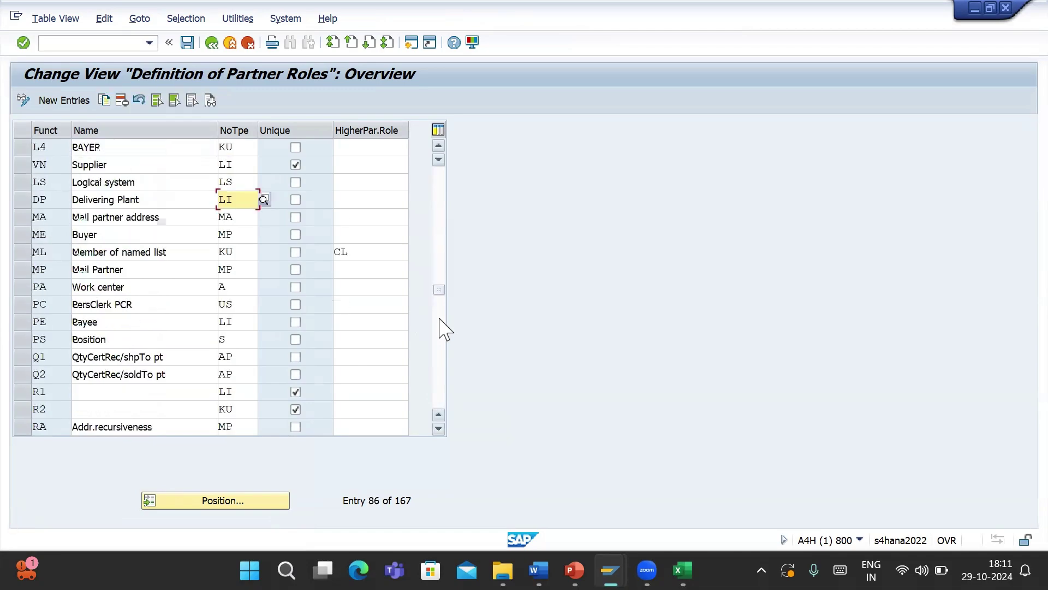
click(440, 319)
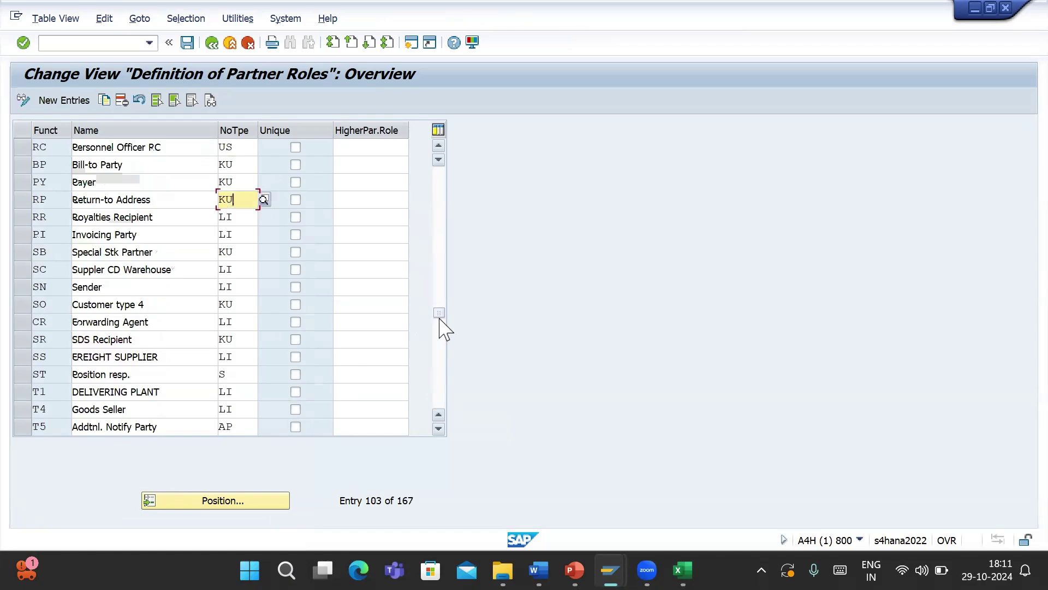
click(440, 338)
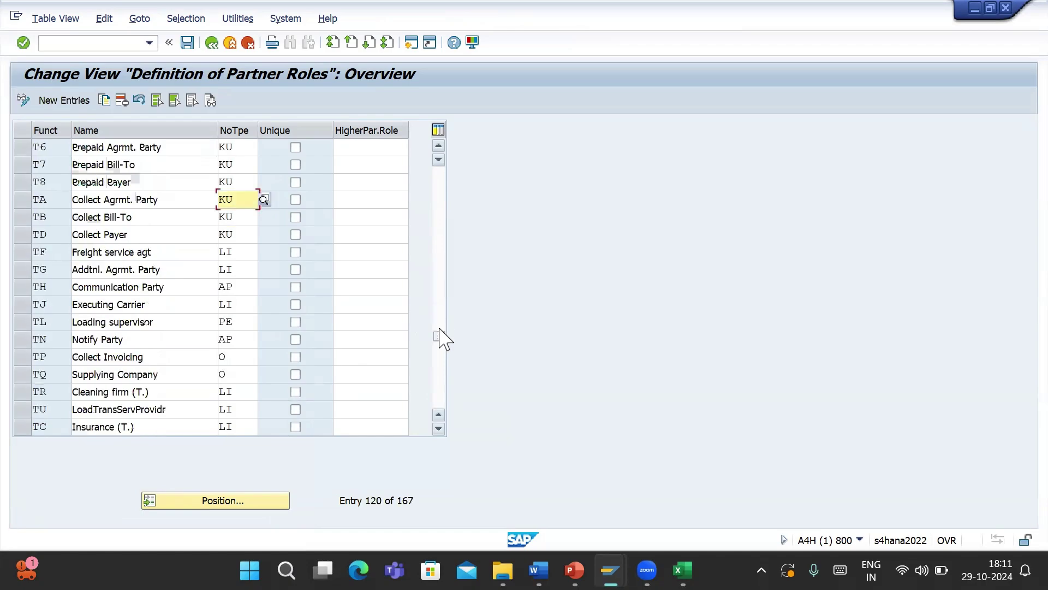
click(440, 368)
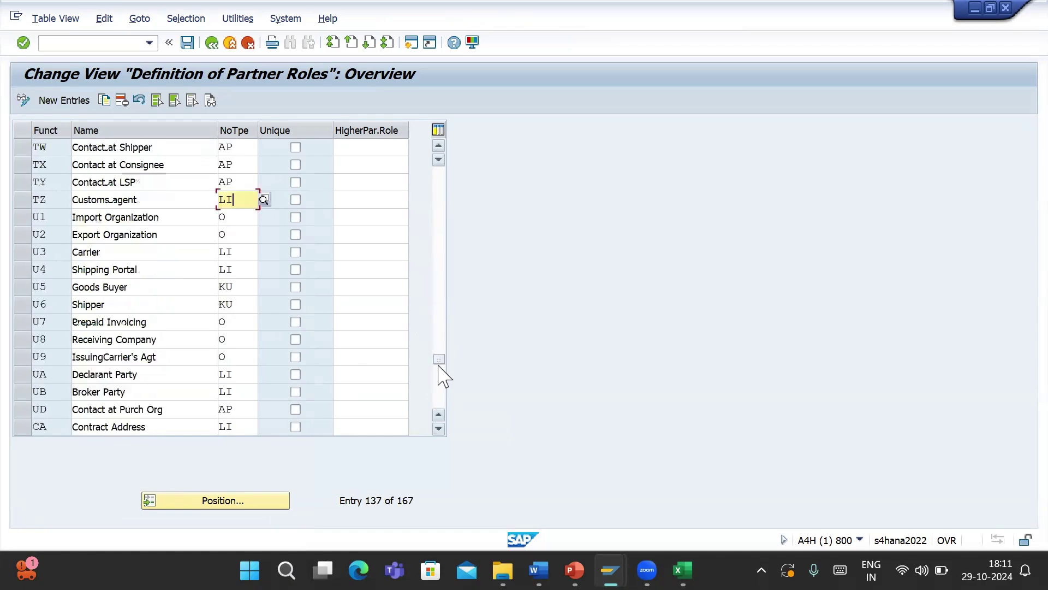
click(440, 385)
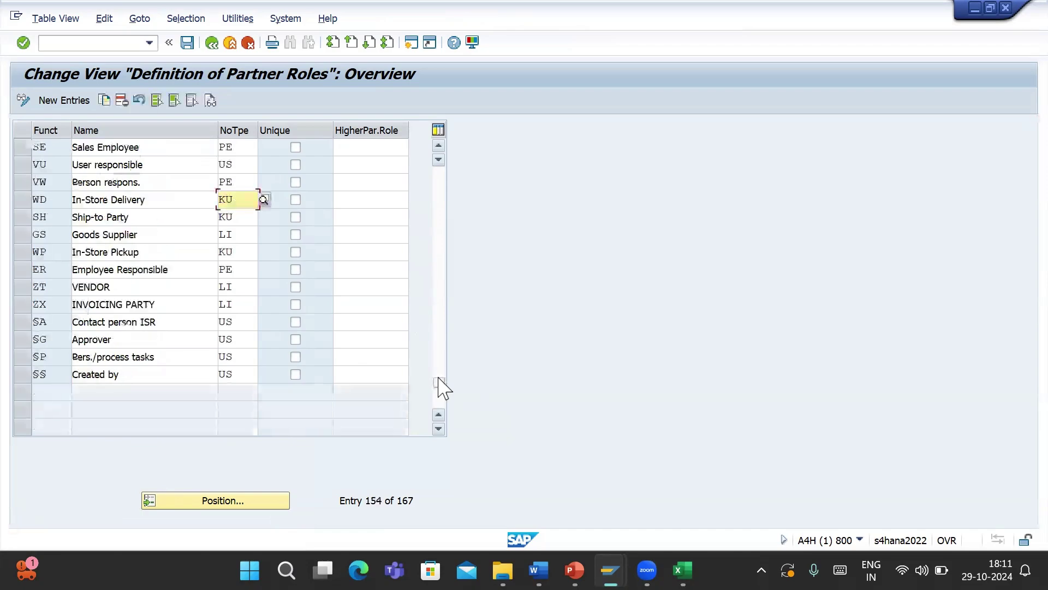
click(438, 347)
click(439, 347)
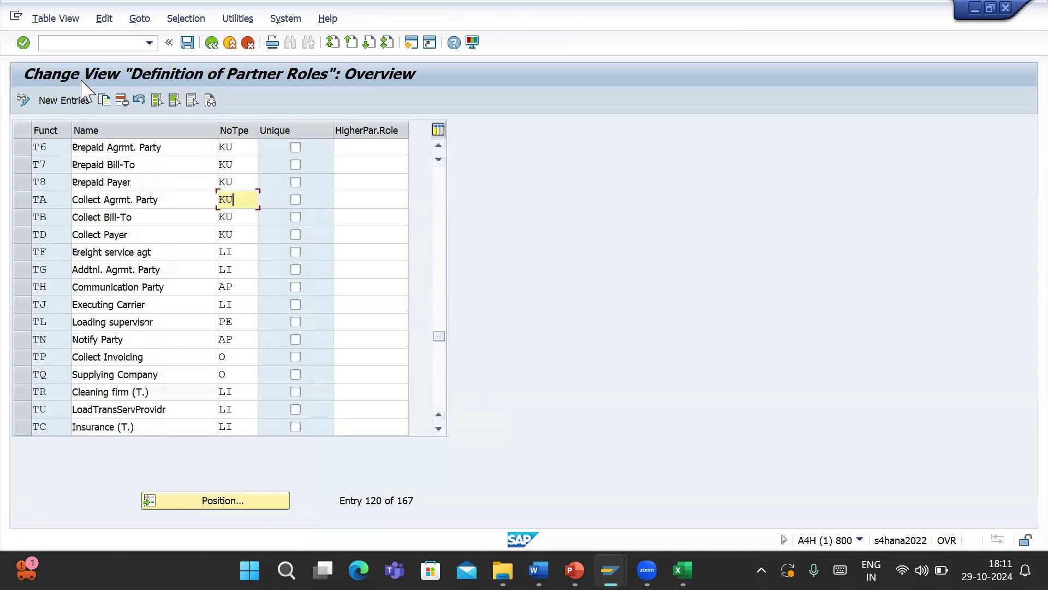
- Start new partner role entries and add function AA with the name Ordering Address
click(71, 102)
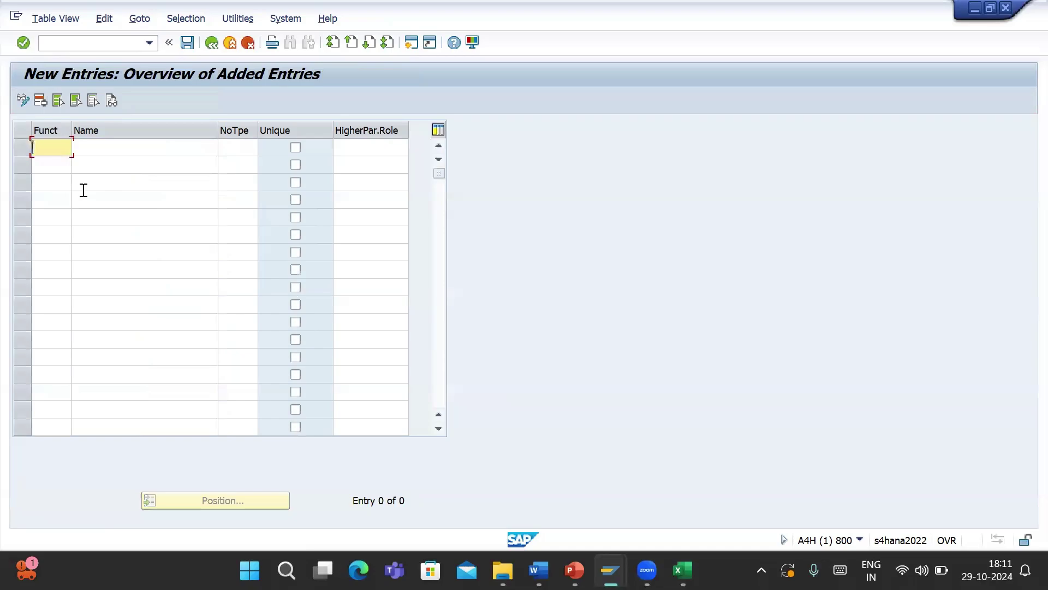
text(aa)
key(Tab)
text(O)
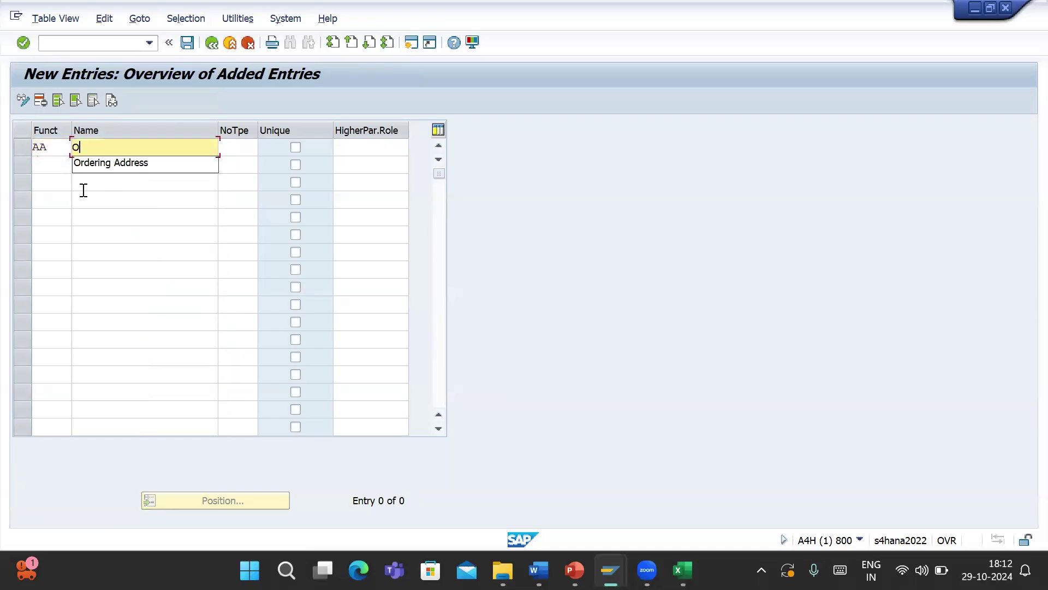
text(rdeing)
key(BackSpace)
key(BackSpace)
key(BackSpace)
key(BackSpace)
click(112, 164)
- Add a second partner role with function AB and the name Invoicing Party, and try to save the entries
click(43, 167)
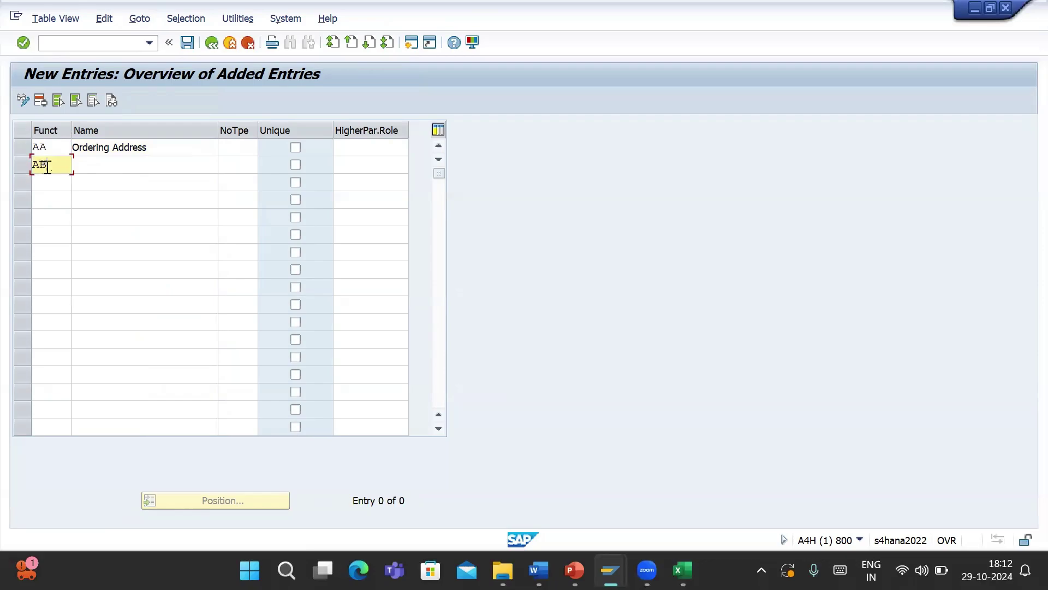
click(151, 165)
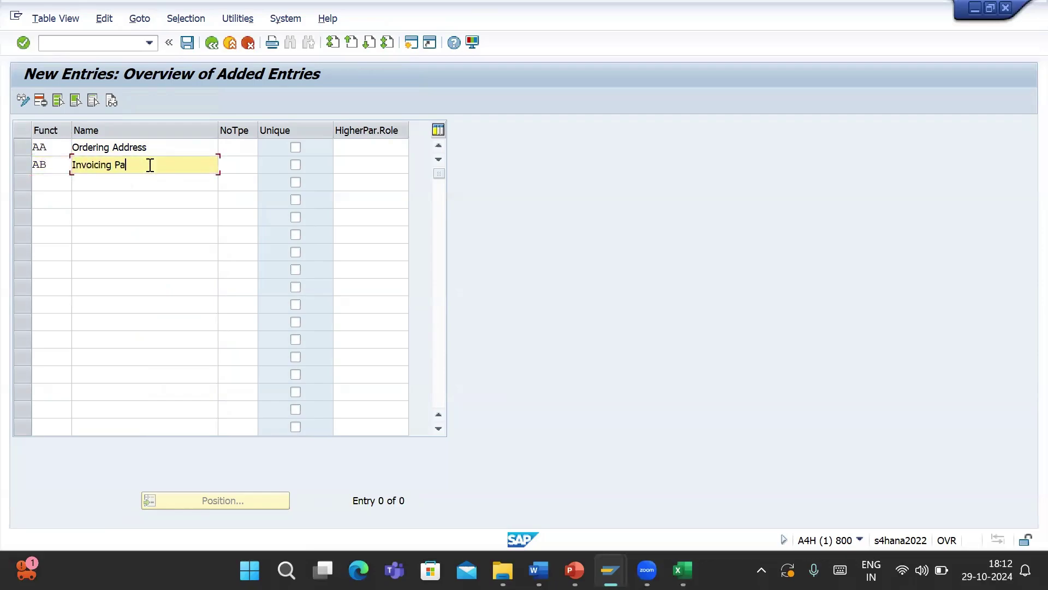
click(187, 42)
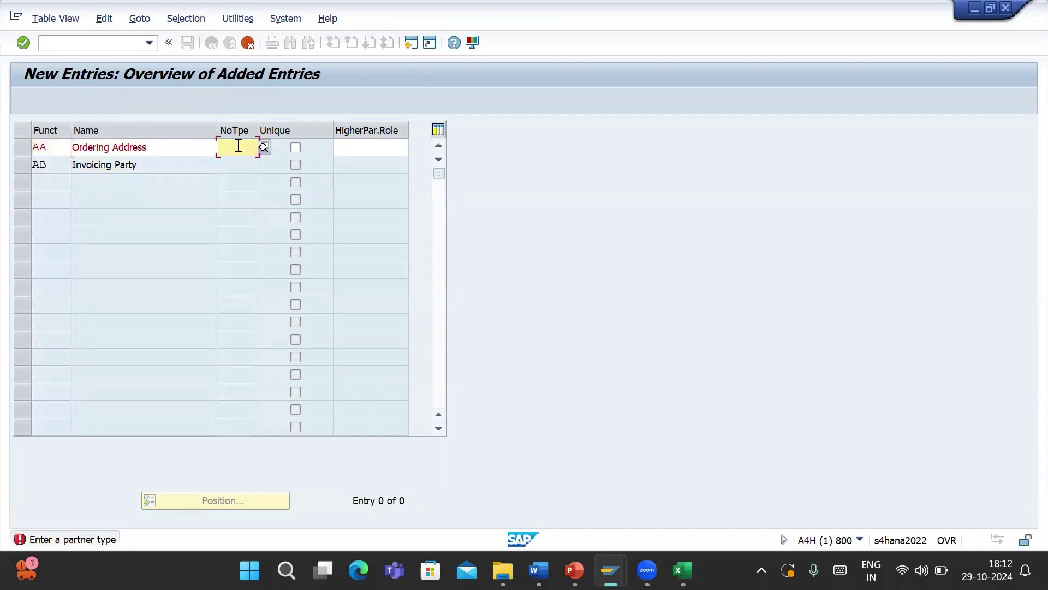
- Set the partner type of the Ordering Address role to LI and try to confirm the entry
text(LI)
key(Return)
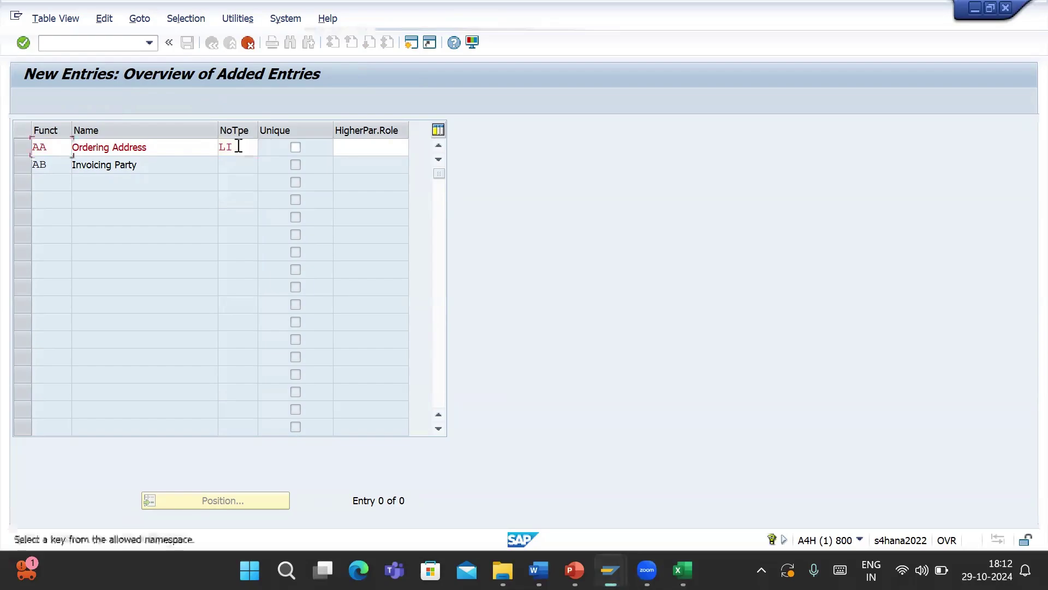
key(Return)
key(Return)
key(Return)
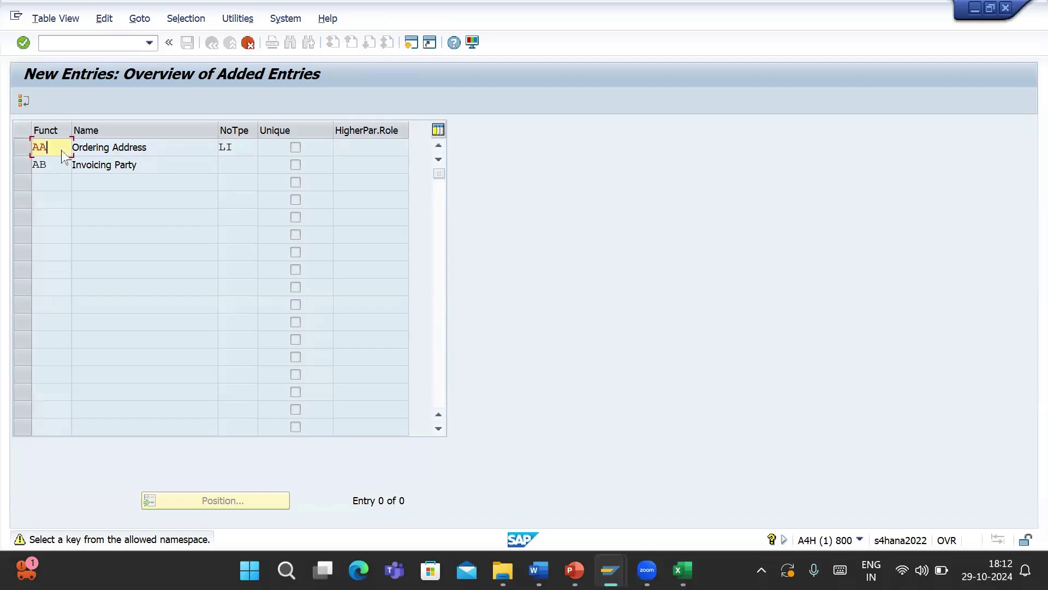
key(Return)
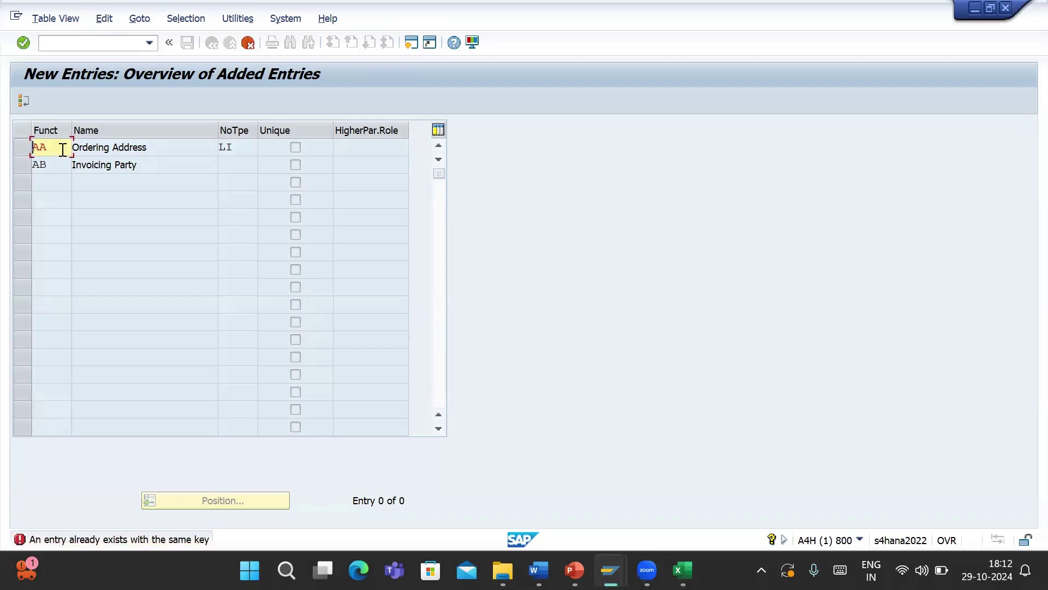
- Change the function key of the Ordering Address role to ZA and confirm it
key(BackSpace)
key(BackSpace)
text(ZA)
key(Return)
- Change the function key of the Invoicing Party role to ZB and set its partner type to LI
key(BackSpace)
key(BackSpace)
text(Z)
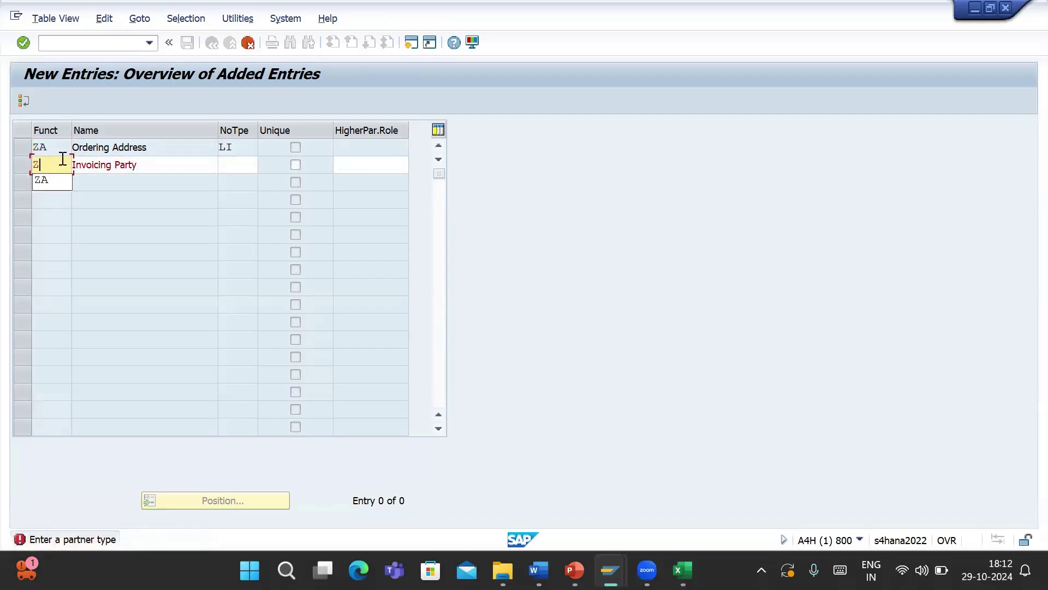
text(B)
key(Tab)
text(LI)
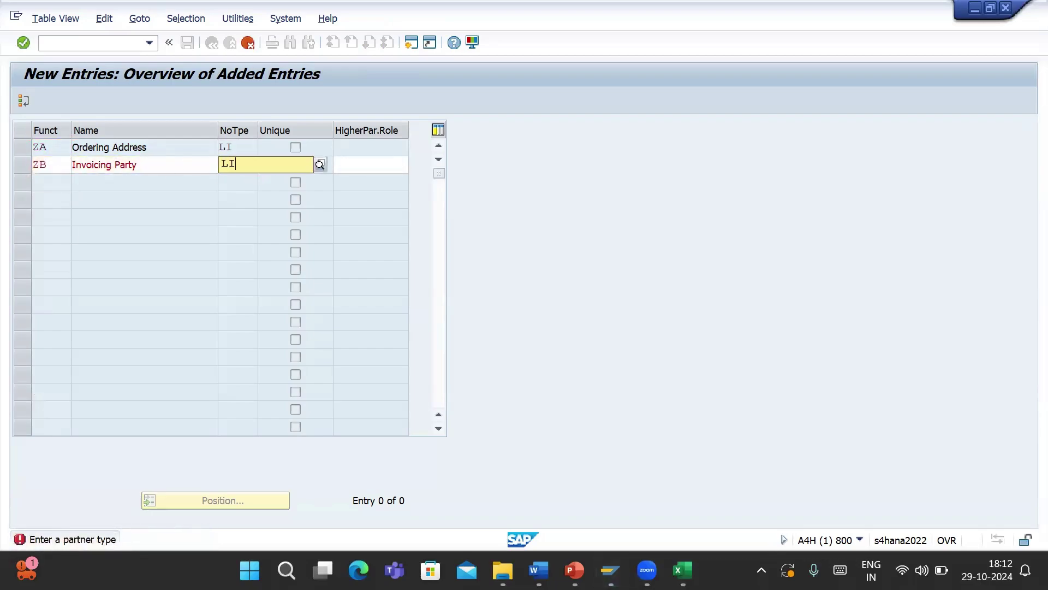
- Confirm the new partner roles and save them in customizing request A4HK904694
key(Return)
key(ctrl+s)
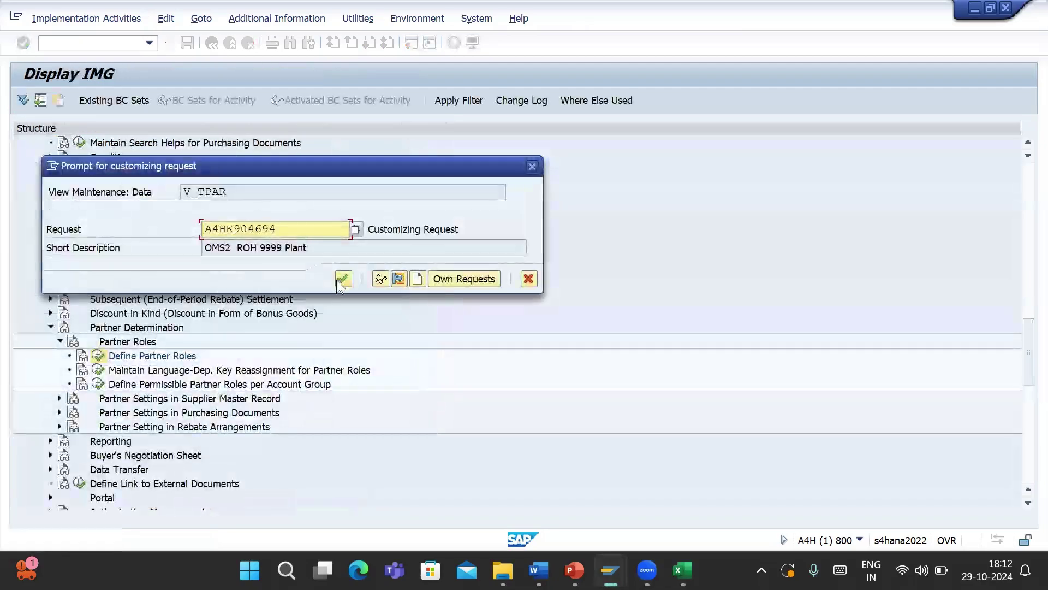
click(344, 279)
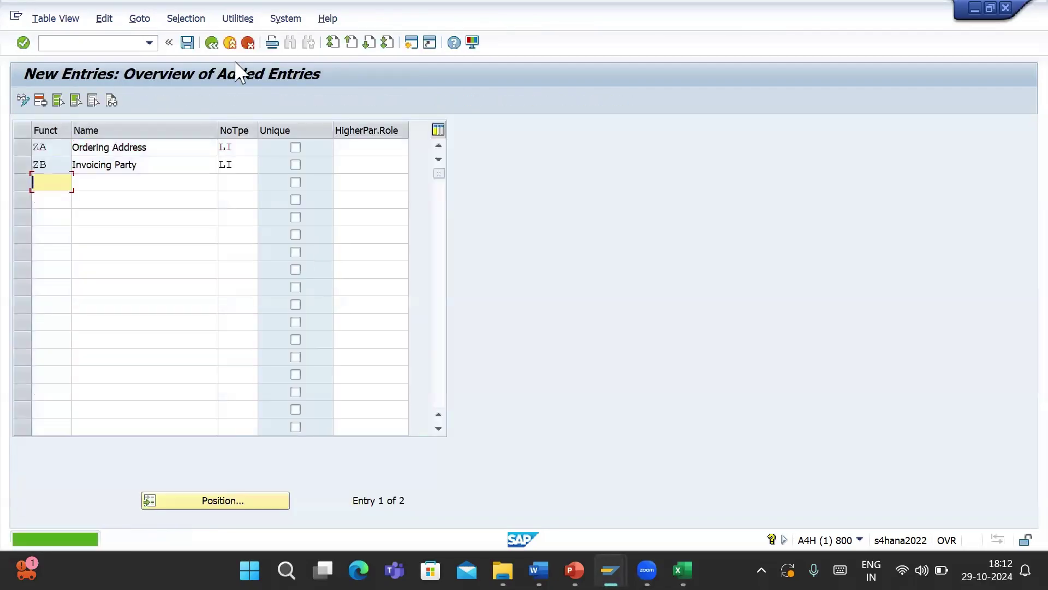
- Switch to the Book2 workbook in Excel and enter "Partern fucntion" in C16 and "1.Create partner role" in C17
mouse_move(682, 569)
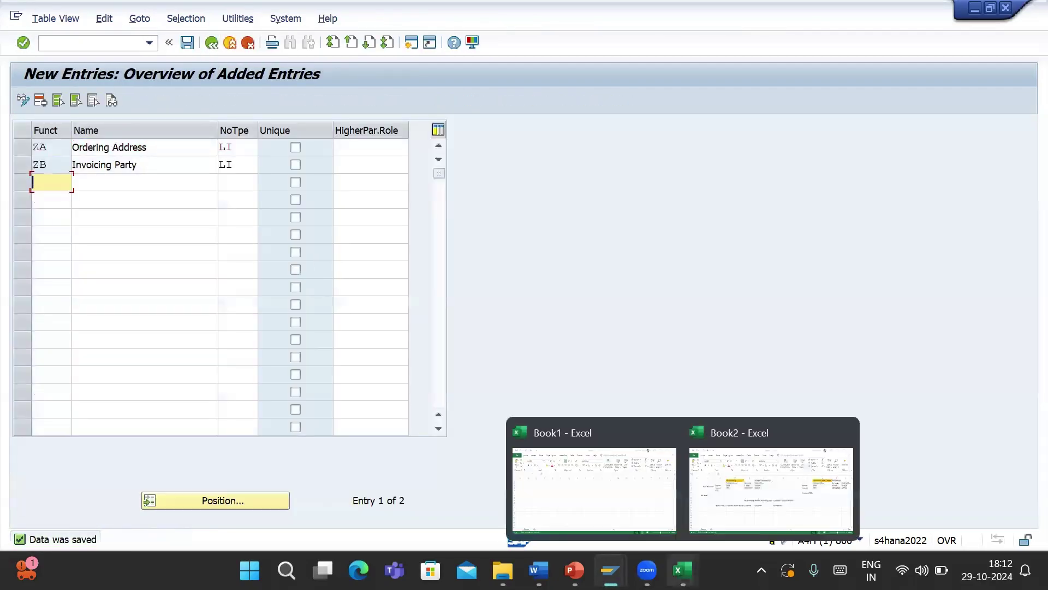
click(772, 512)
click(186, 445)
text(p)
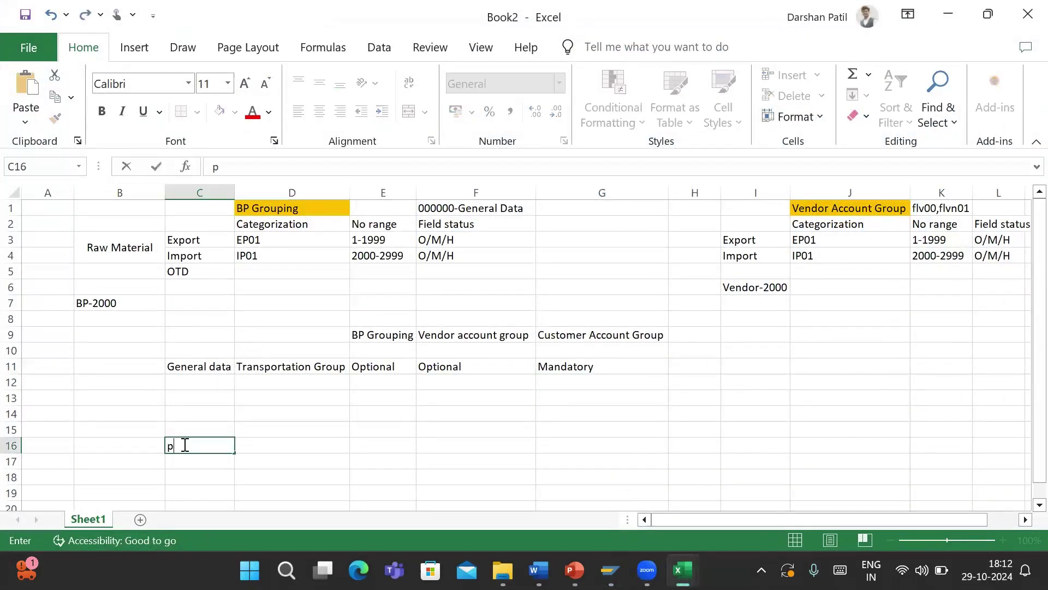
text(artern fucntion)
key(Return)
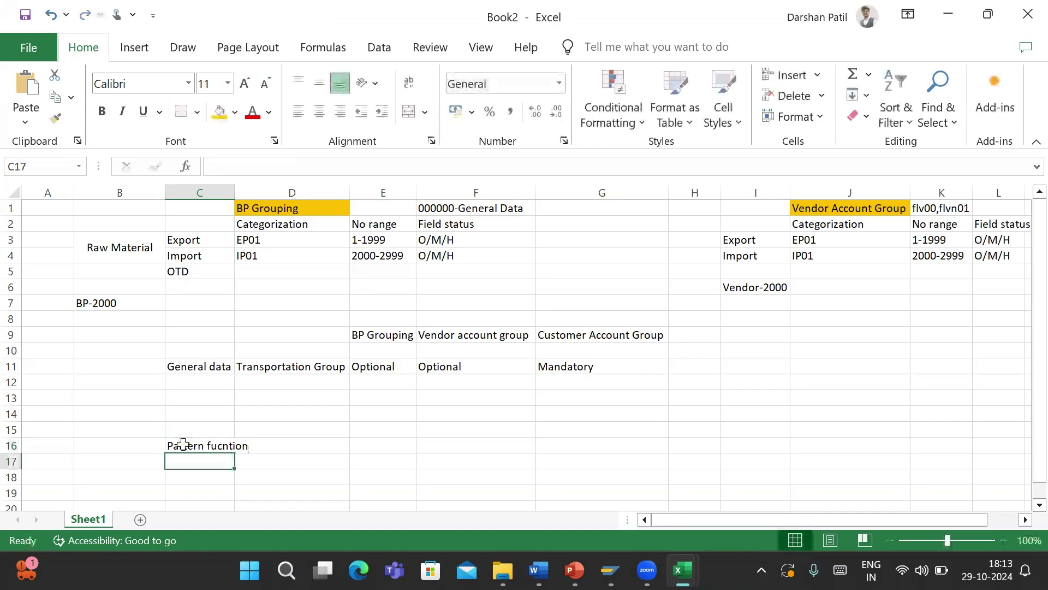
text(1.)
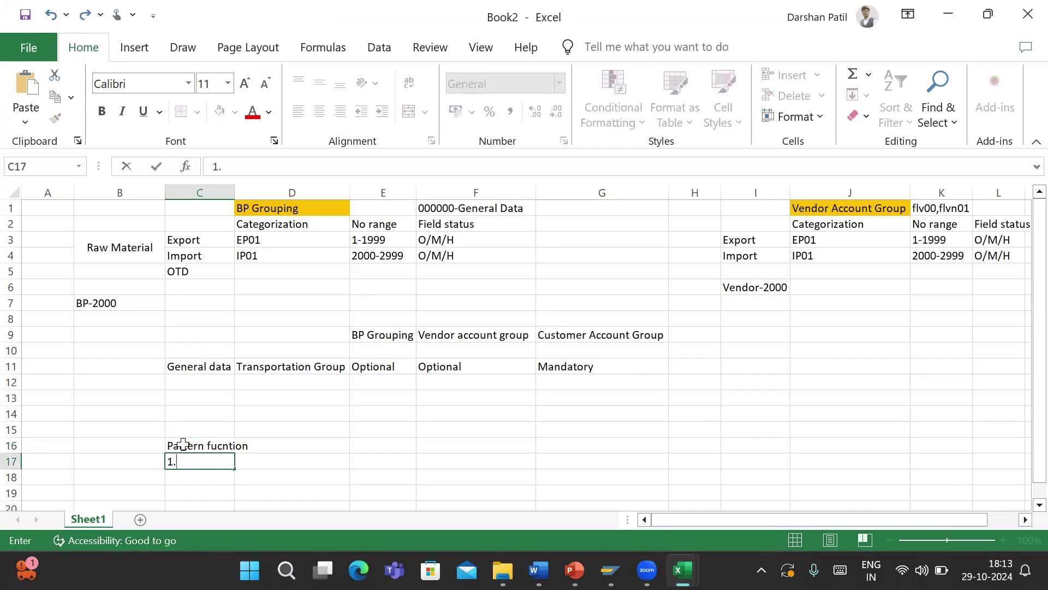
text(Createde partner)
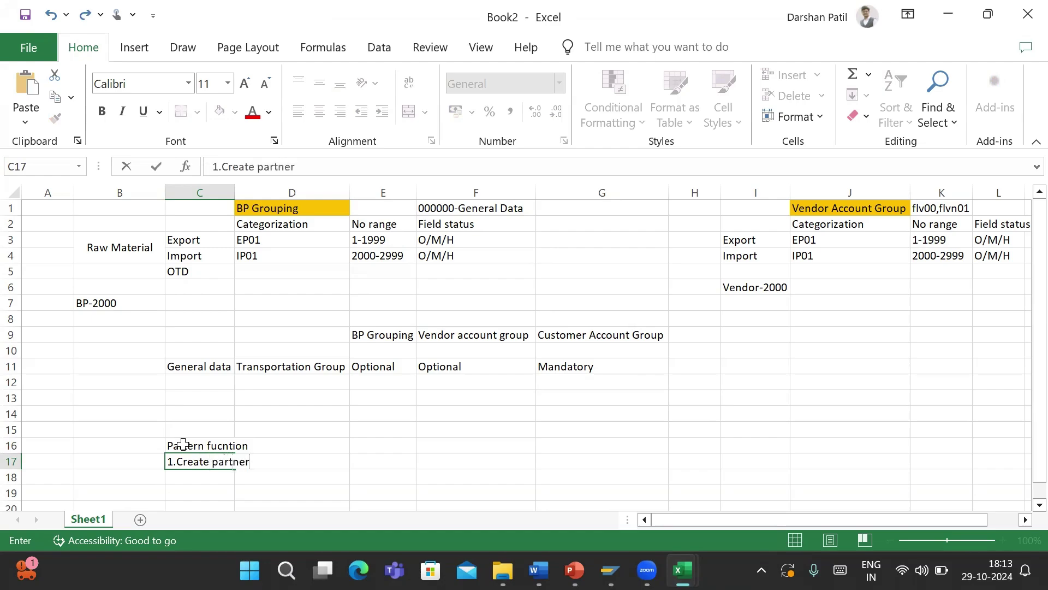
text( role)
- Return to SAP, leave the partner role definition, and start new entries in Define Permissible Partner Roles per Account Group
mouse_move(609, 571)
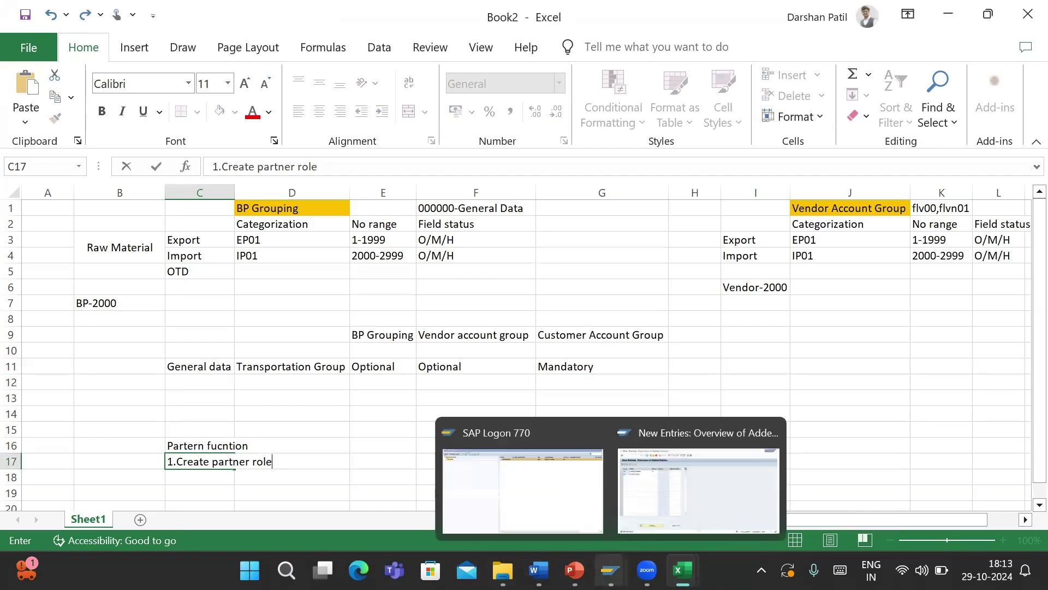
click(699, 481)
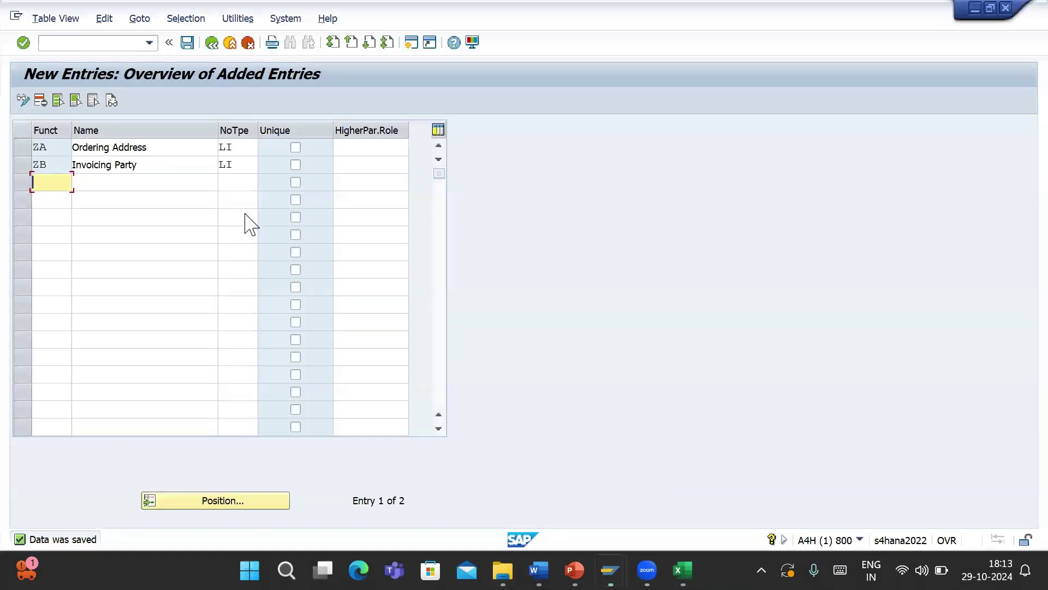
click(242, 153)
click(211, 43)
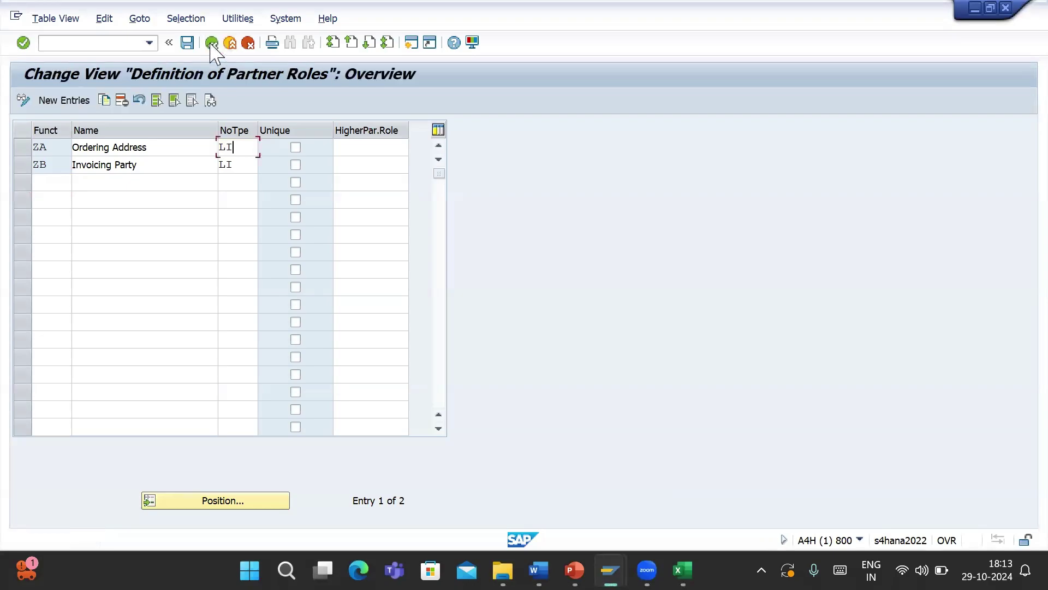
click(211, 43)
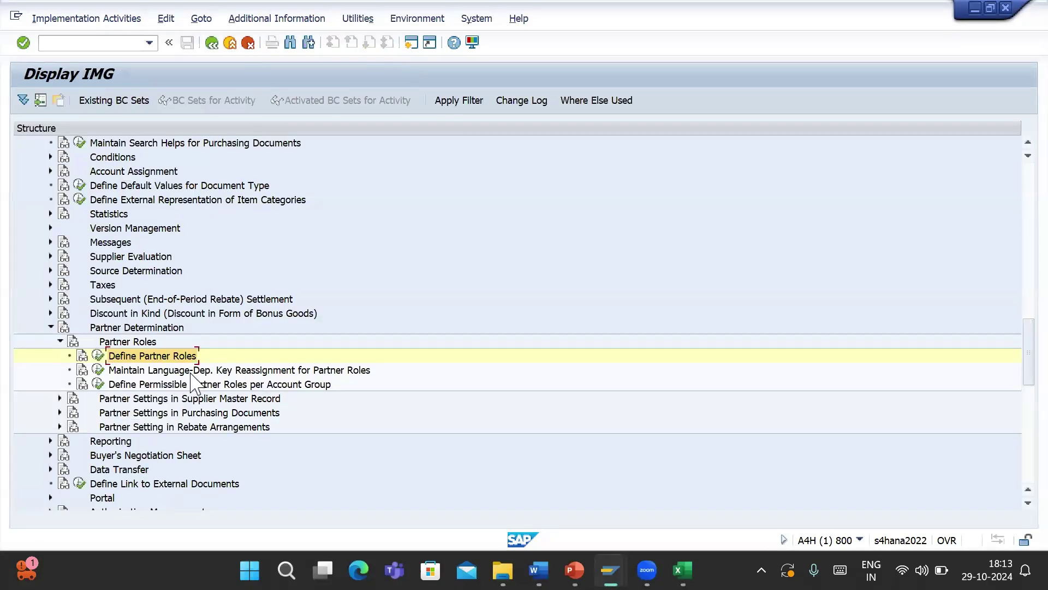
click(97, 384)
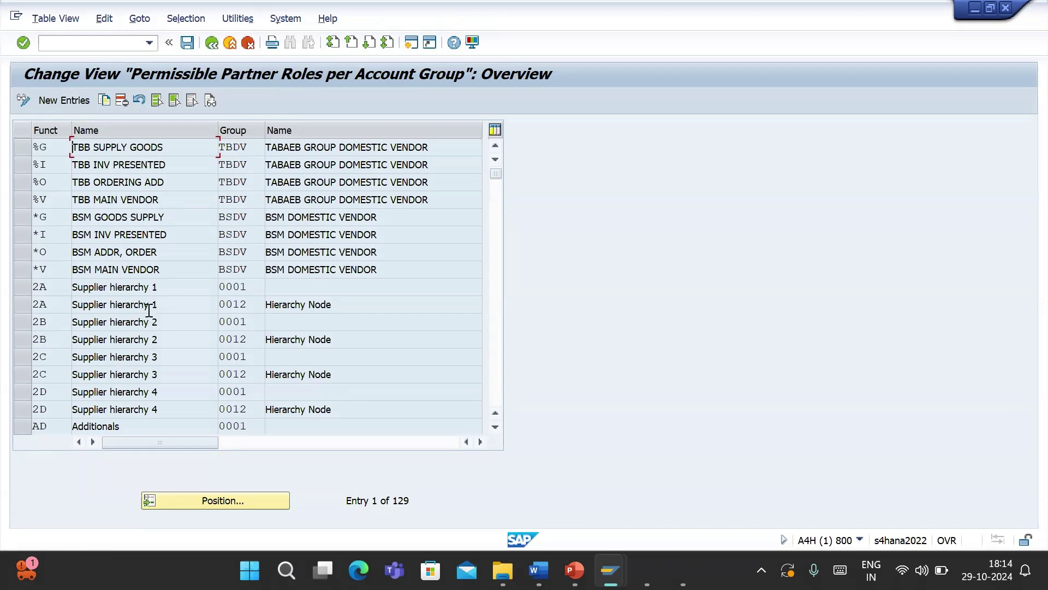
click(69, 101)
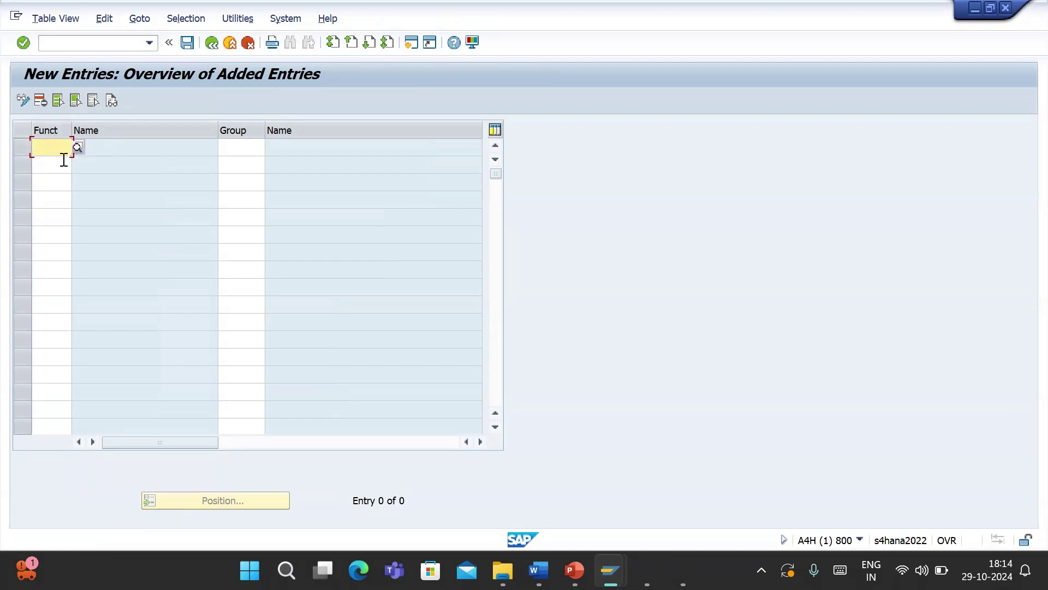
- Enter partner role ZA with account group IP01 in the first row
text(Z)
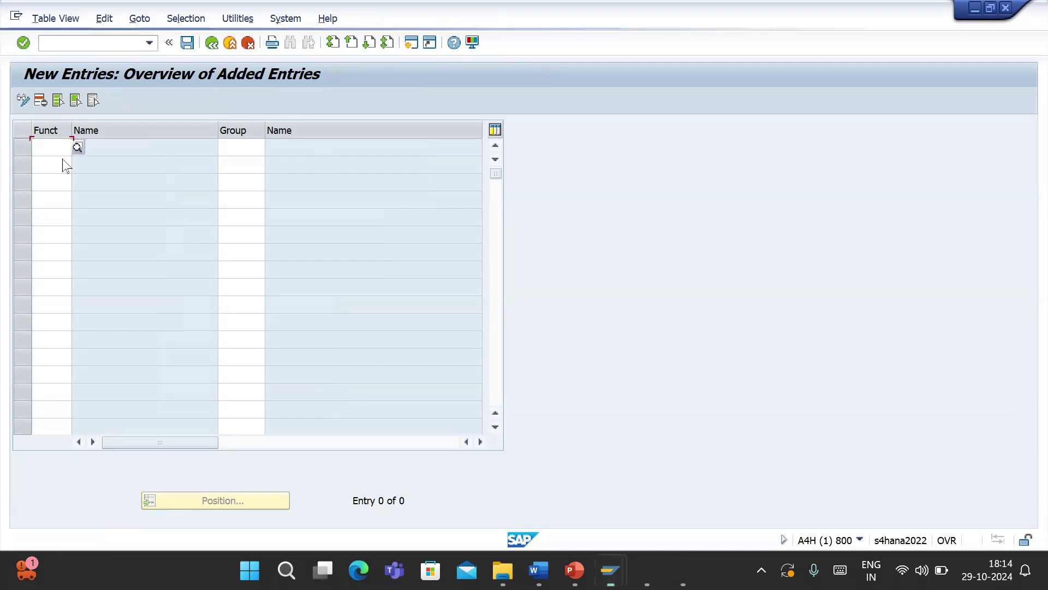
text(A)
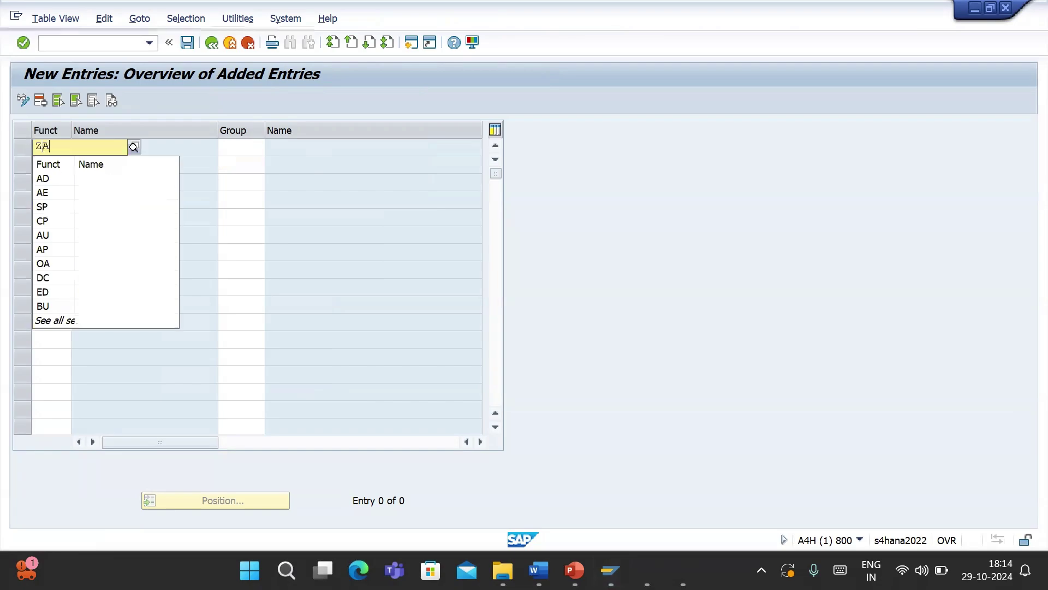
click(246, 149)
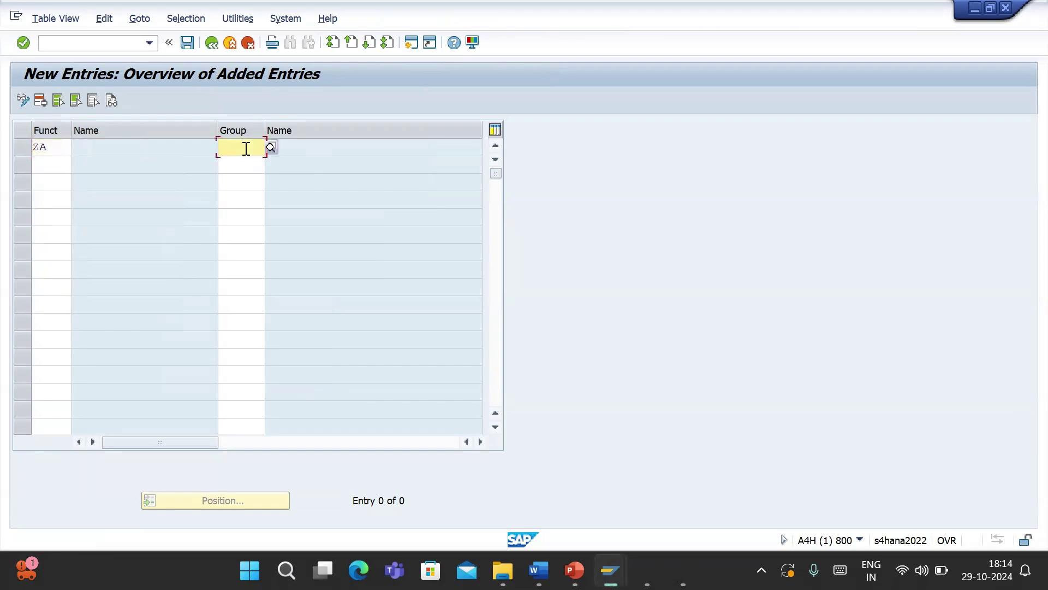
text(IMP)
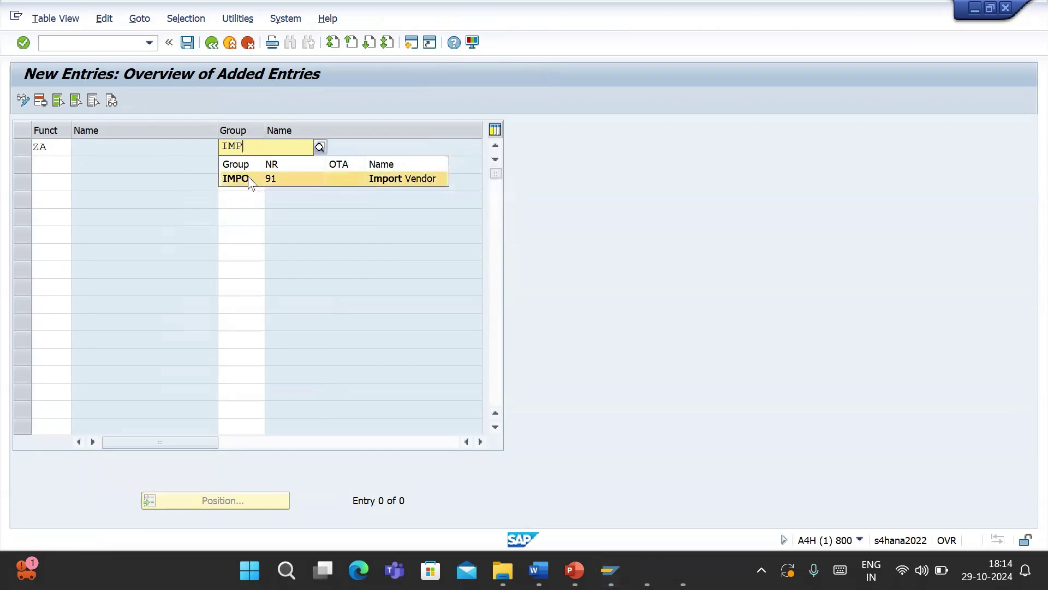
key(BackSpace)
key(BackSpace)
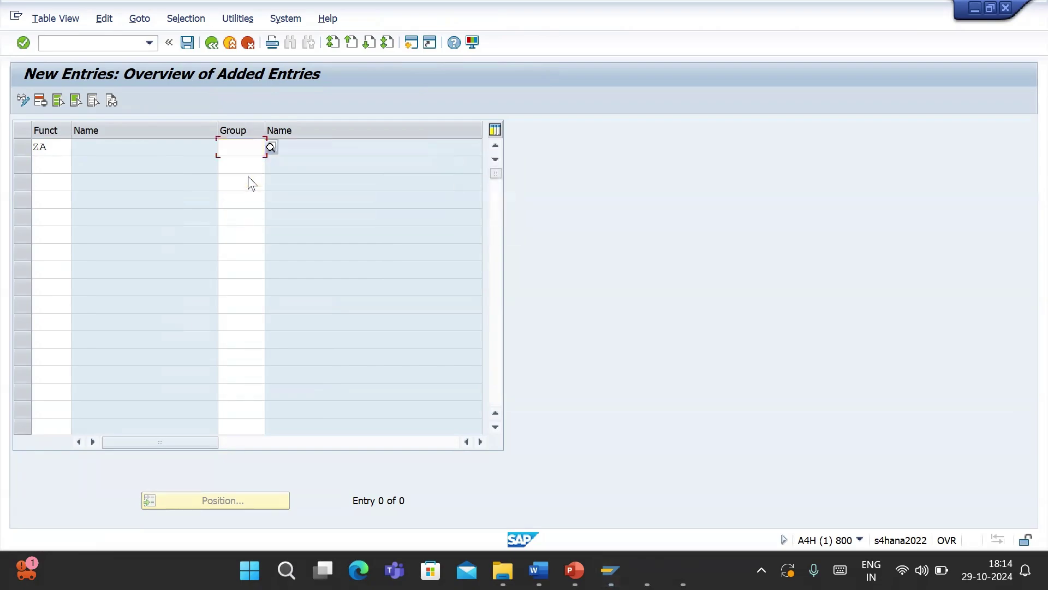
text(P0)
click(264, 179)
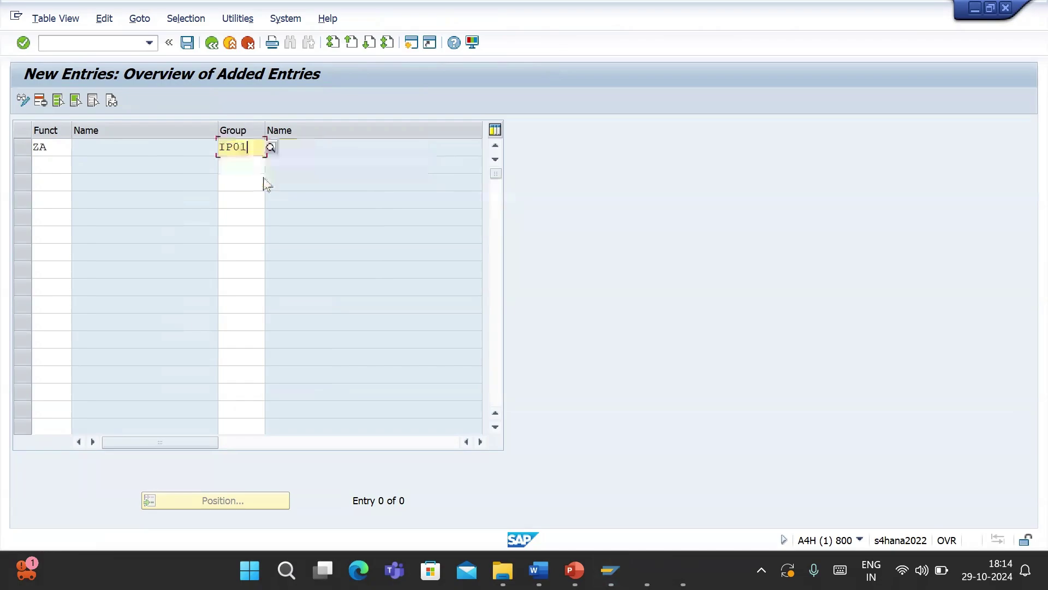
- Enter partner role ZB with account group IP01 and save the assignments in customizing request A4HK904694
click(62, 162)
text(ZB)
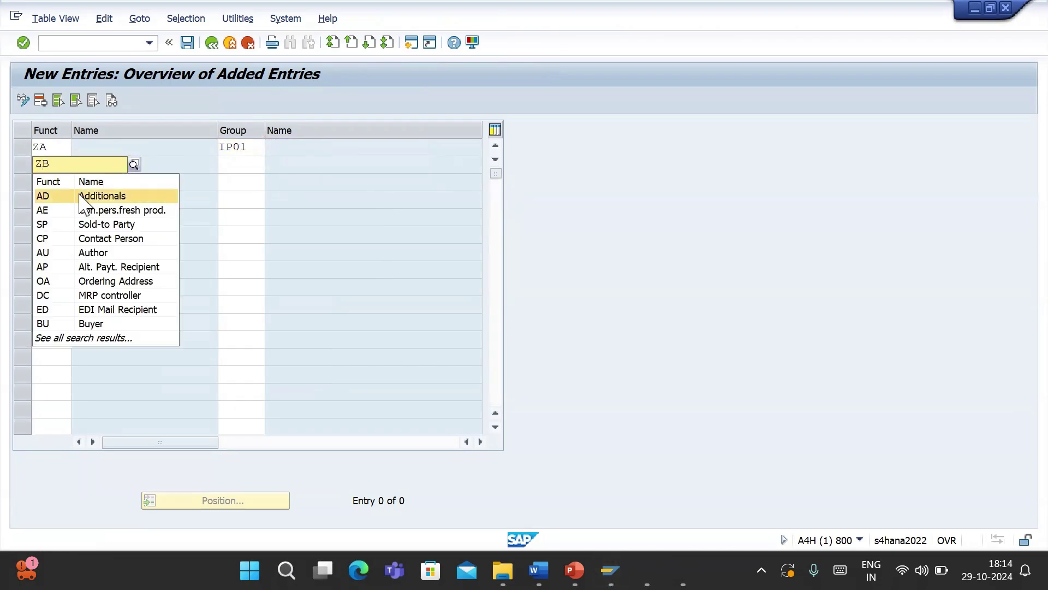
key(Tab)
click(49, 165)
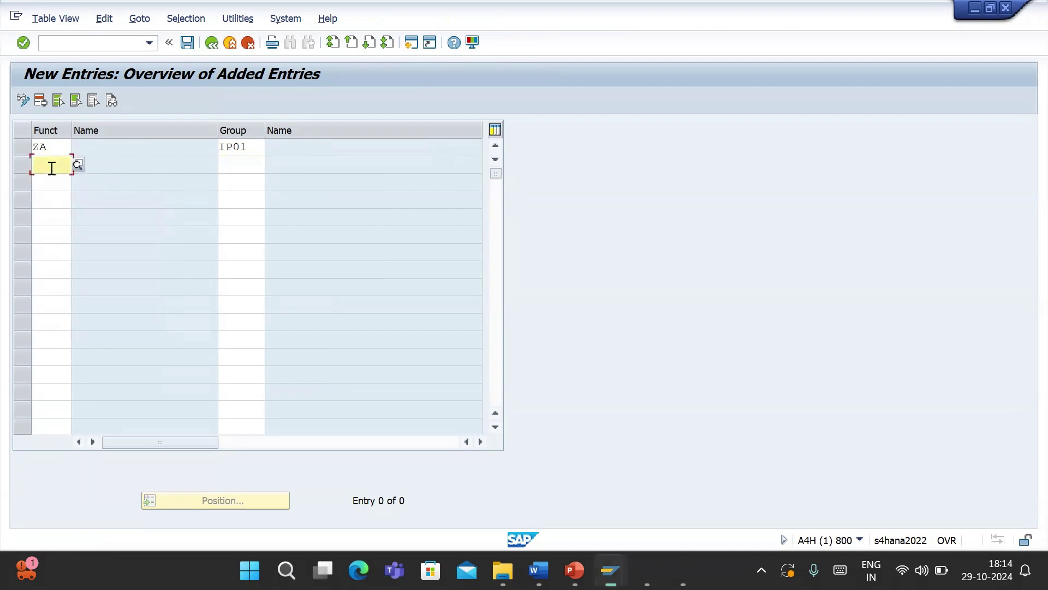
key(Tab)
text(I)
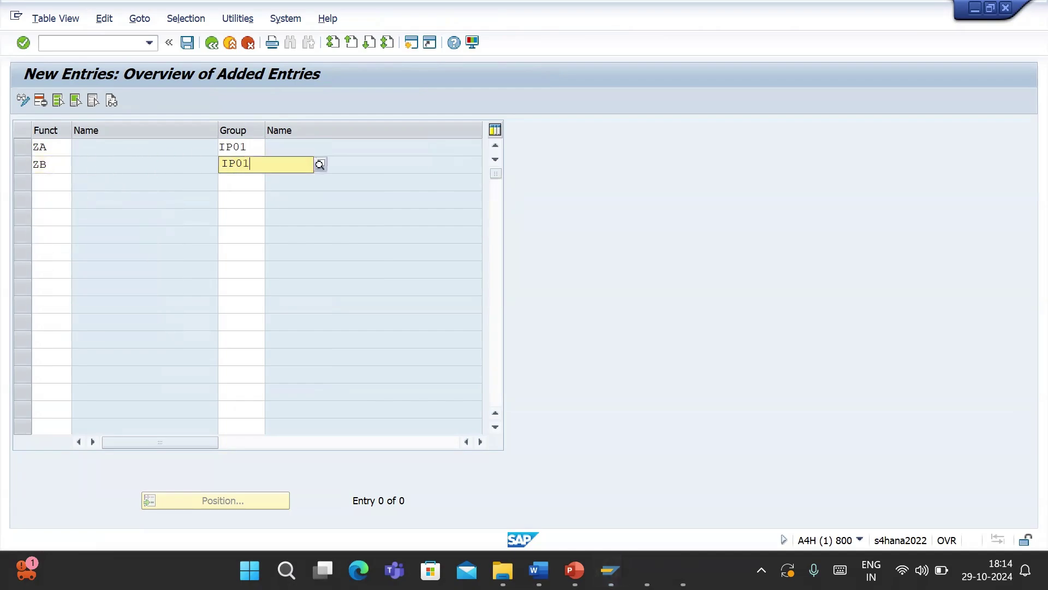
click(48, 165)
key(Return)
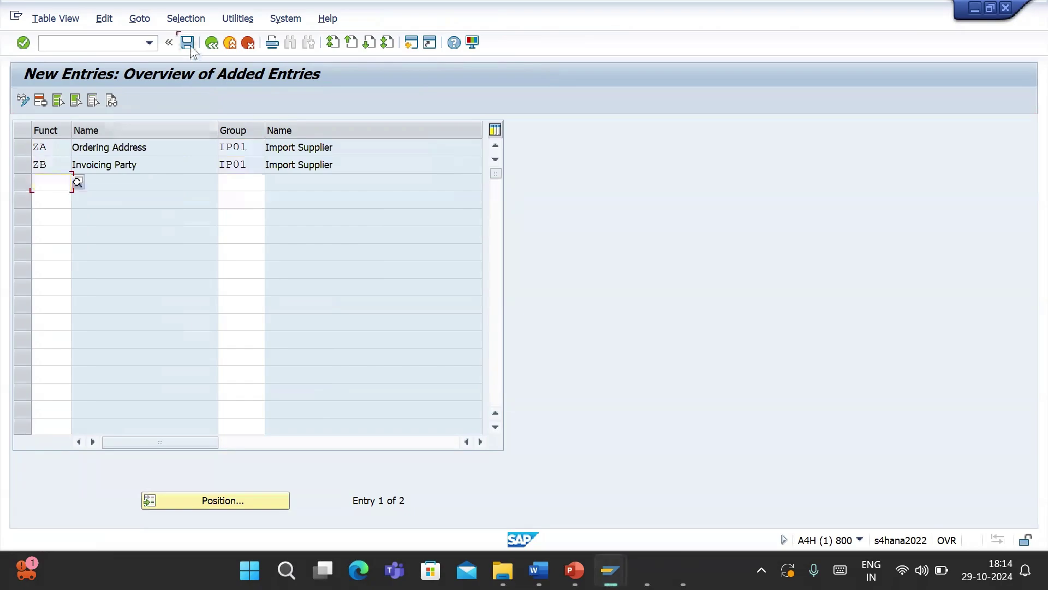
click(189, 45)
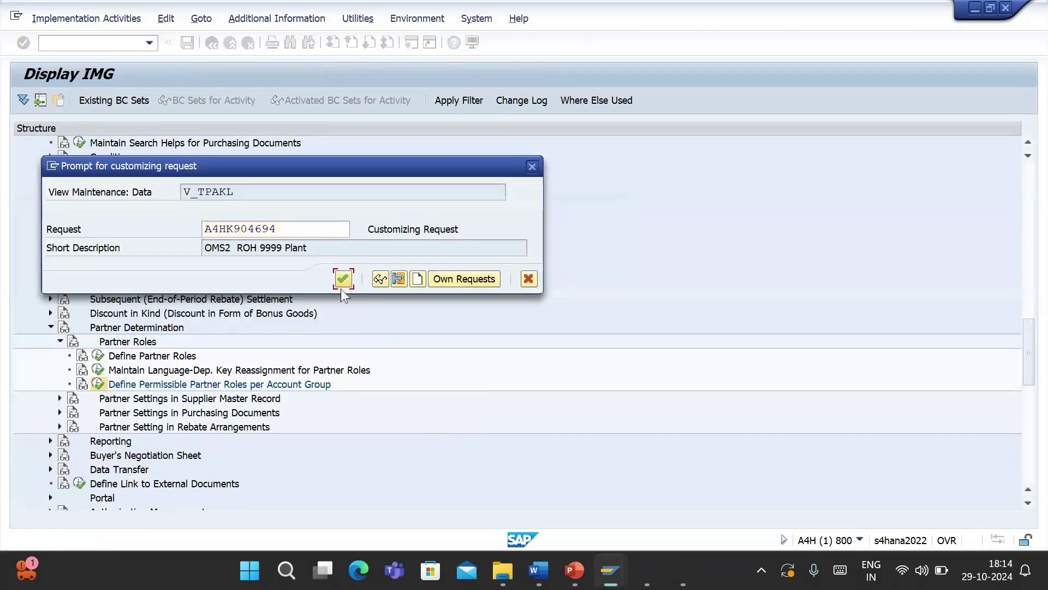
click(341, 287)
- Switch to the Book2 workbook in Excel and enter "2.Assign partner role to vendor account group" in C18
mouse_move(683, 570)
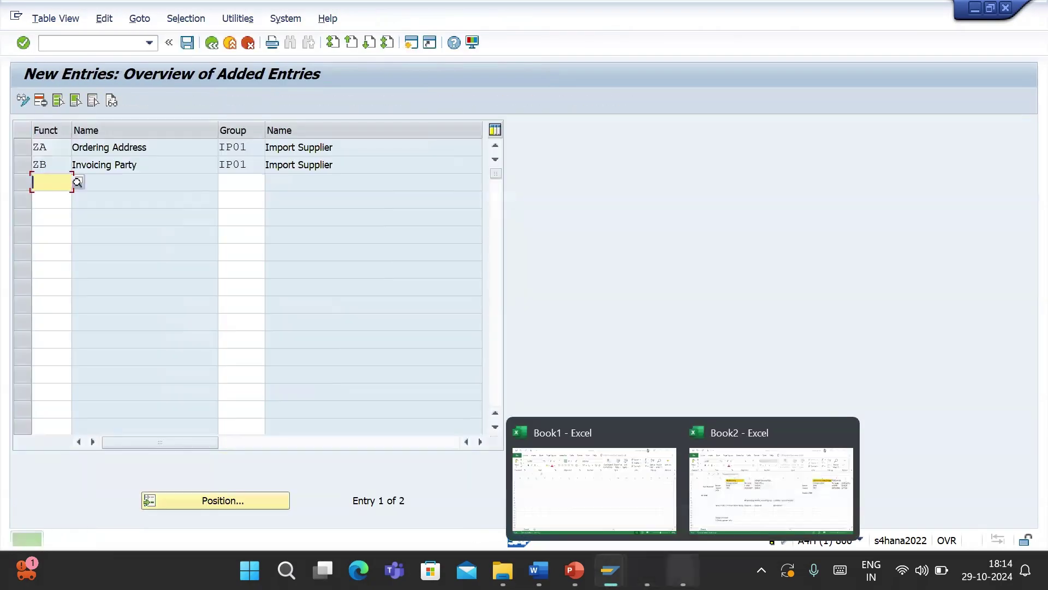
click(765, 505)
click(200, 477)
text(2.)
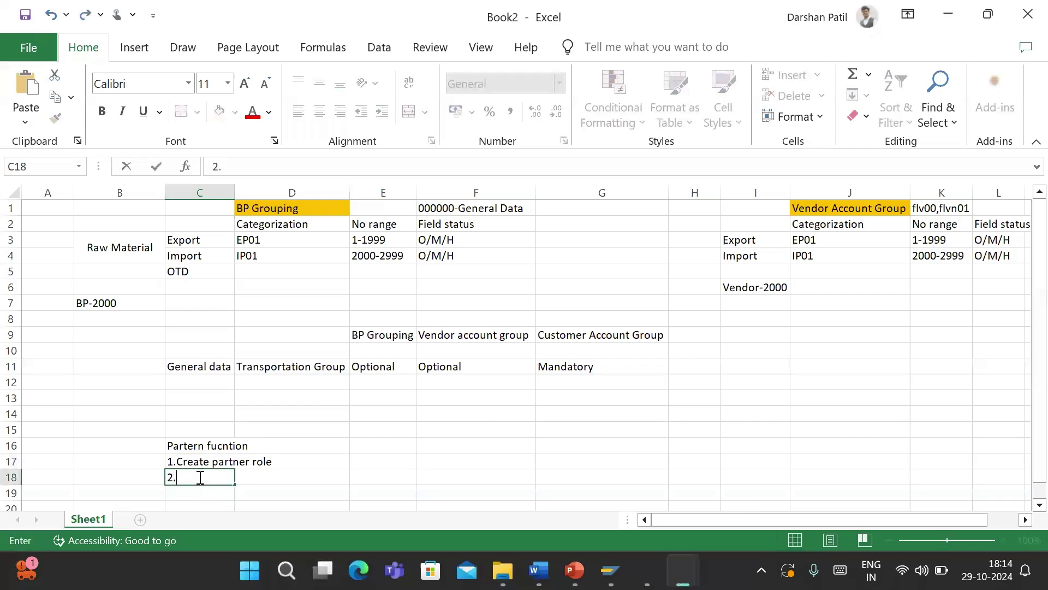
text(Assign partner)
key(BackSpace)
key(BackSpace)
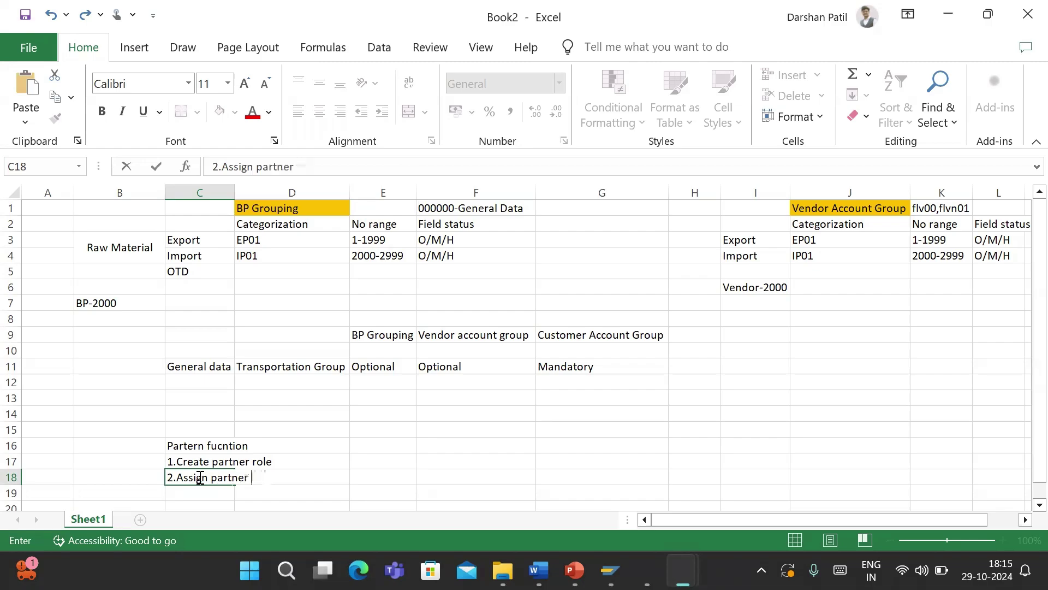
text(role to vendor ac)
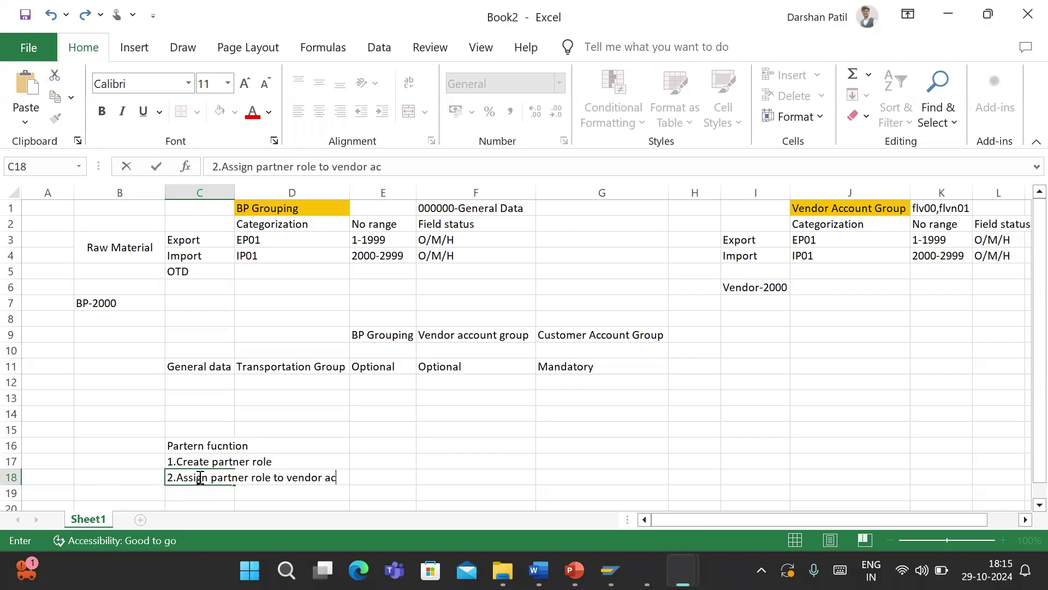
text(count group)
key(Return)
key(ctrl+minus)
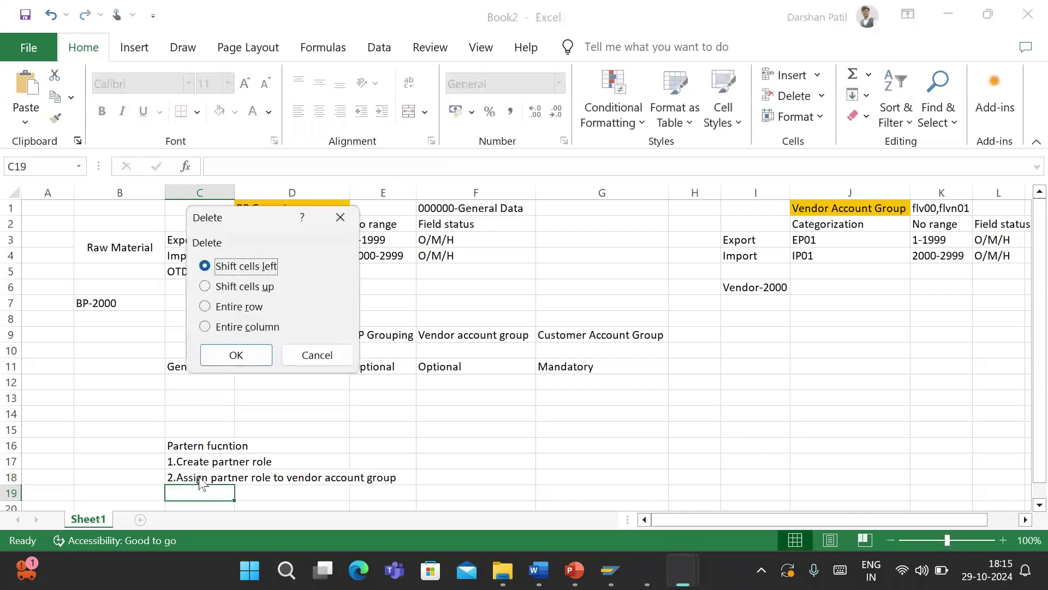
- Return to SAP, leave the permissible roles view, and open Define Partner Schemas in Supplier Master Record
mouse_move(682, 570)
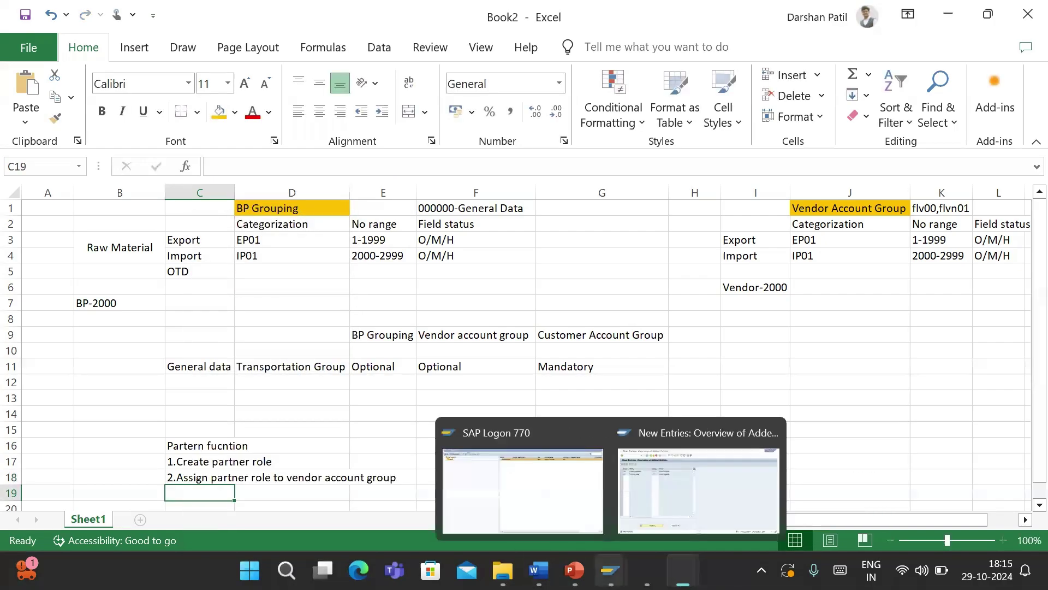
click(655, 522)
click(213, 48)
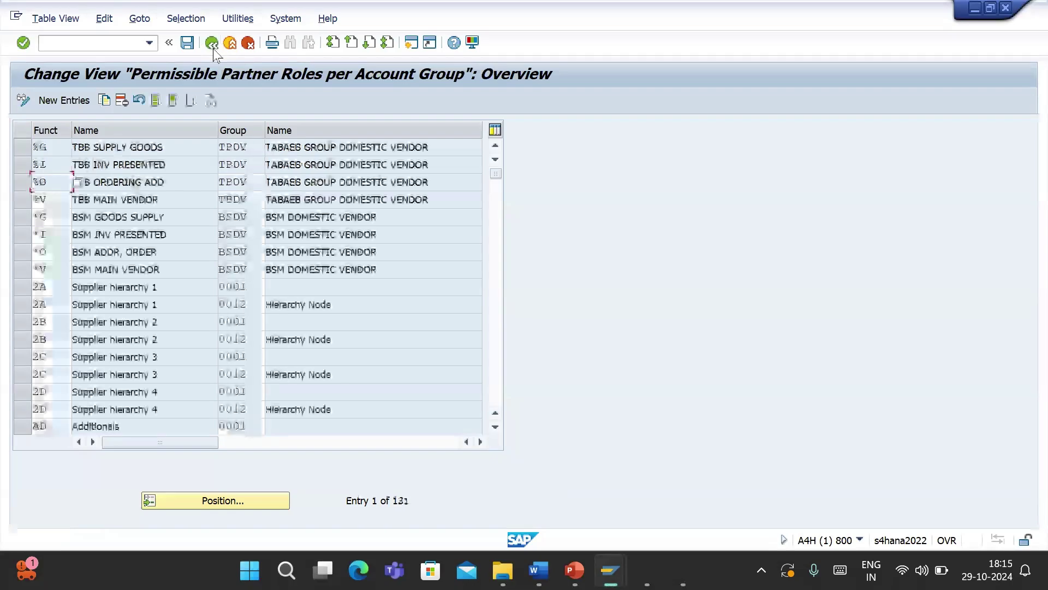
click(213, 48)
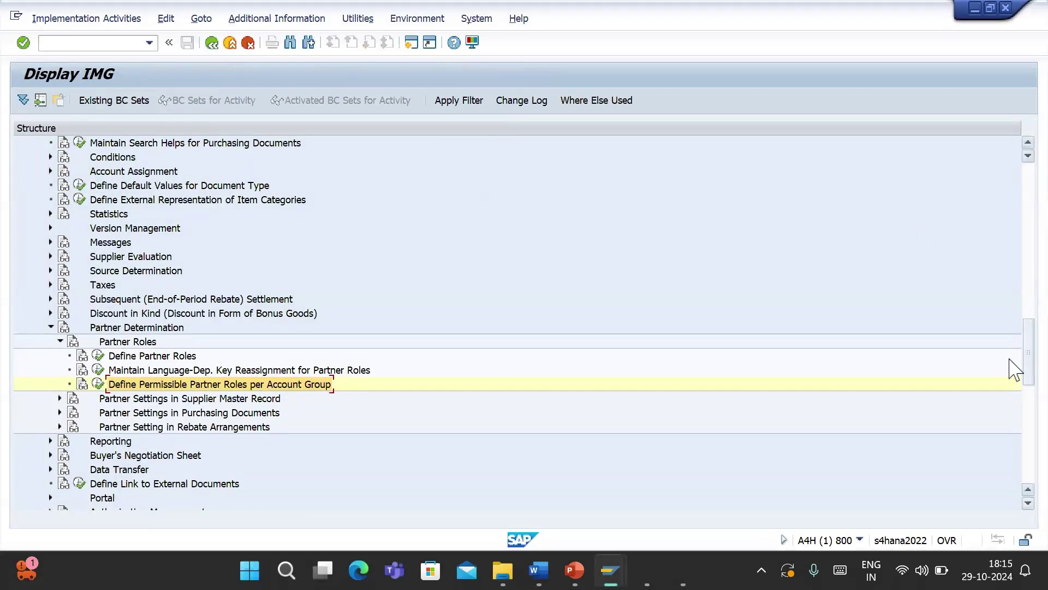
click(60, 398)
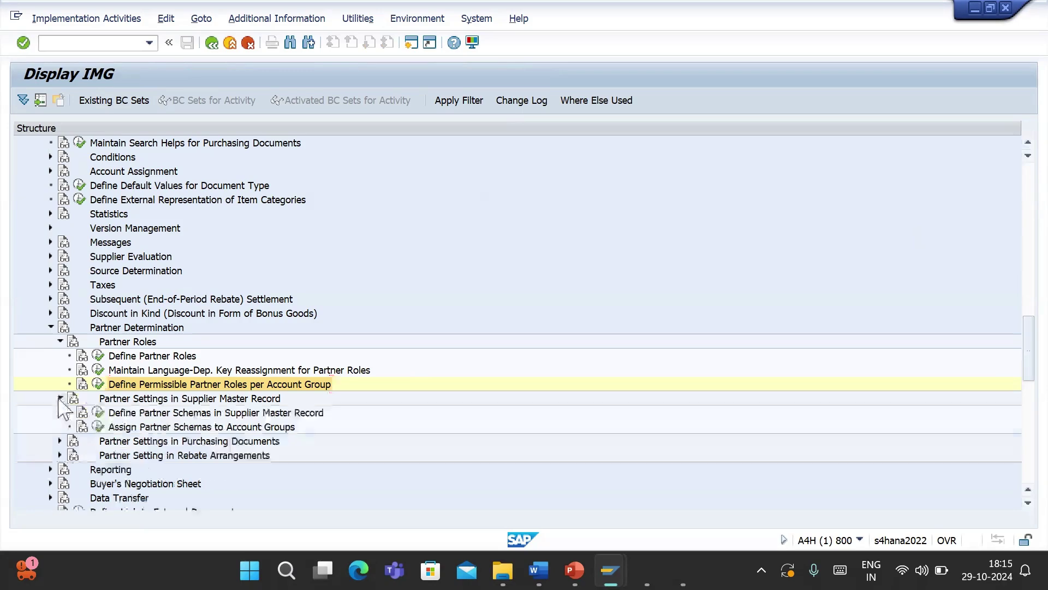
click(98, 414)
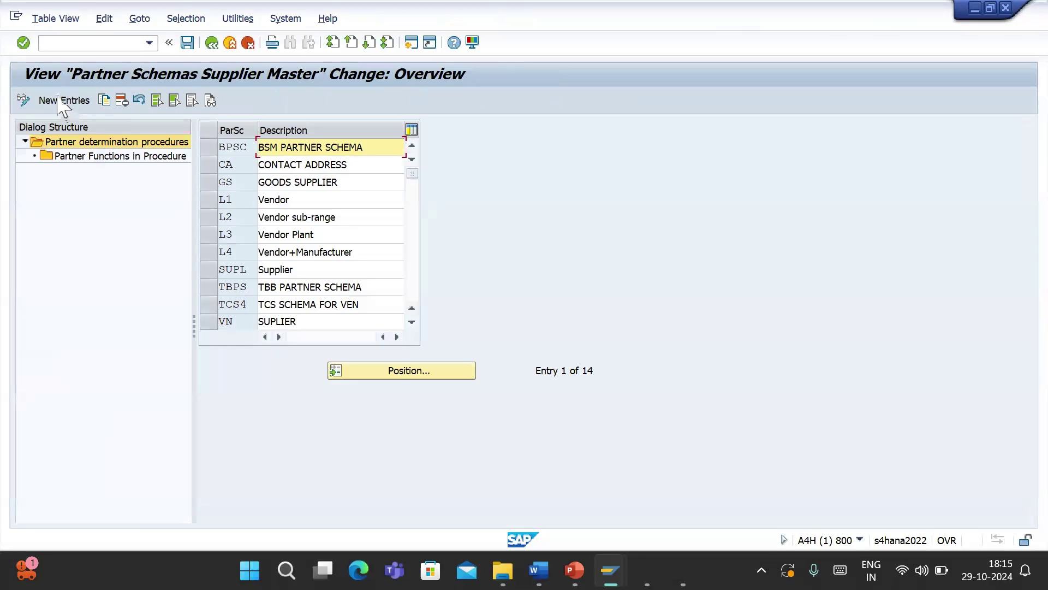
- Create a new supplier partner schema ZIMP and open its Partner Functions in Procedure
click(64, 102)
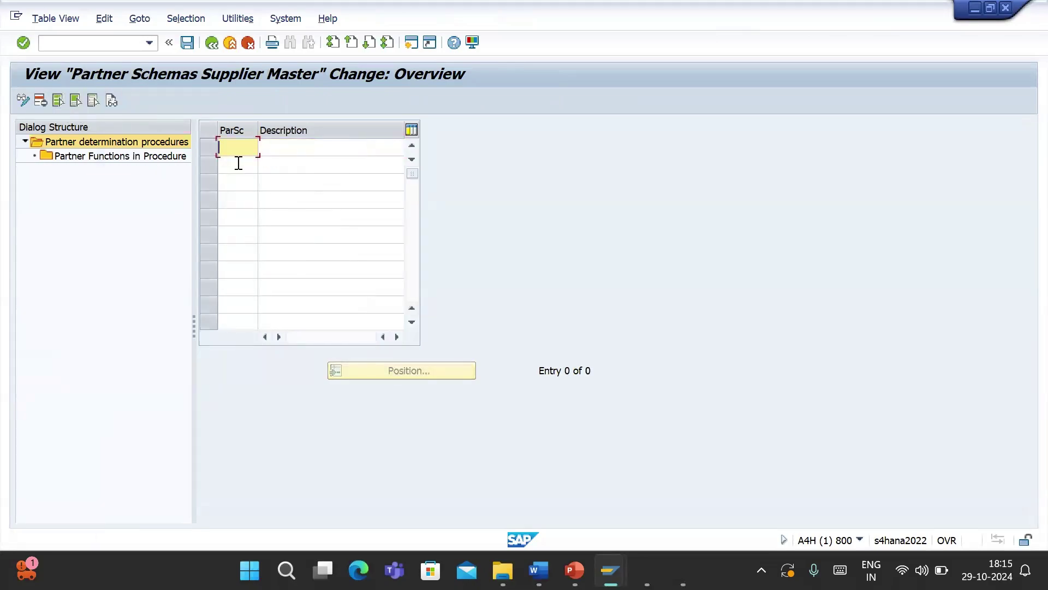
key(Return)
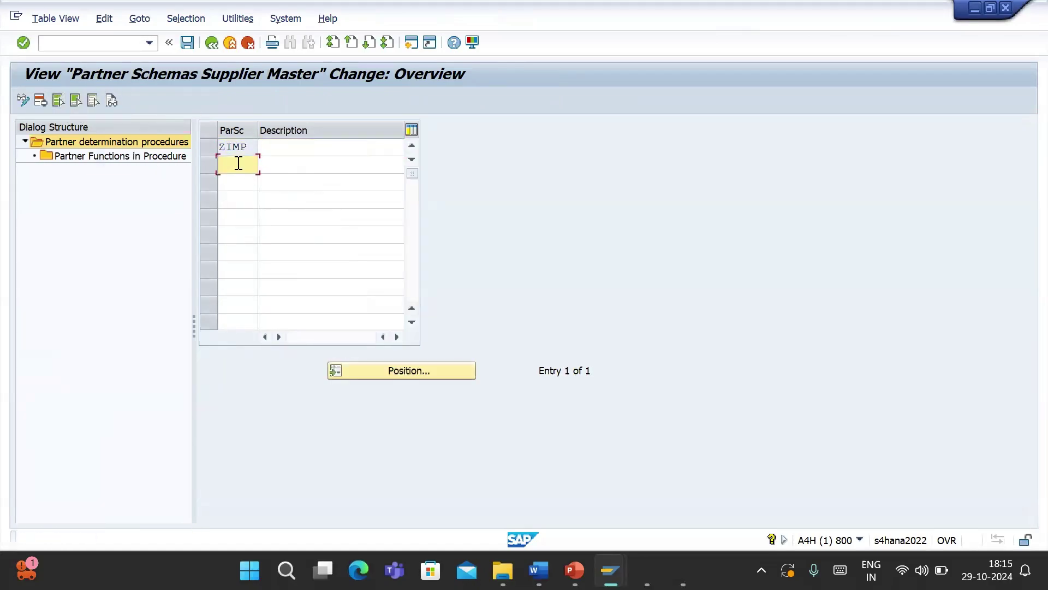
click(314, 146)
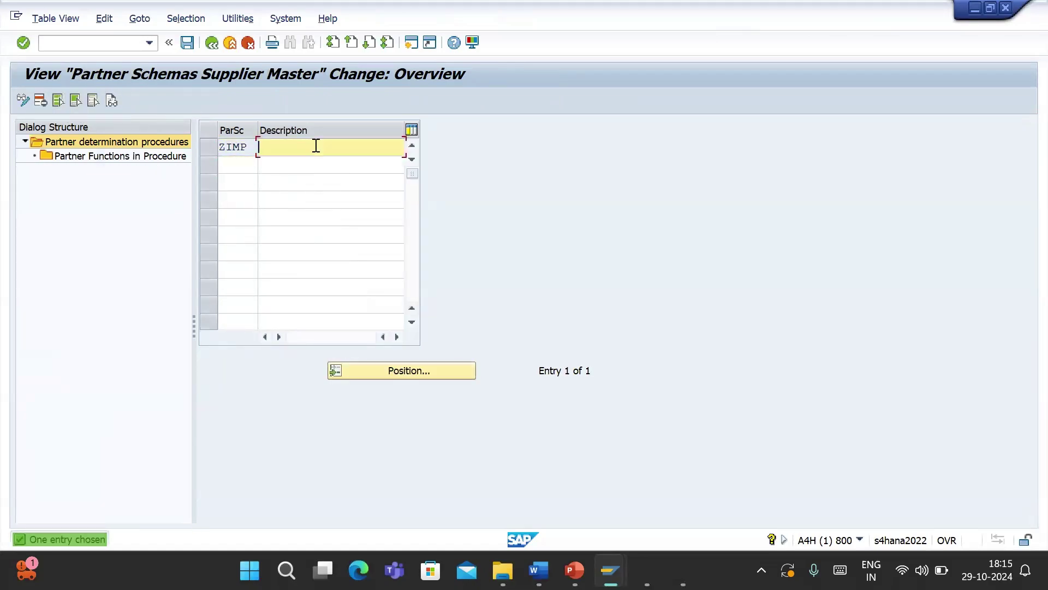
click(210, 151)
double_click(124, 157)
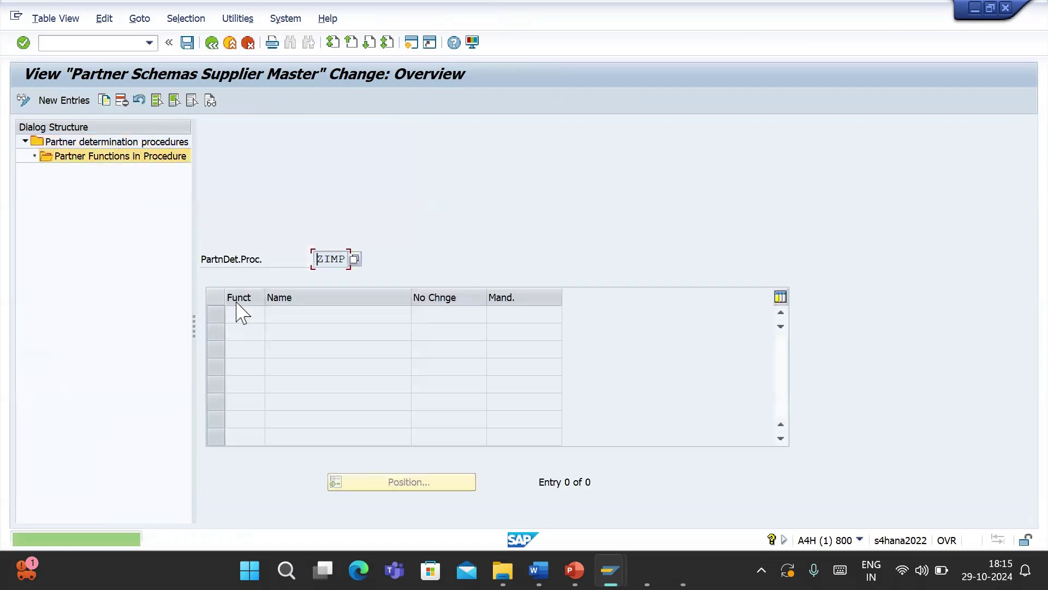
- Add partner functions ZA and ZB as new entries in procedure ZIMP
click(76, 101)
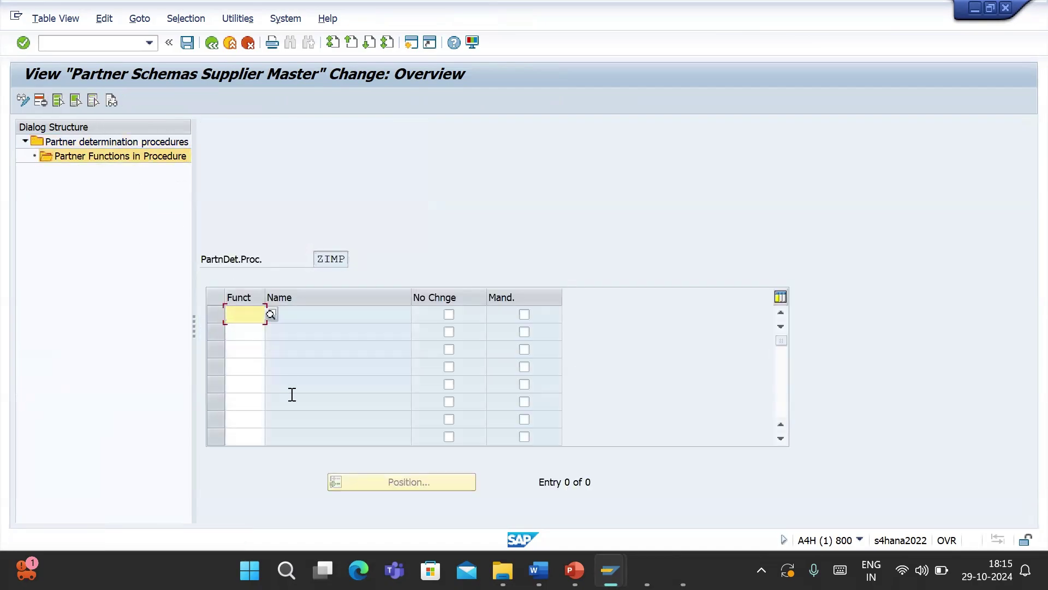
text(ZA)
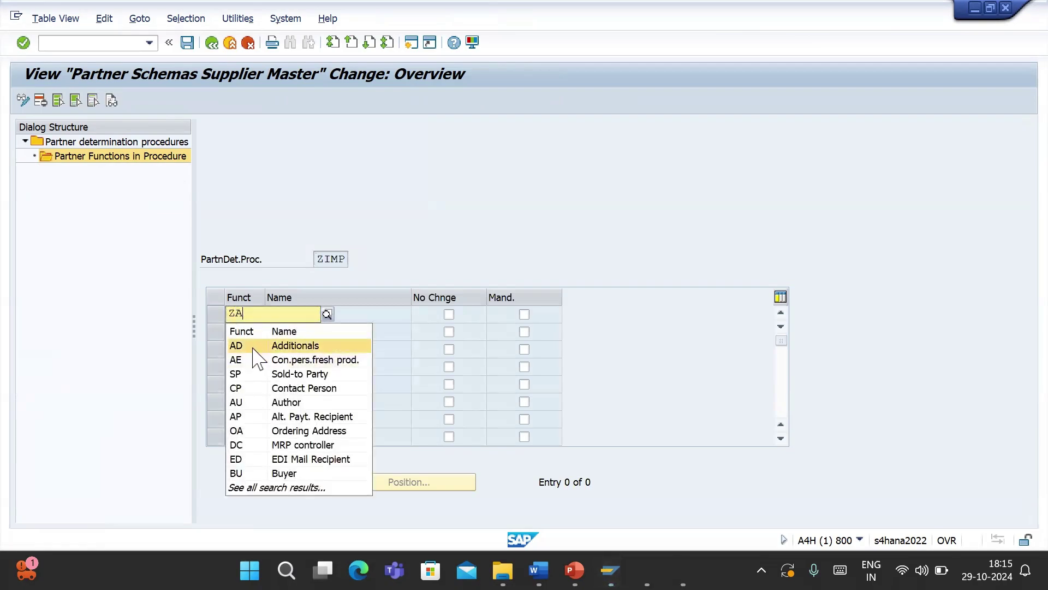
click(253, 346)
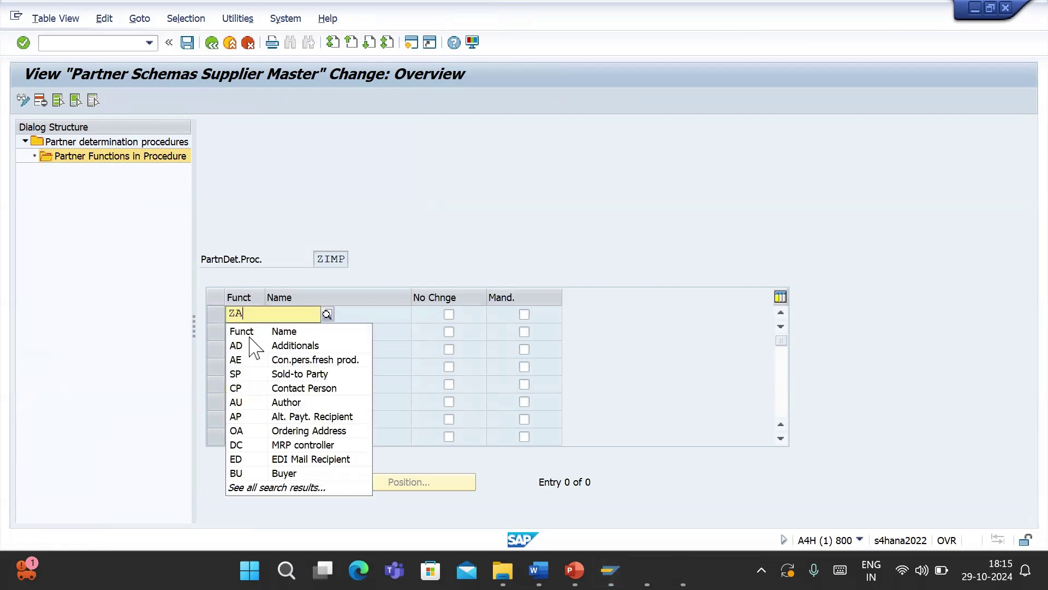
click(250, 337)
key(Return)
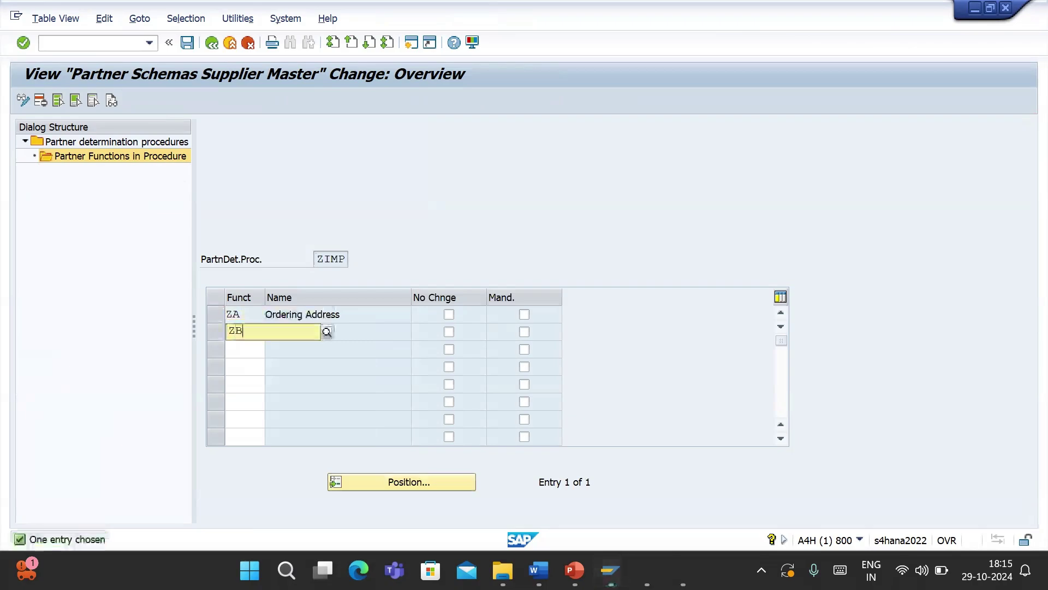
text(ZB)
key(Return)
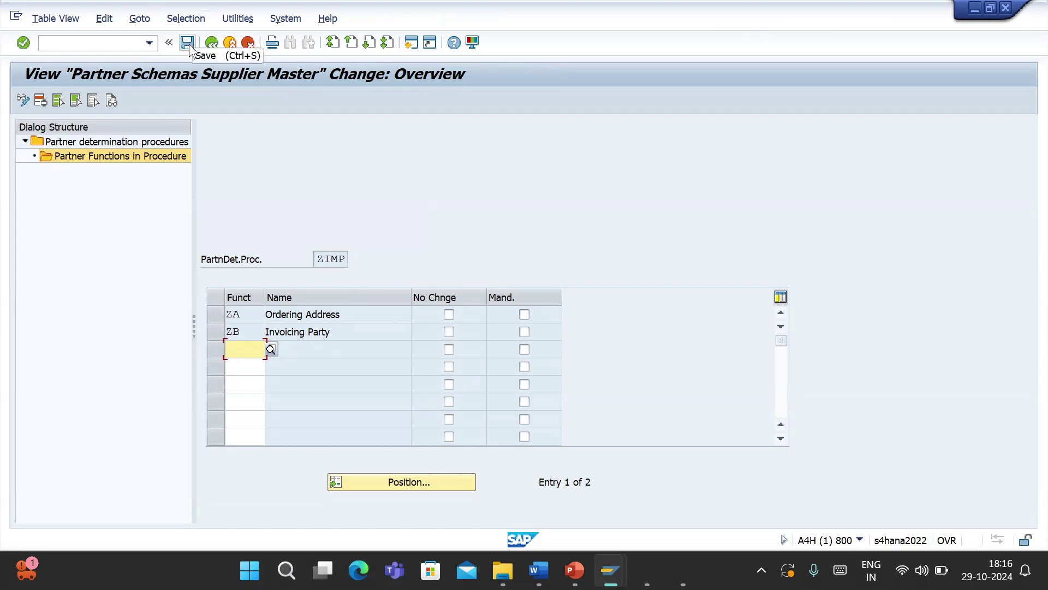
- Mark partner functions ZA and ZB as mandatory and save the schema to the customizing request
click(525, 335)
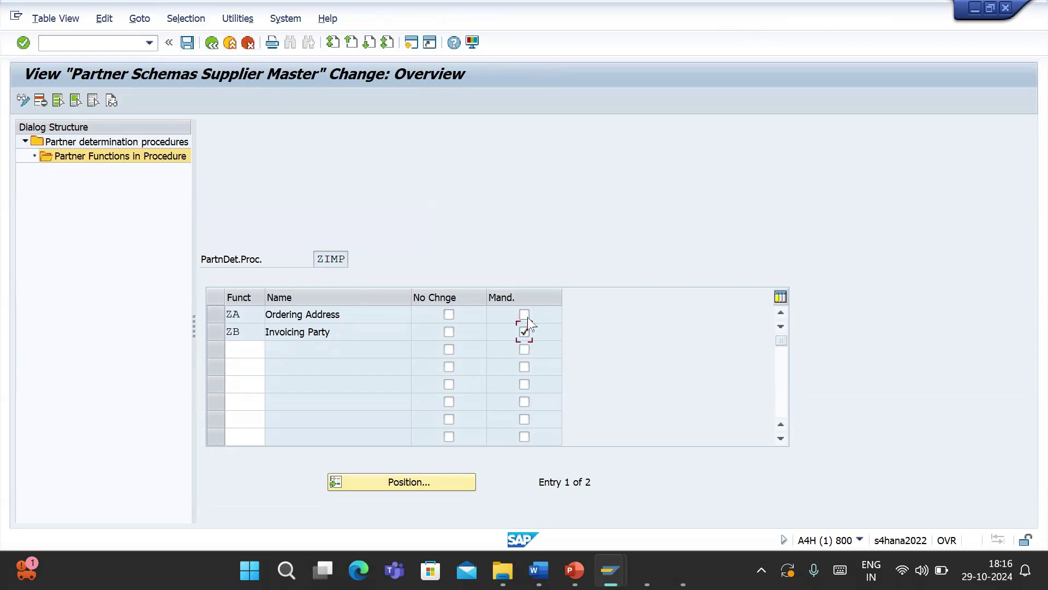
click(189, 43)
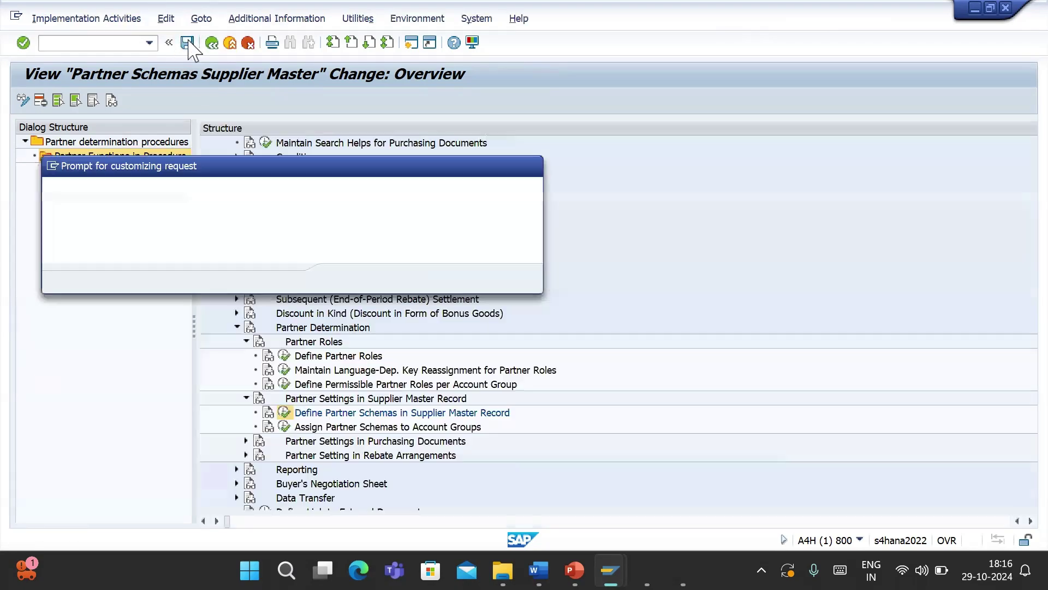
click(343, 279)
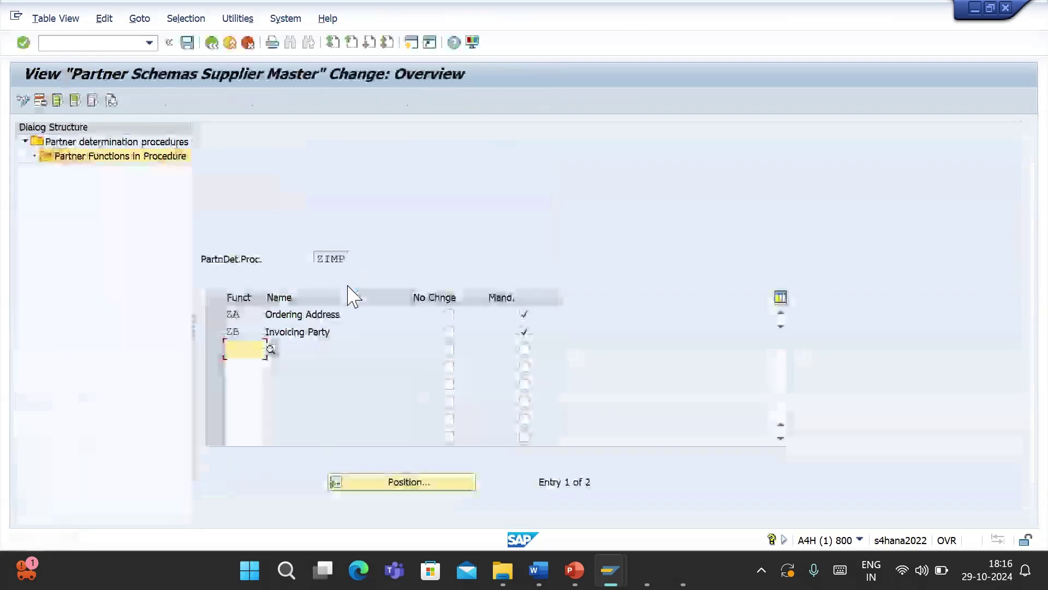
- Leave the partner schema view and start the Maintain Business Partner transaction with /NBP
click(103, 42)
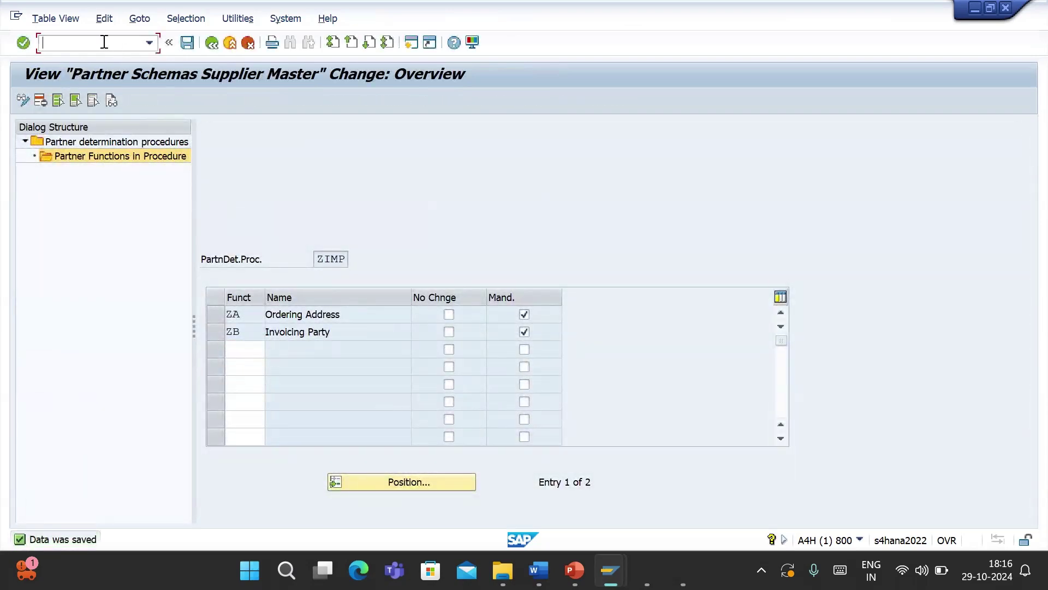
text(/NBP)
key(Return)
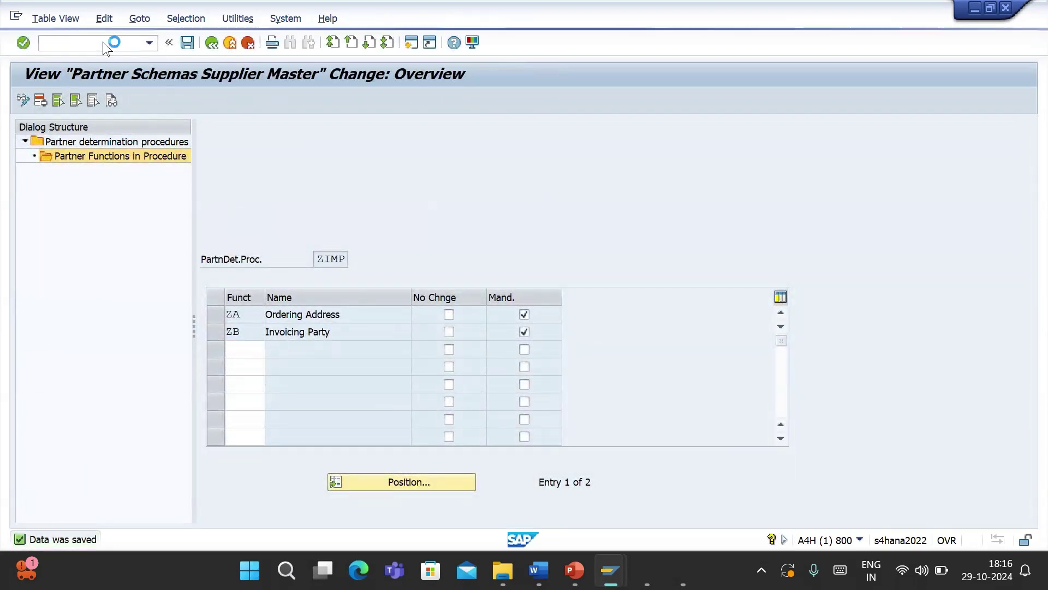
- Switch to the Book2 workbook in Excel and enter "2.Create partner schema and assign partner role" in C19
mouse_move(573, 570)
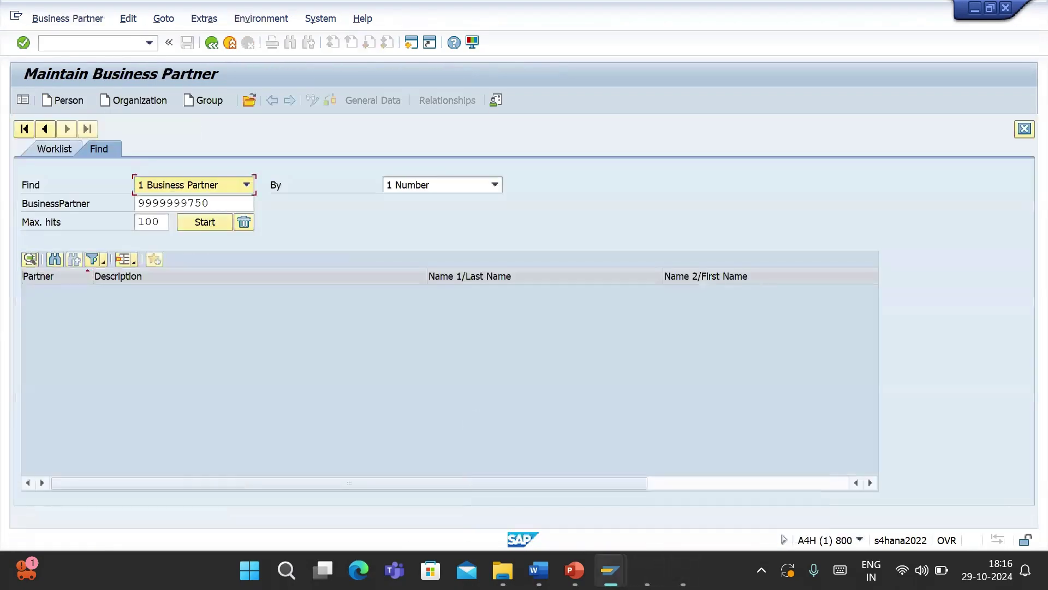
mouse_move(682, 570)
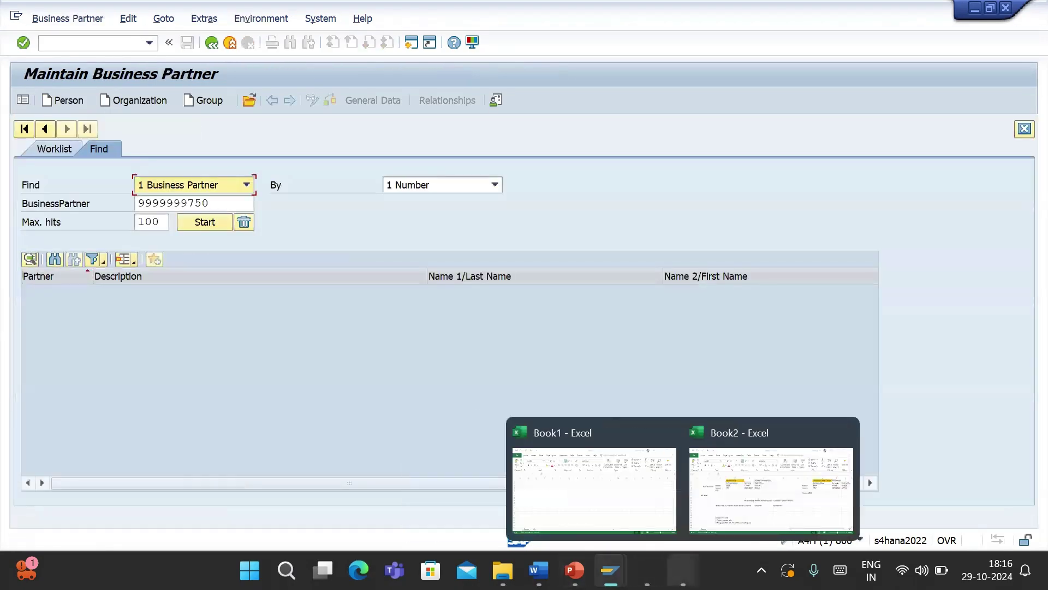
click(728, 526)
text(2.C)
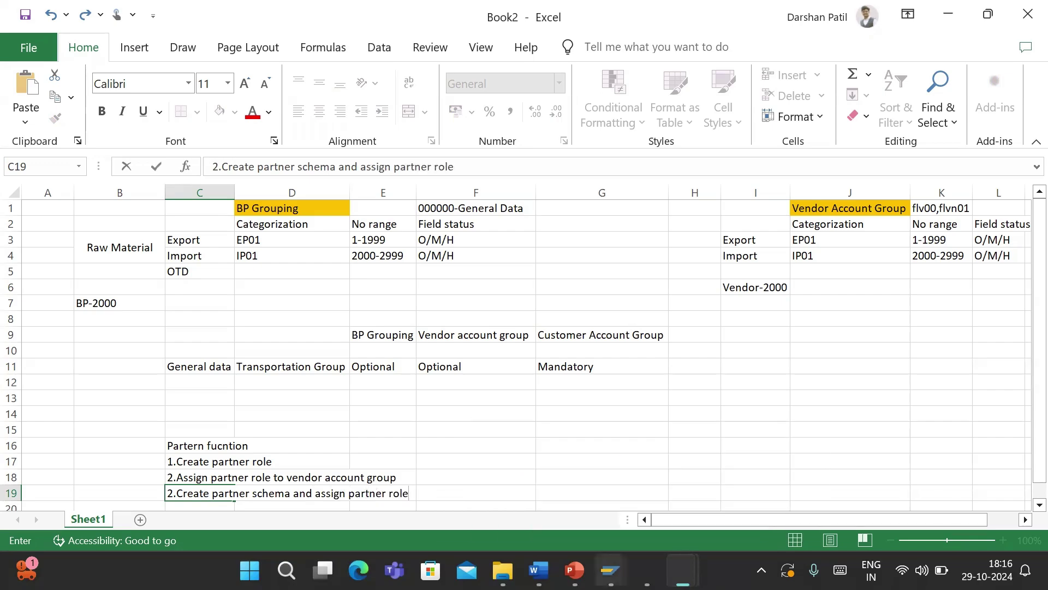
- Return to SAP and start creating an organization business partner with grouping IP01 Import BP
mouse_move(610, 570)
click(708, 494)
click(141, 102)
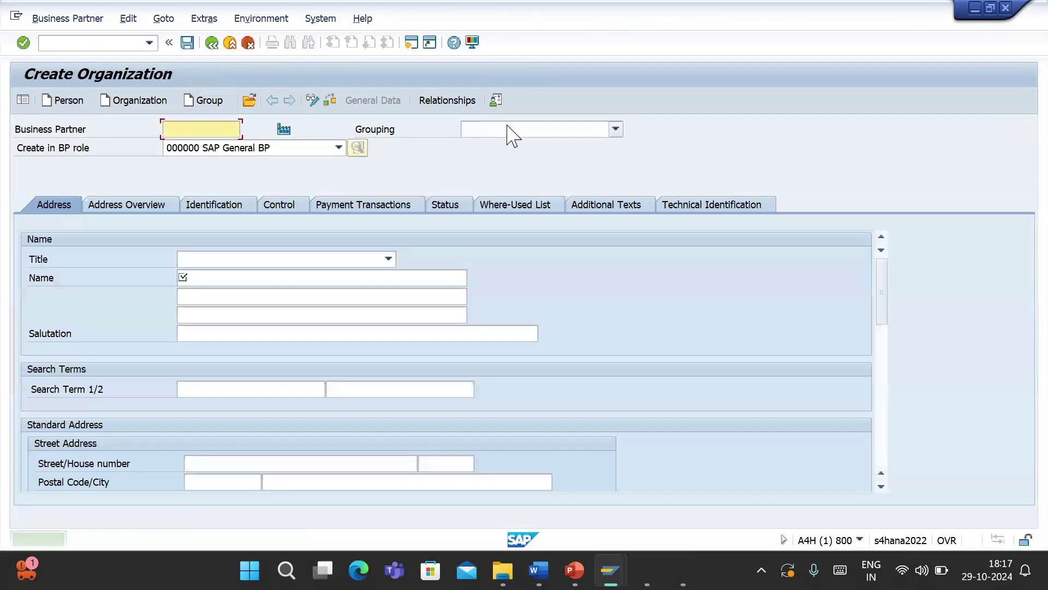
click(508, 131)
key(p)
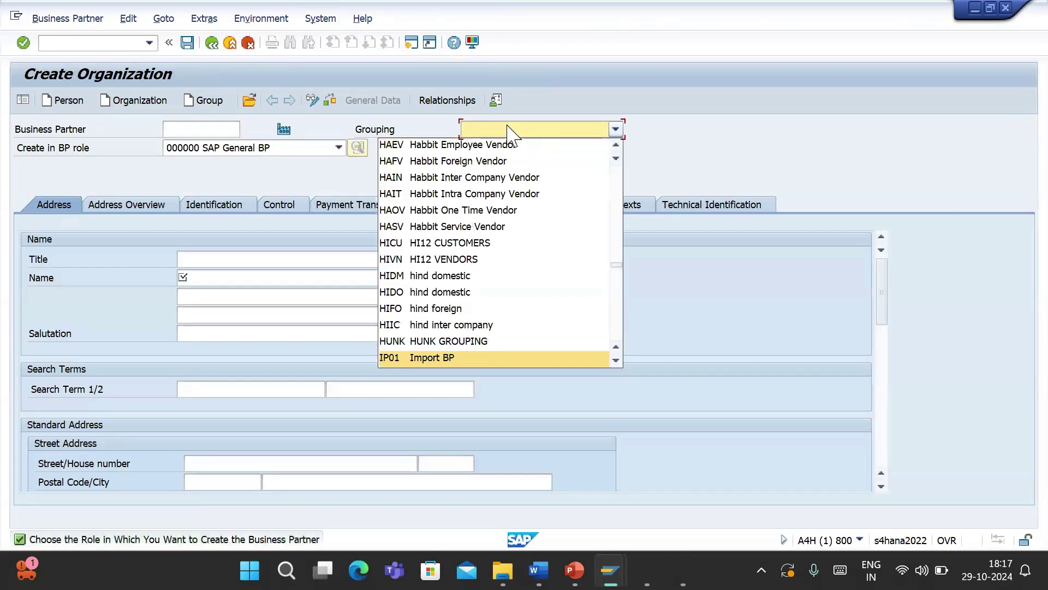
key(Return)
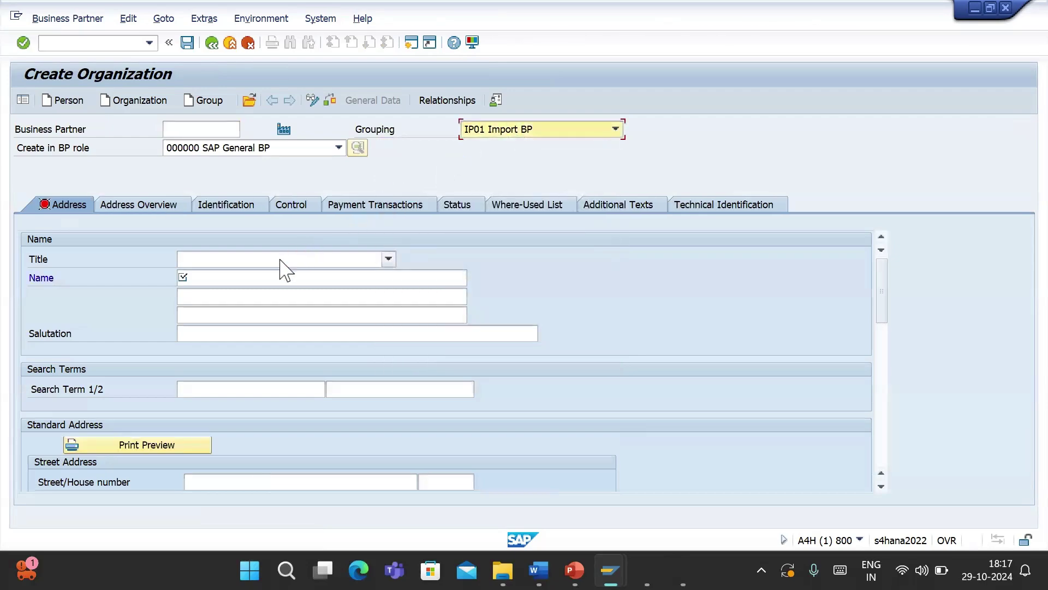
- Enter the organization name "Test supplier", country US and communication language EN English
click(256, 271)
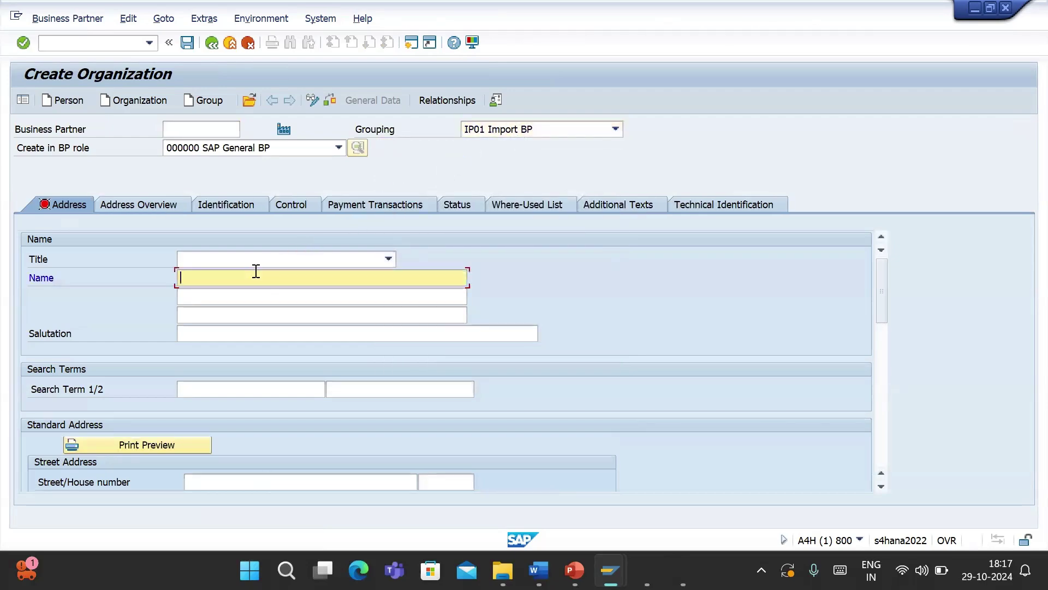
text(Test supplier)
key(Return)
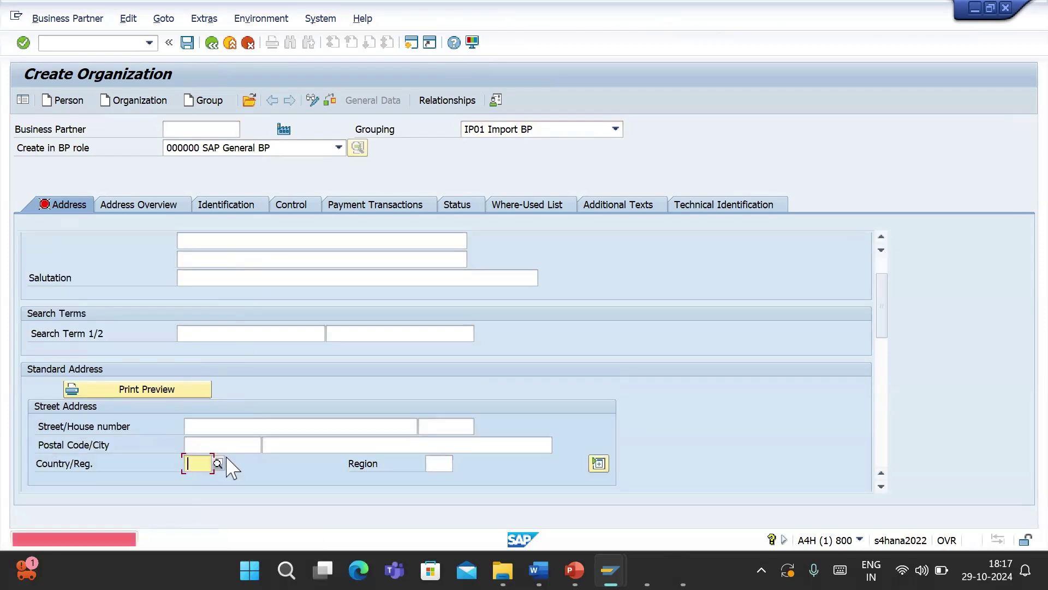
text(US)
key(Return)
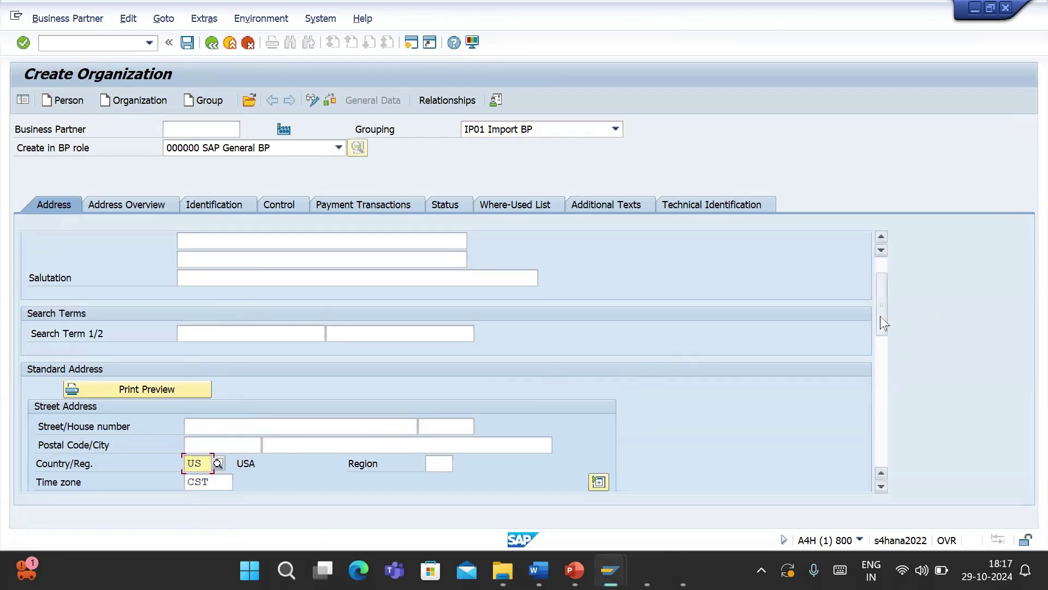
drag(880, 316, 876, 378)
click(253, 392)
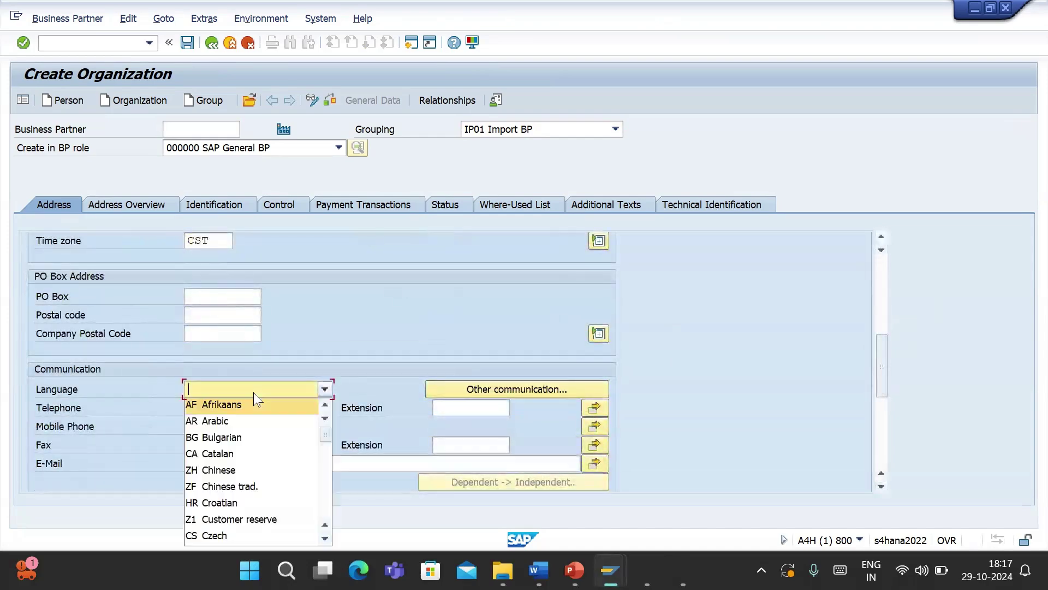
key(e)
key(Return)
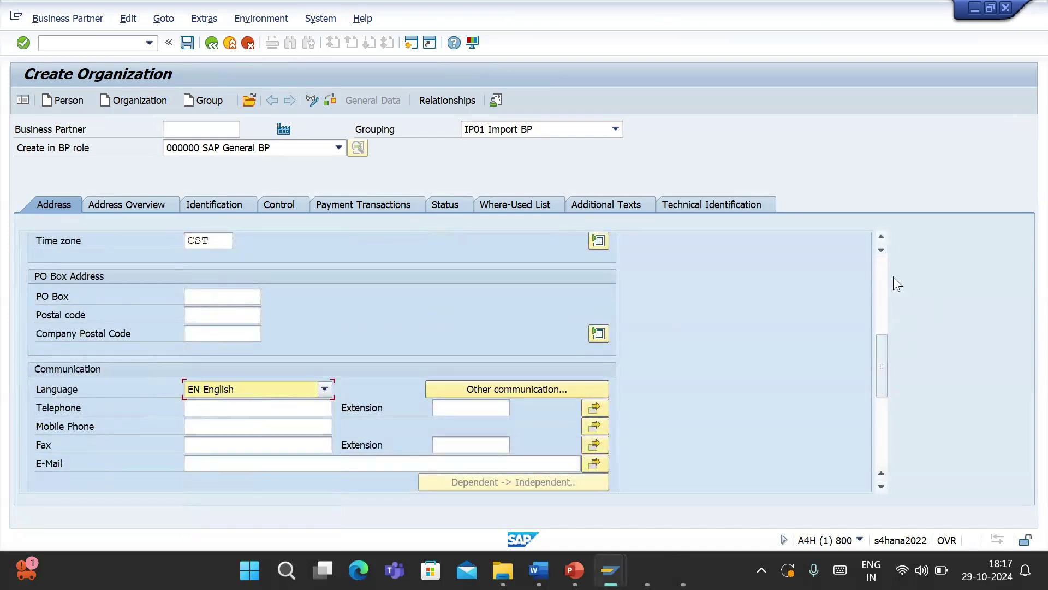
- Save the new Test supplier business partner and acknowledge the number range information
click(329, 101)
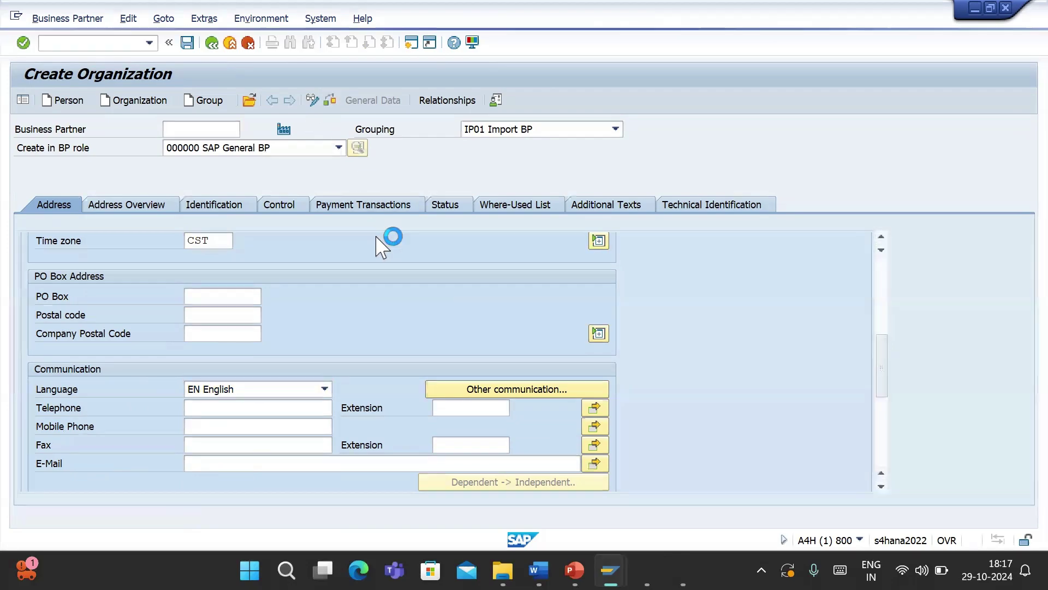
click(187, 42)
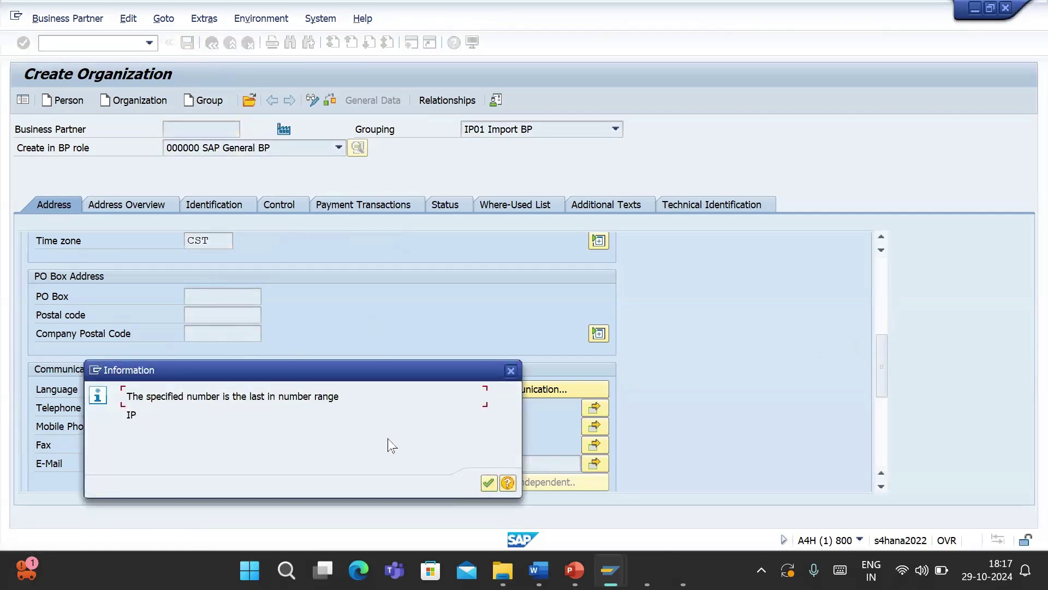
click(488, 484)
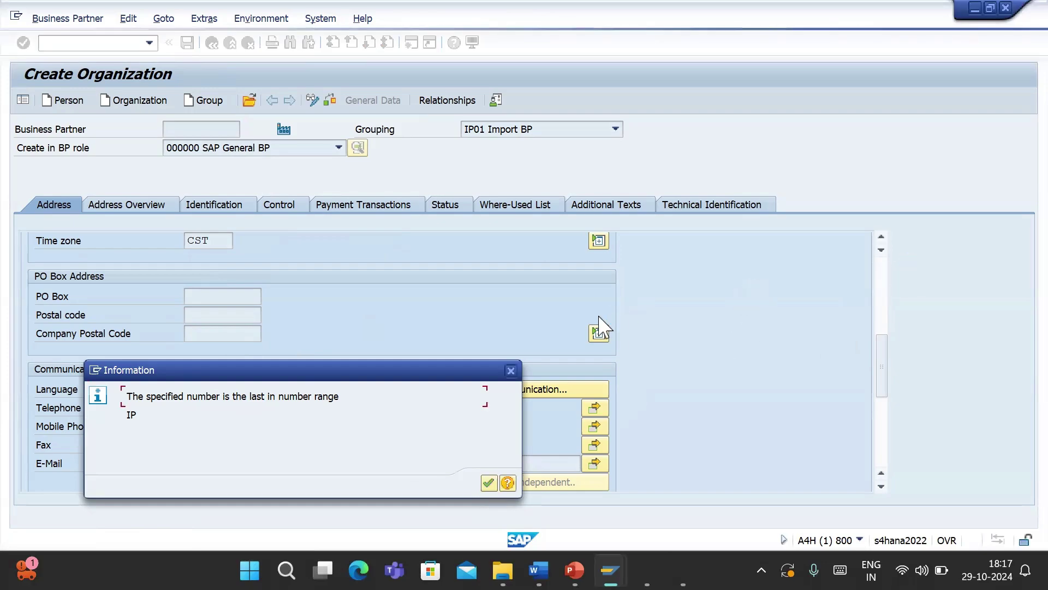
click(489, 481)
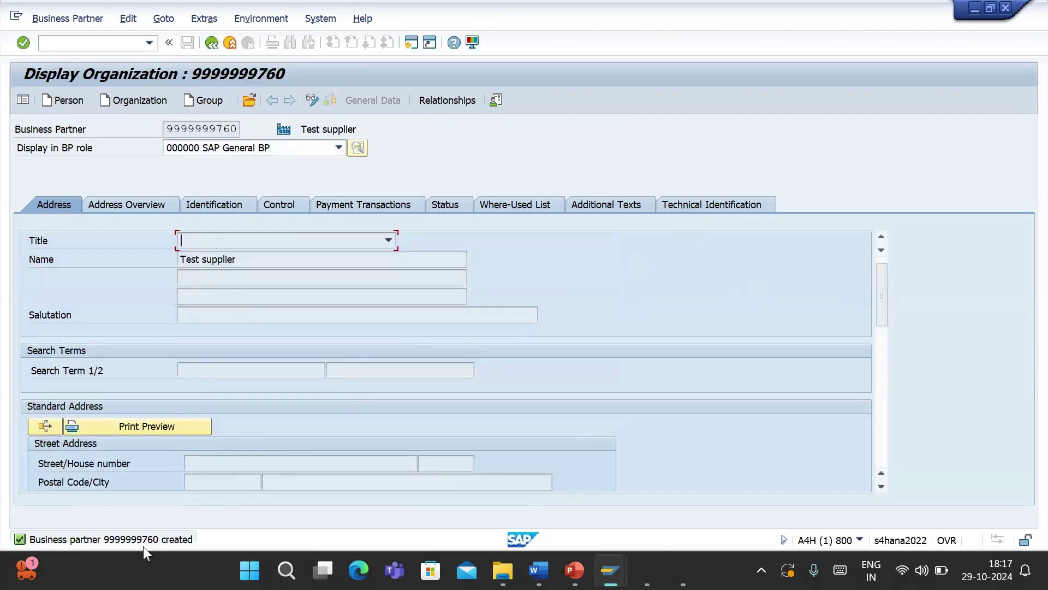
- Switch the Test supplier business partner to change mode and select the role FLVN01 Vendor(Purchasing)
click(314, 100)
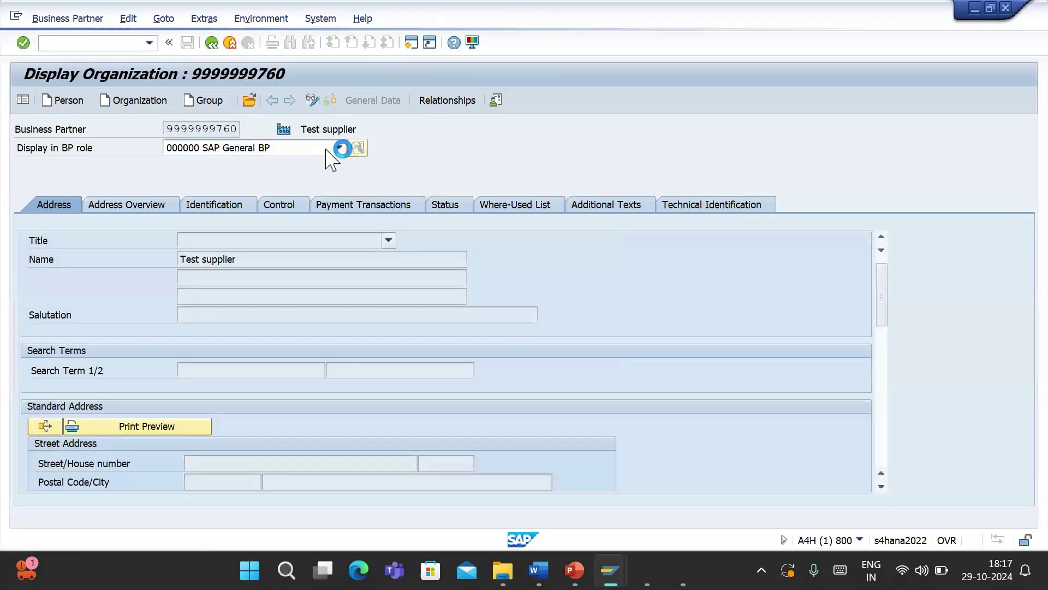
click(328, 151)
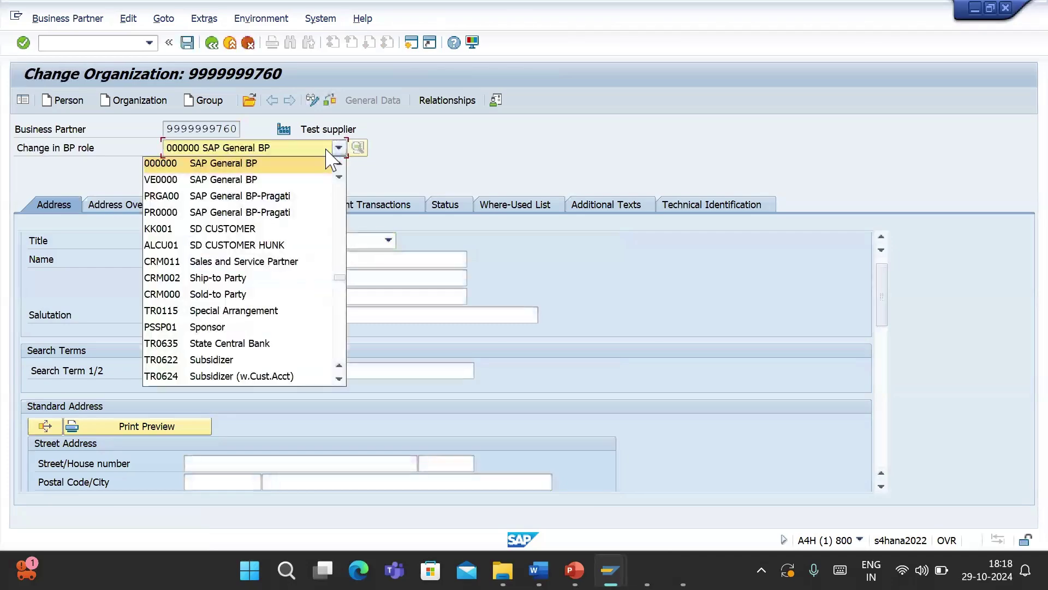
key(Page_Down)
key(Page_Down)
key(Page_Down)
key(Return)
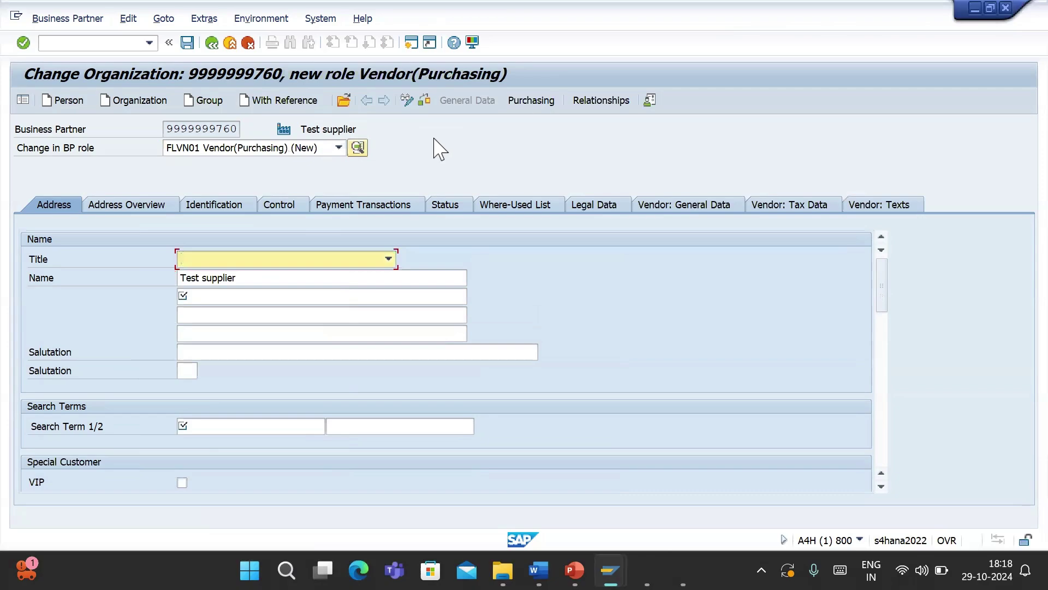
- Add purchasing organization 1710 to the Test supplier's vendor purchasing data and transfer it into the record
click(532, 102)
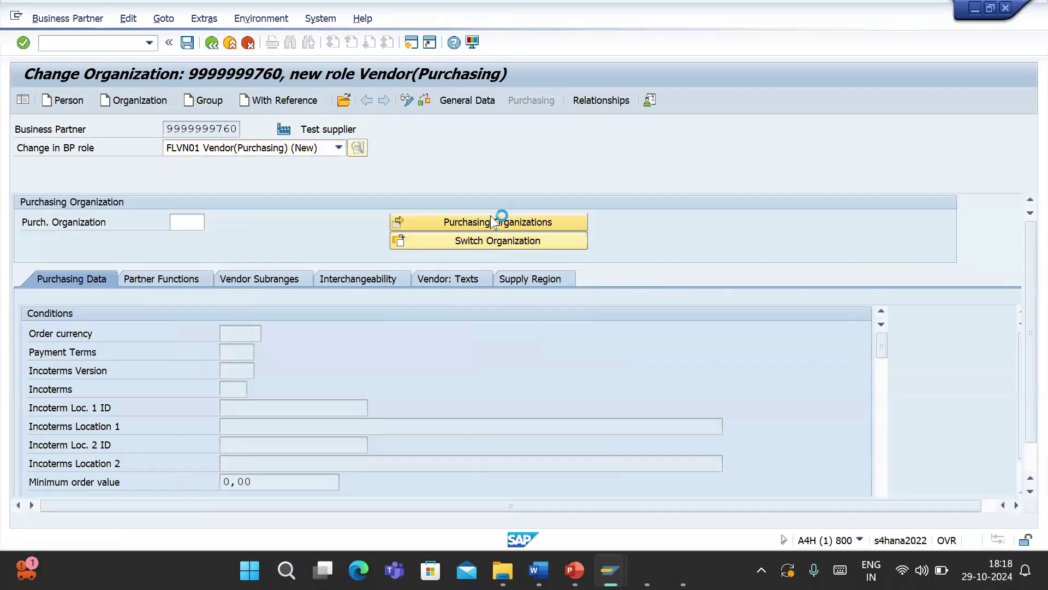
click(491, 219)
text(1710)
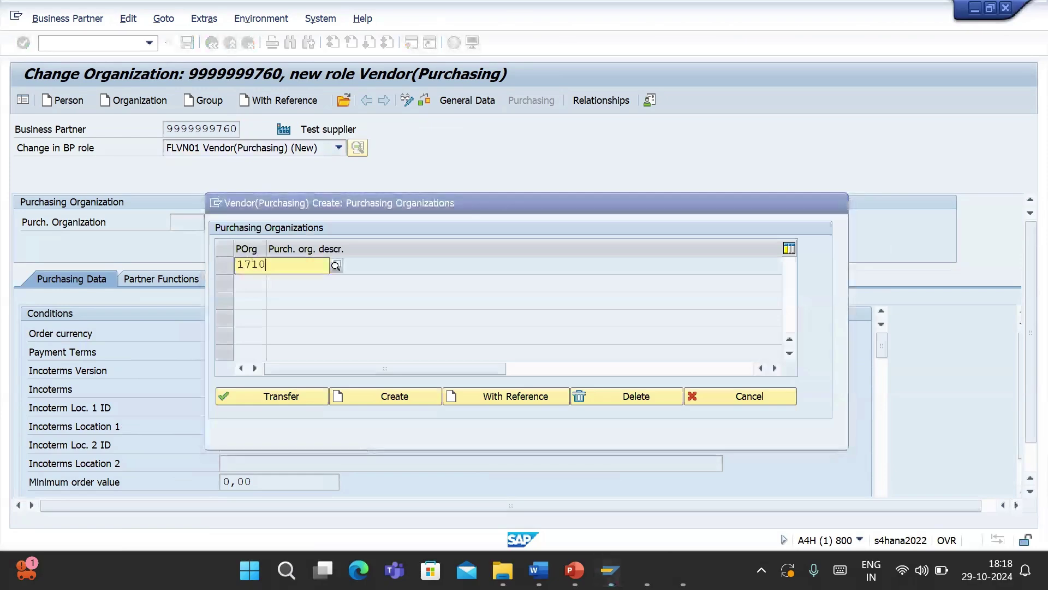
click(260, 300)
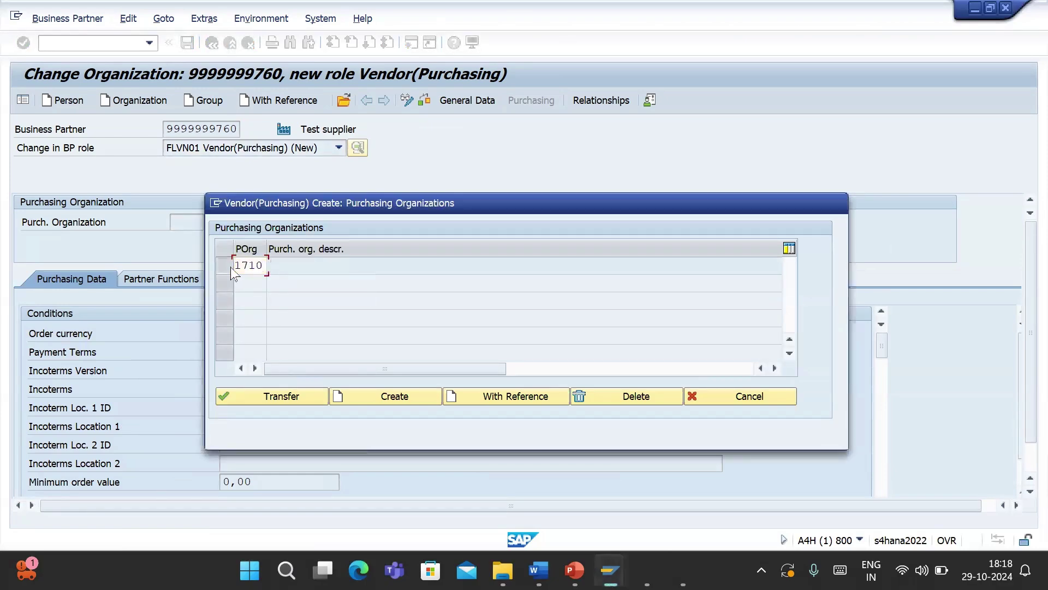
click(230, 267)
click(298, 400)
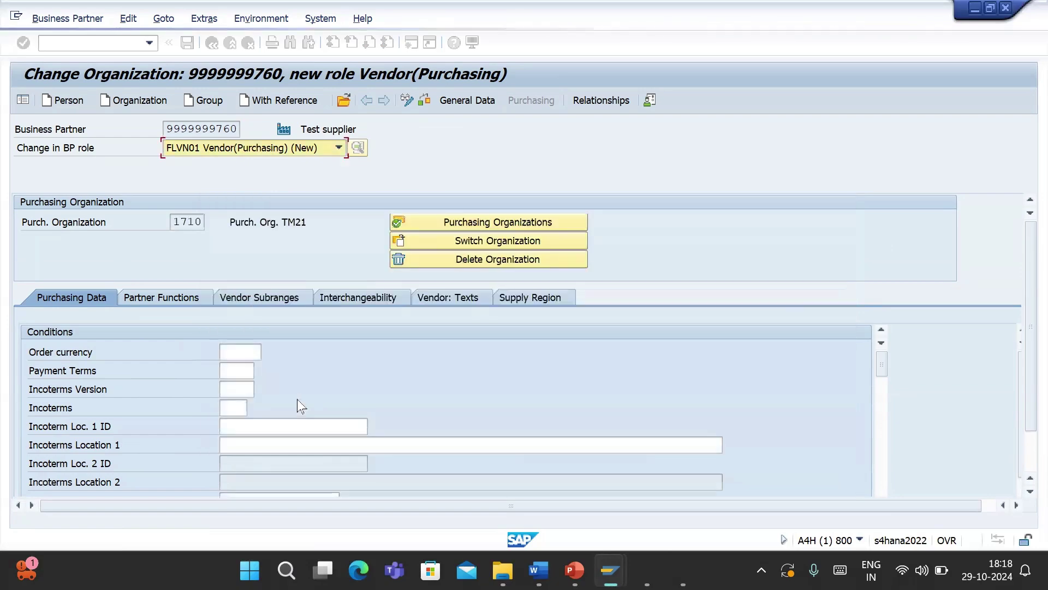
- Try to add partner function ZA to the supplier's partner functions for purchasing organization 1710
click(163, 303)
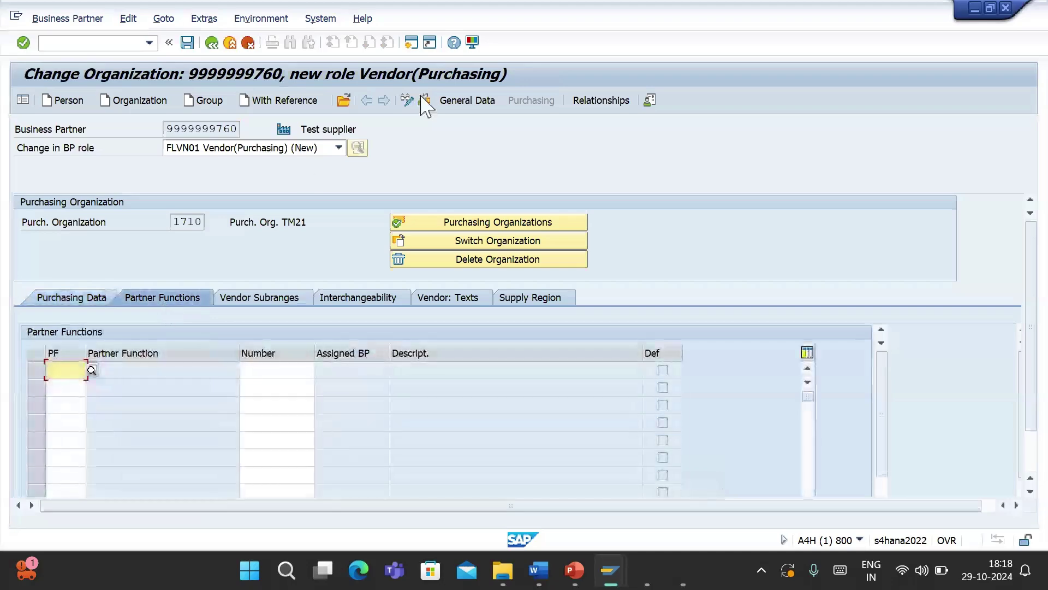
text(Z)
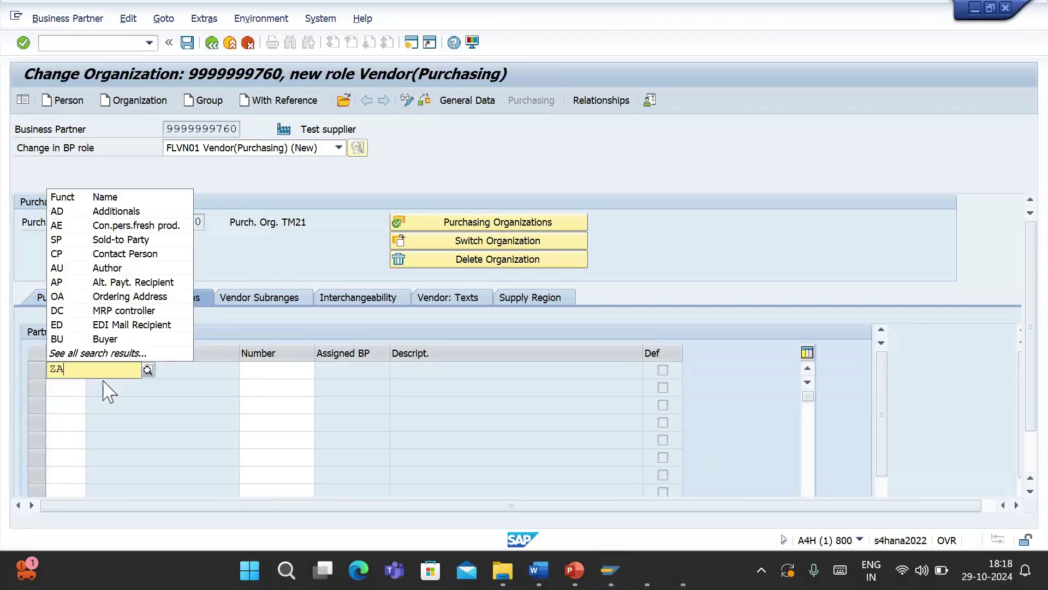
text(A)
key(Return)
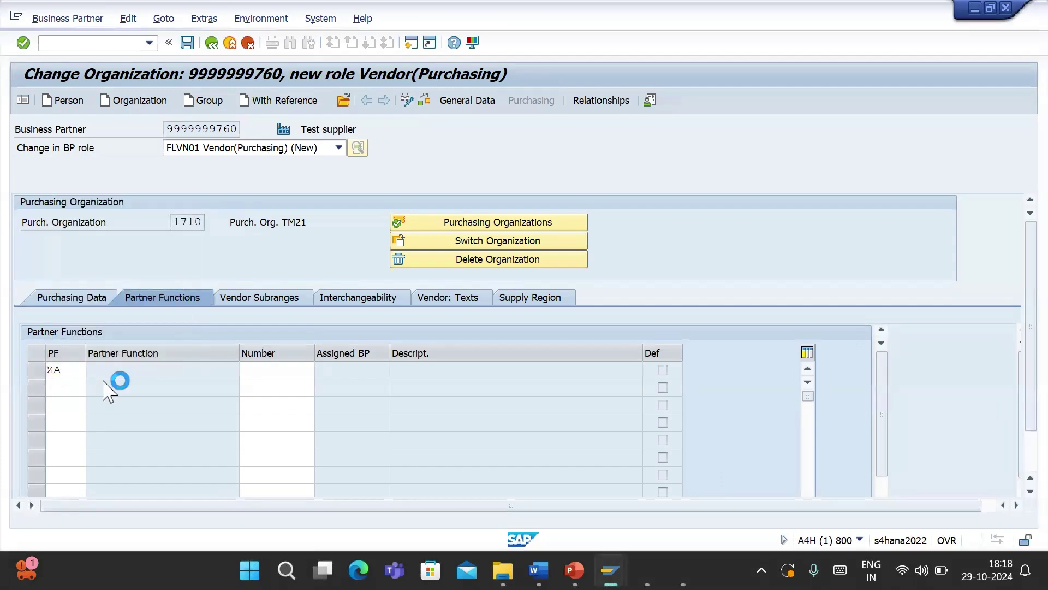
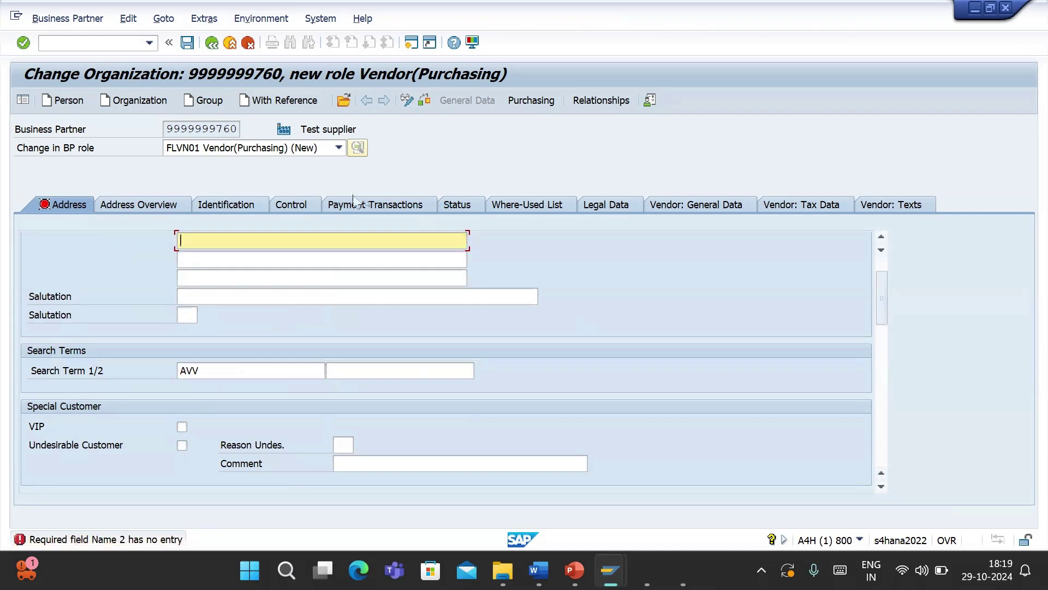
- Enter HGHA as the supplier's second name in the address data and check the business partner for errors
scroll(881, 304, up, 1)
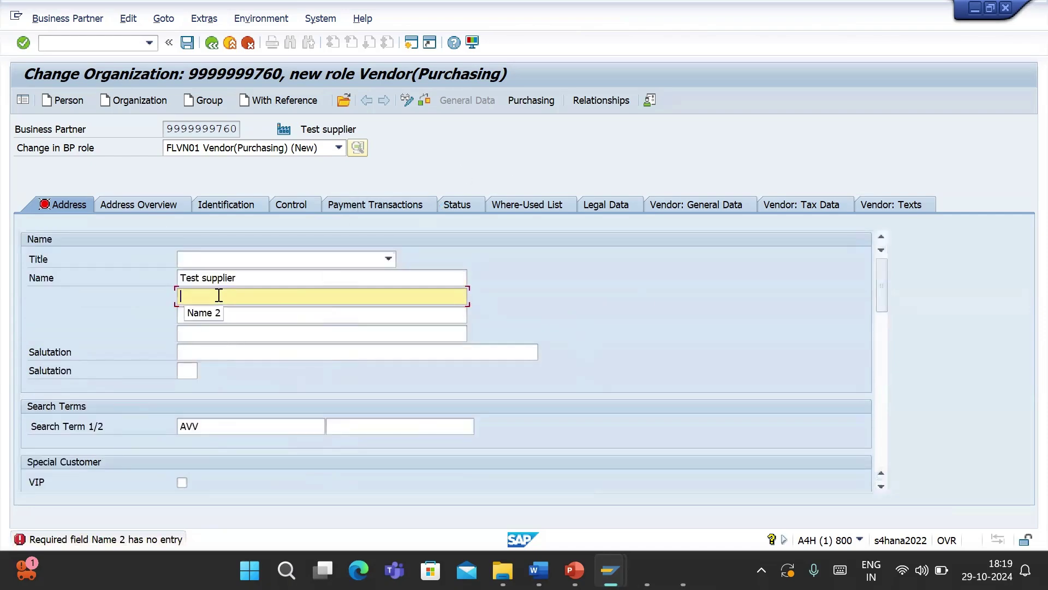
text(HGHA)
key(Return)
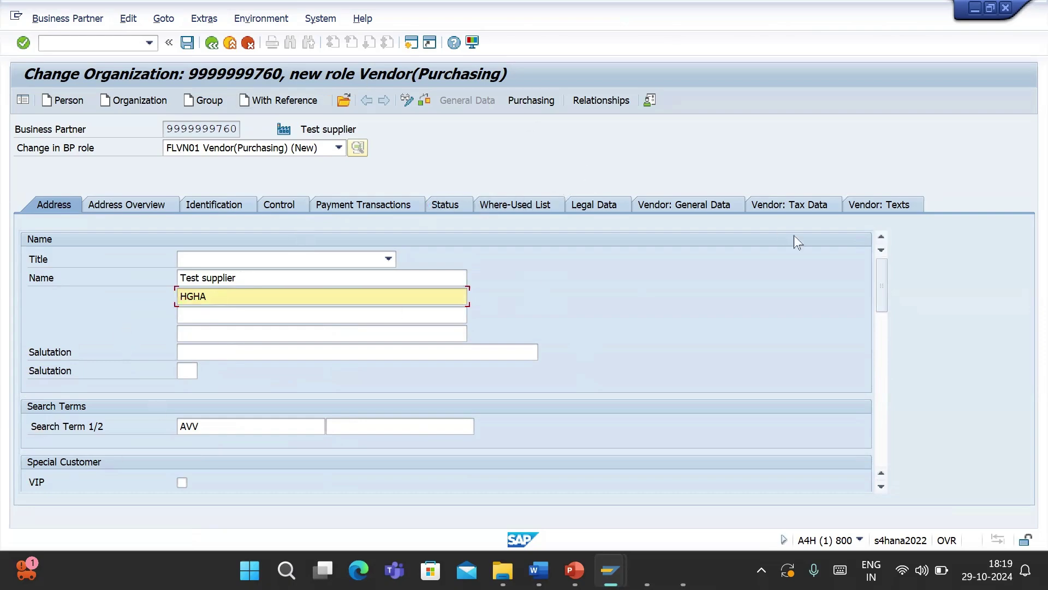
scroll(882, 261, down, 2)
scroll(889, 257, up, 2)
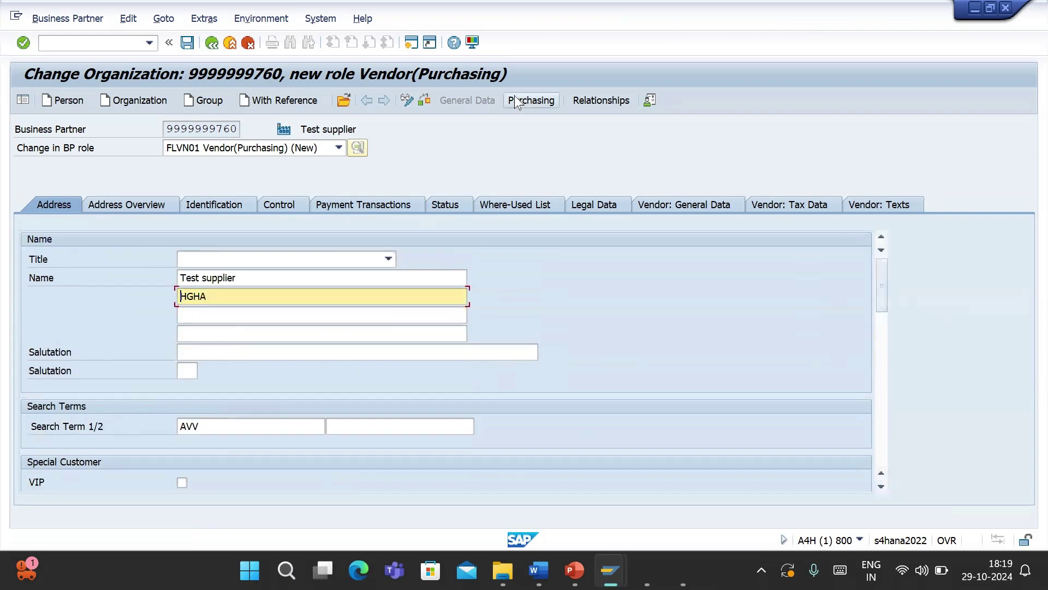
click(442, 101)
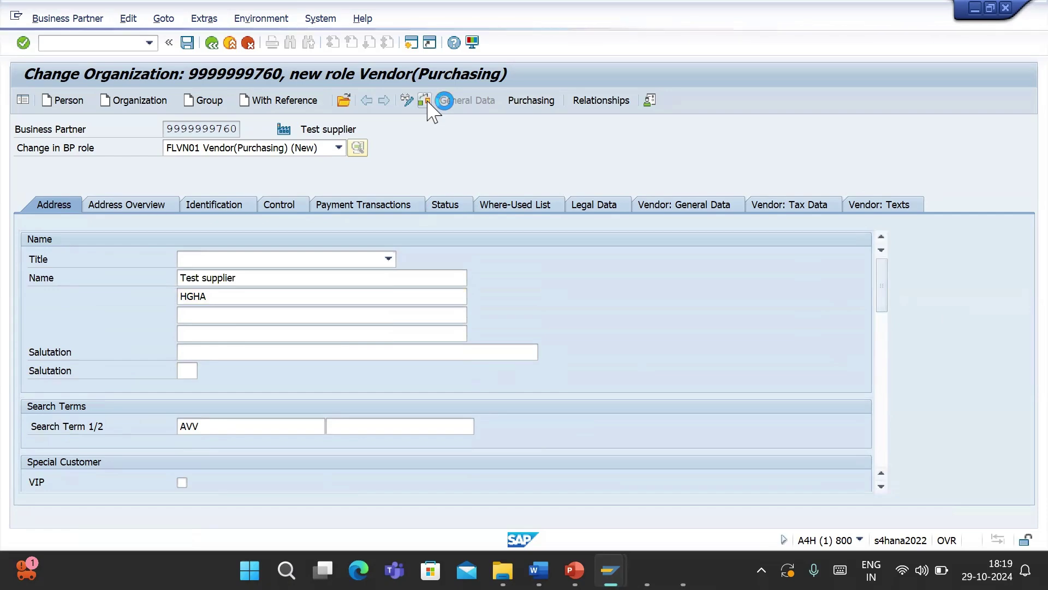
click(304, 333)
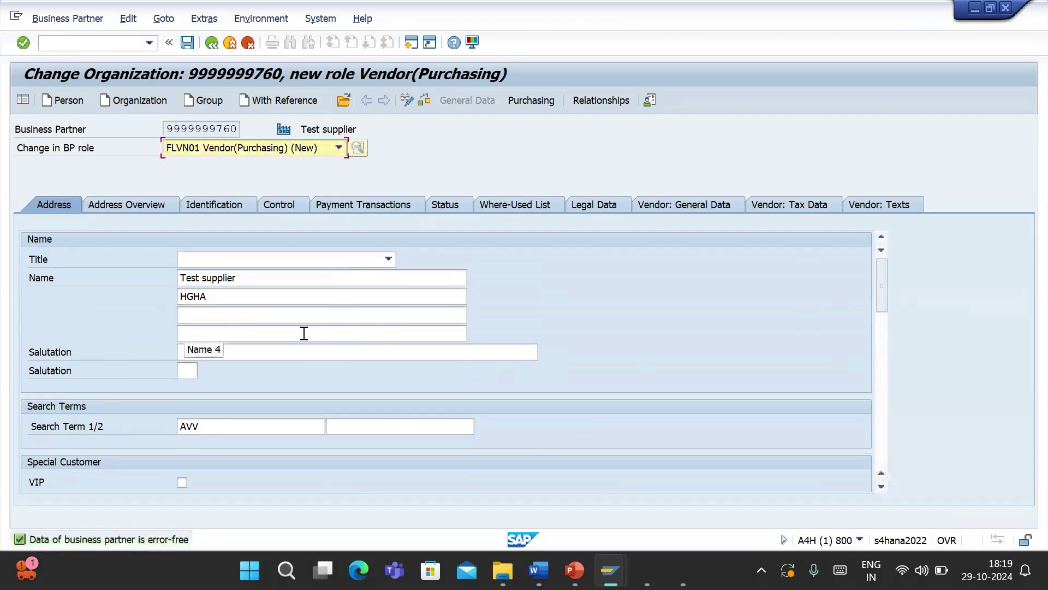
- Return to the supplier's purchasing partner functions and try entering function ZA in the first row again
click(533, 101)
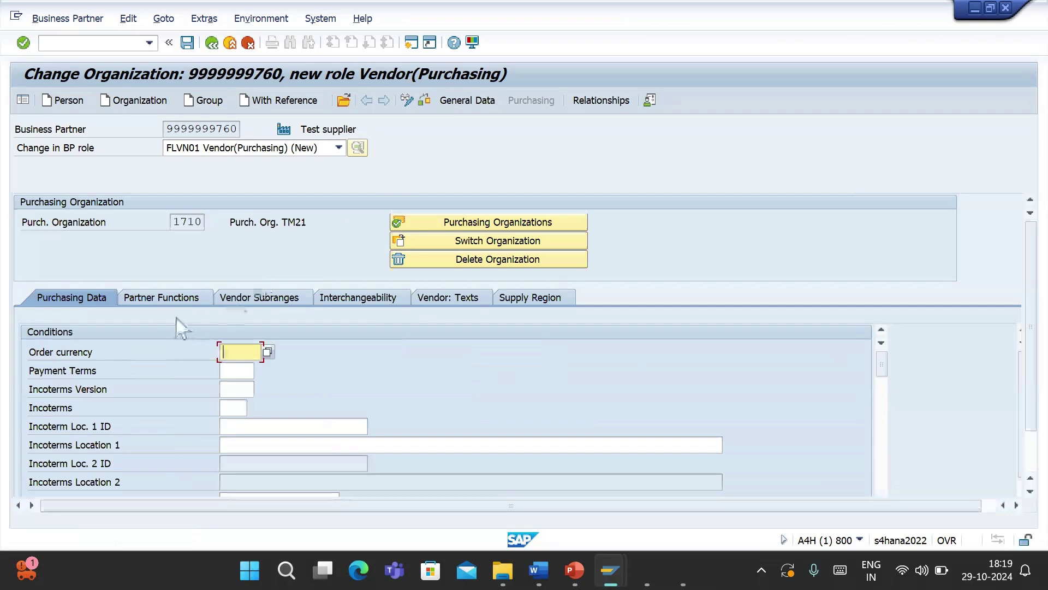
click(164, 301)
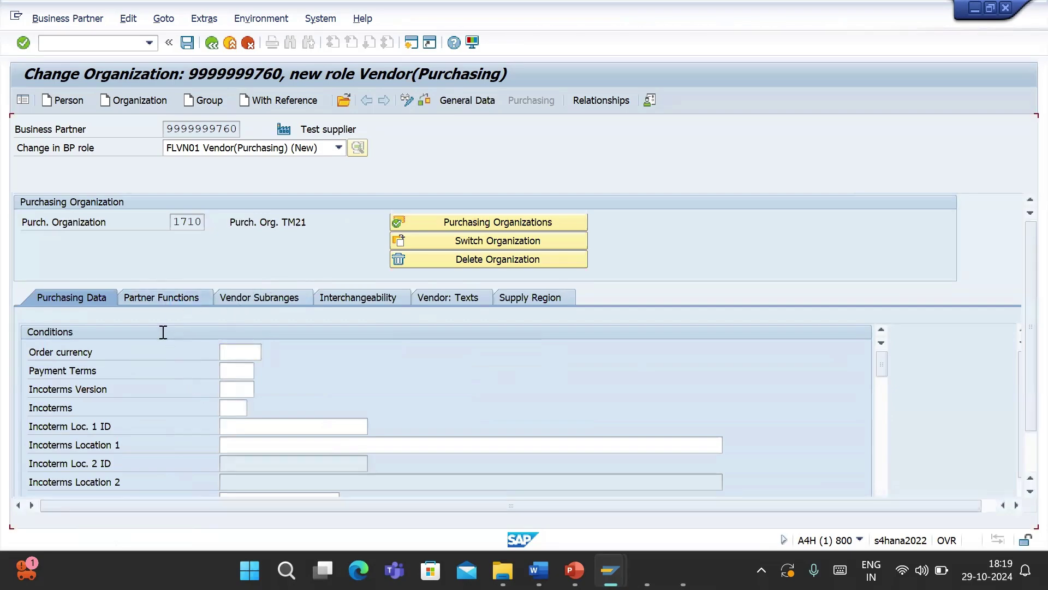
text(OA)
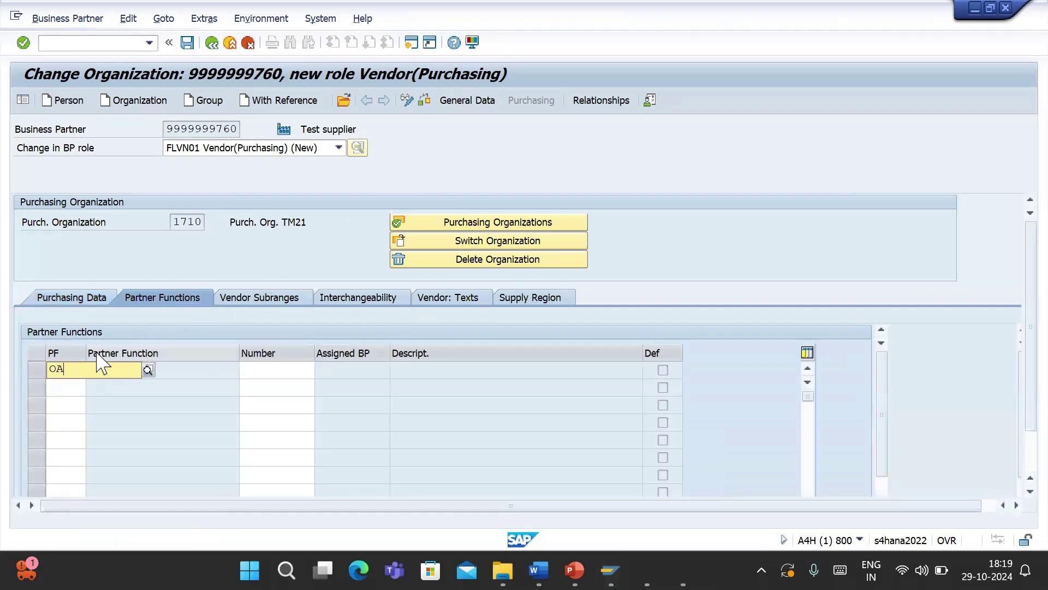
key(BackSpace)
text(ZA)
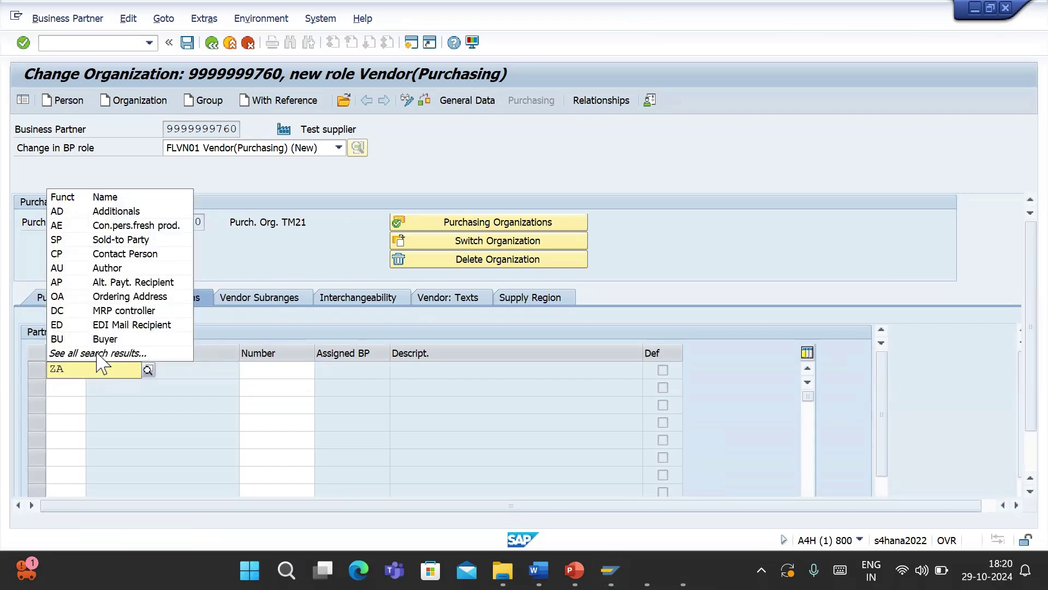
click(870, 111)
click(871, 113)
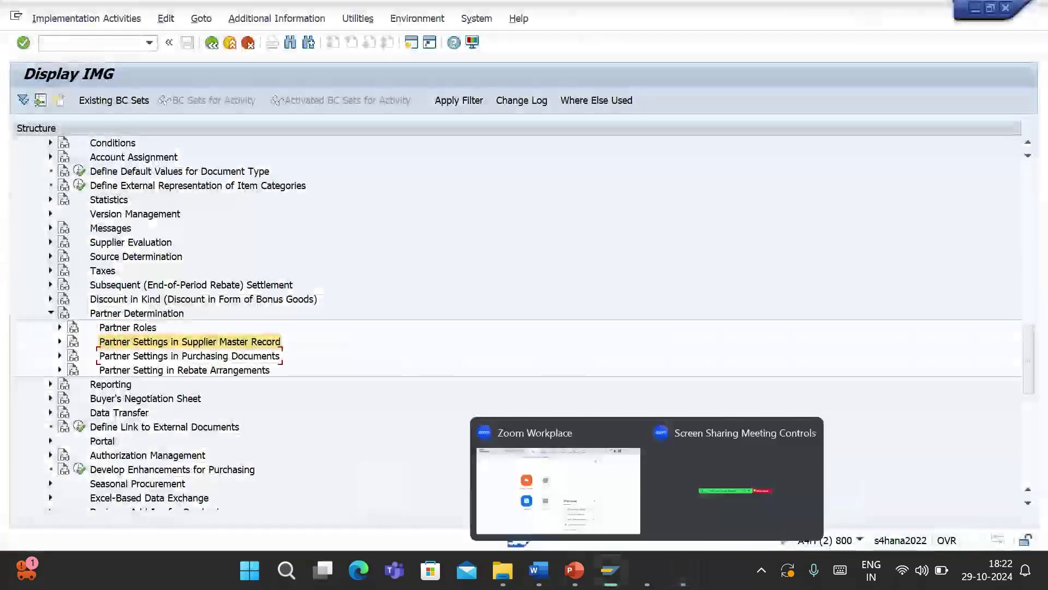
- Switch to the Display IMG session and open Assign Partner Schemas to Account Groups under the supplier master record partner settings
click(637, 500)
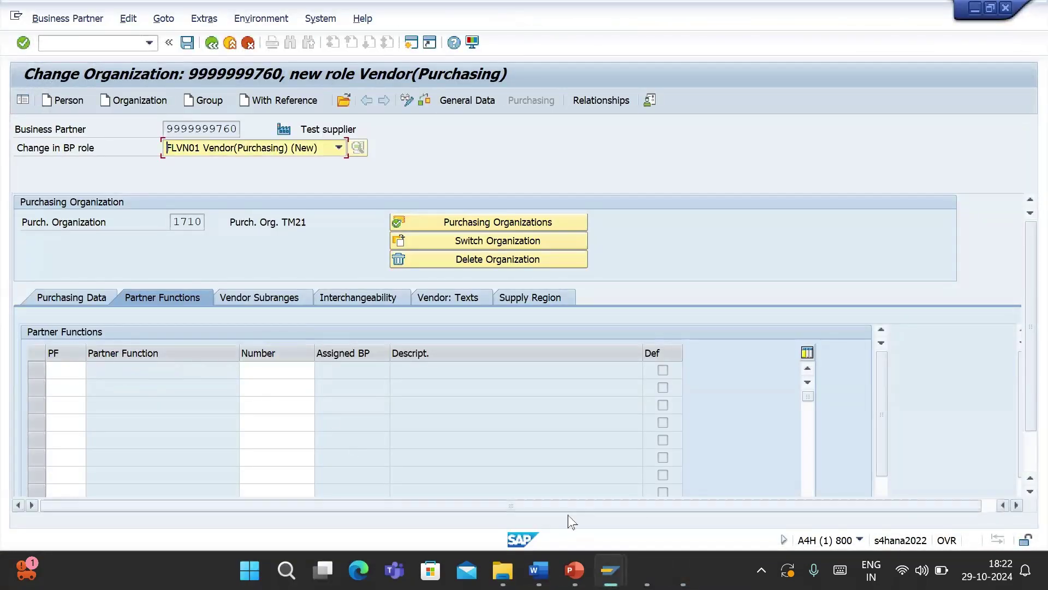
mouse_move(647, 571)
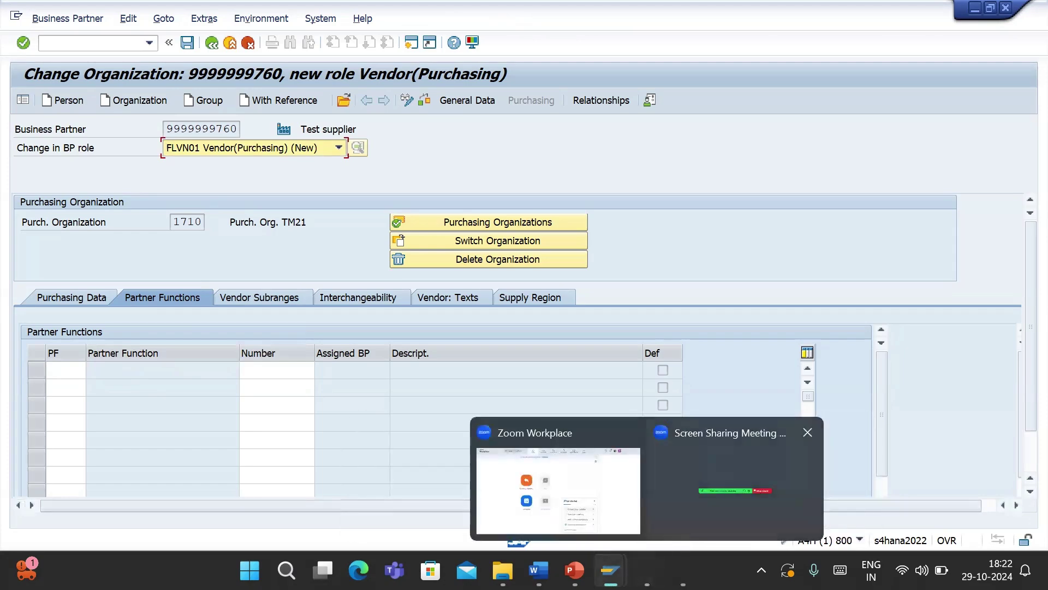
mouse_move(610, 571)
click(795, 472)
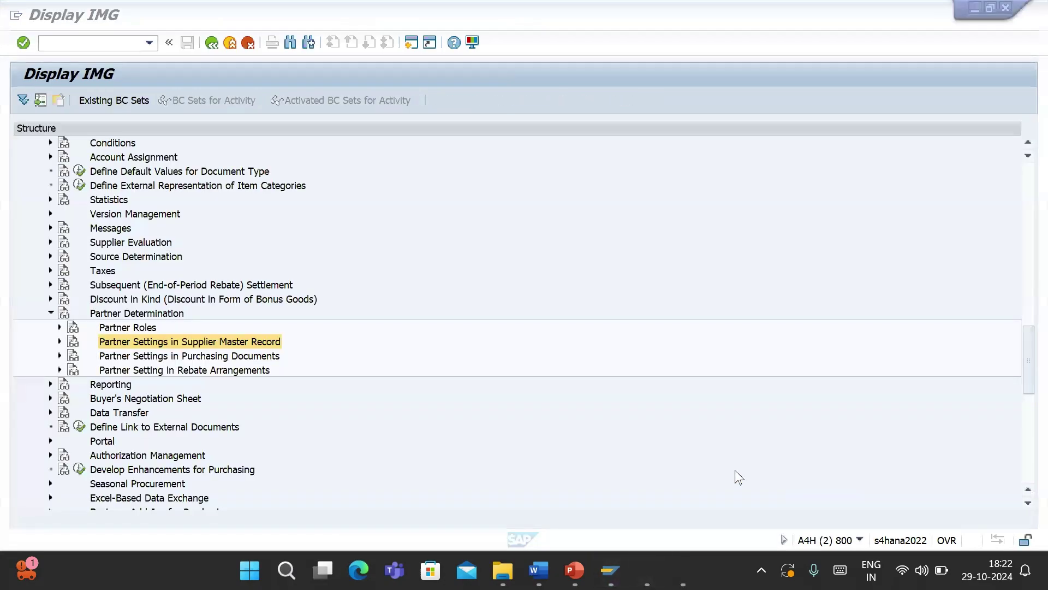
click(60, 341)
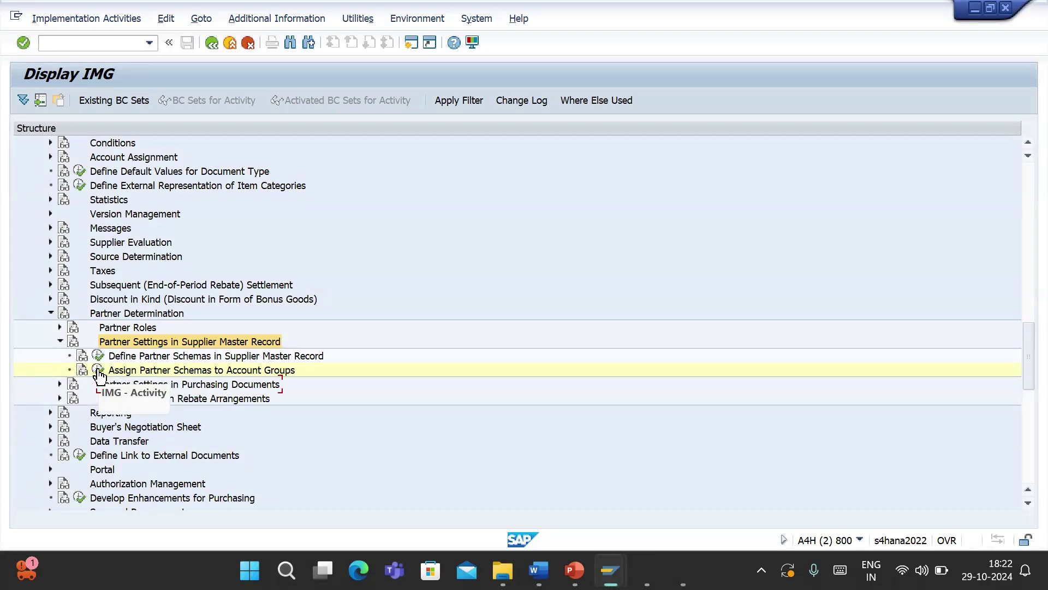
click(98, 369)
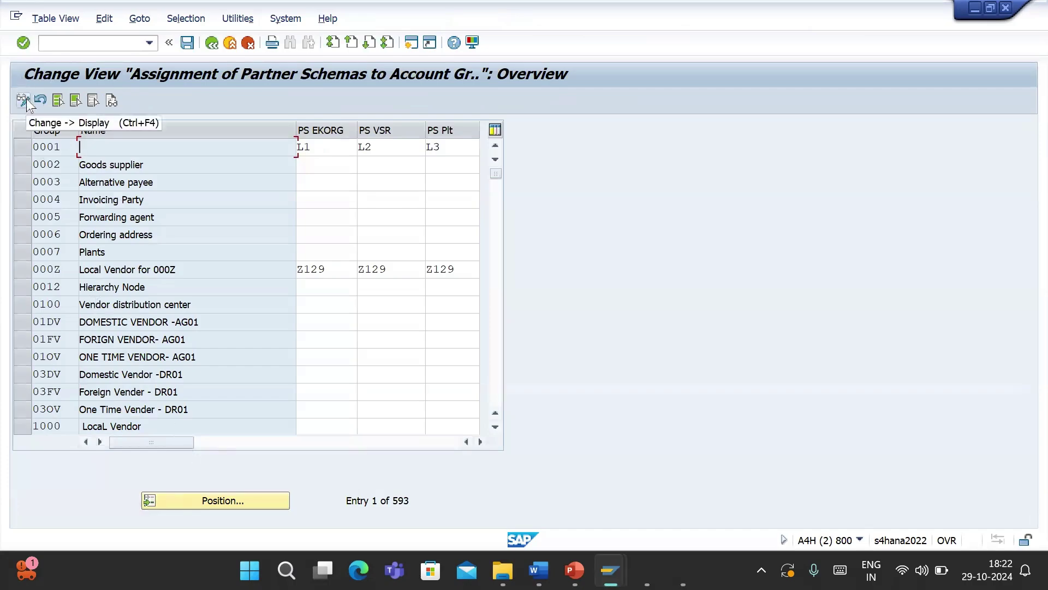
- Locate account group IP01 Import Supplier and assign it partner schema ZIMP at purchasing organization level (PS EKORG)
click(222, 497)
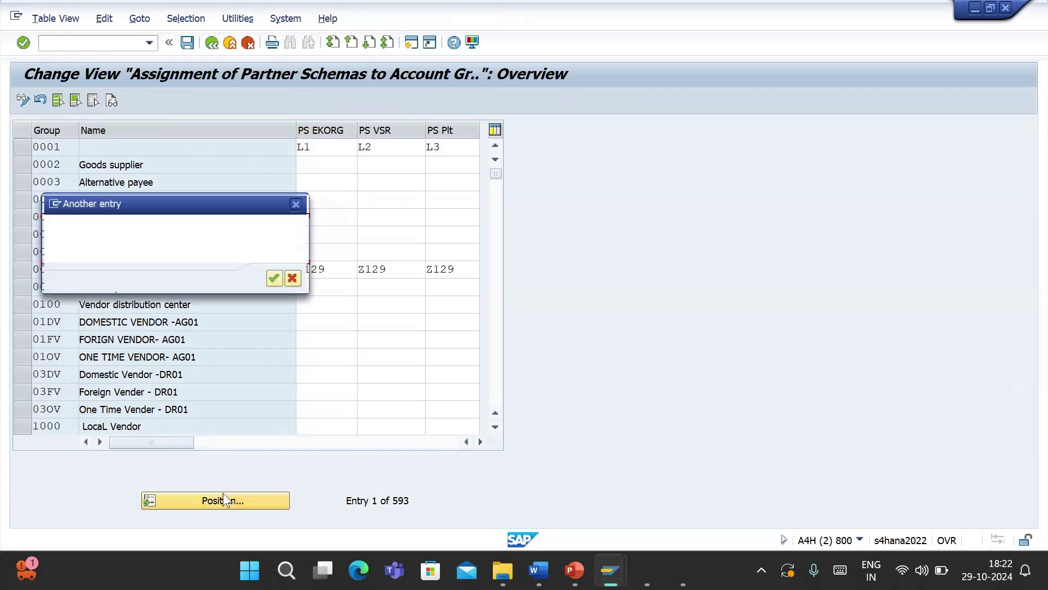
text(IP)
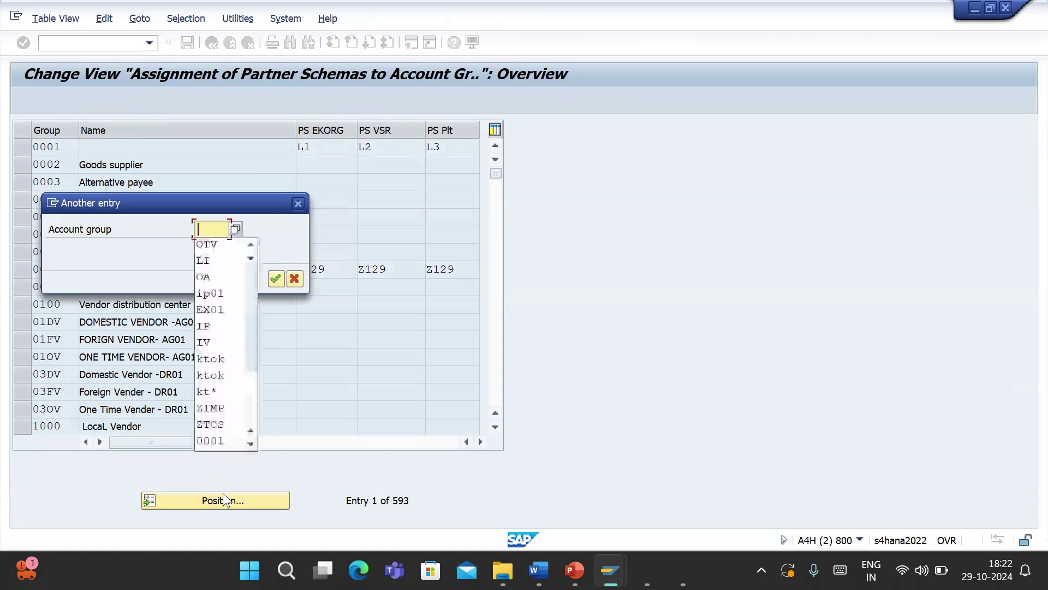
text(01)
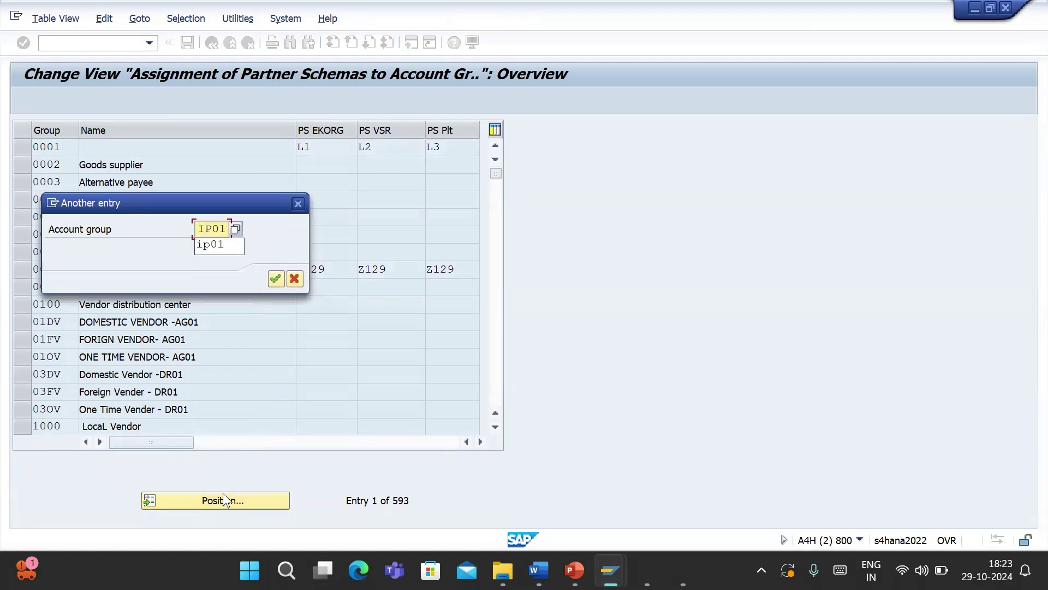
key(Return)
key(Return)
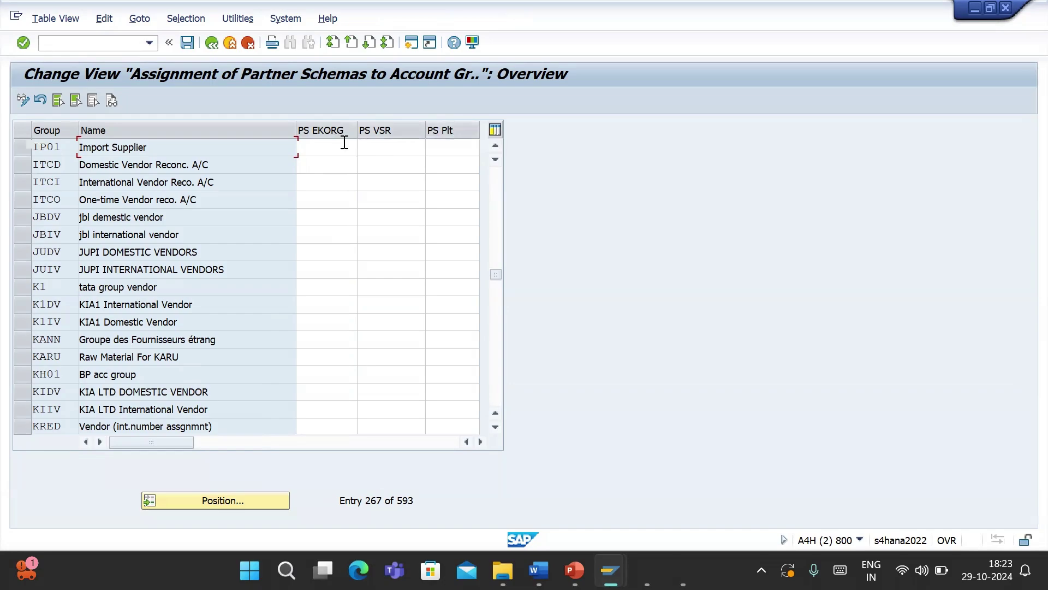
click(329, 153)
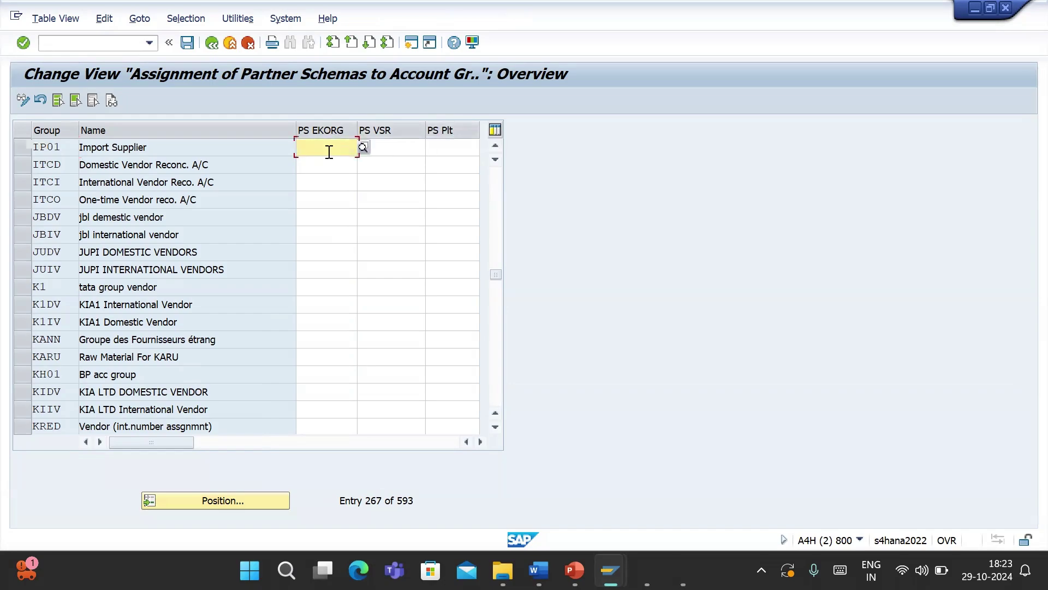
click(363, 148)
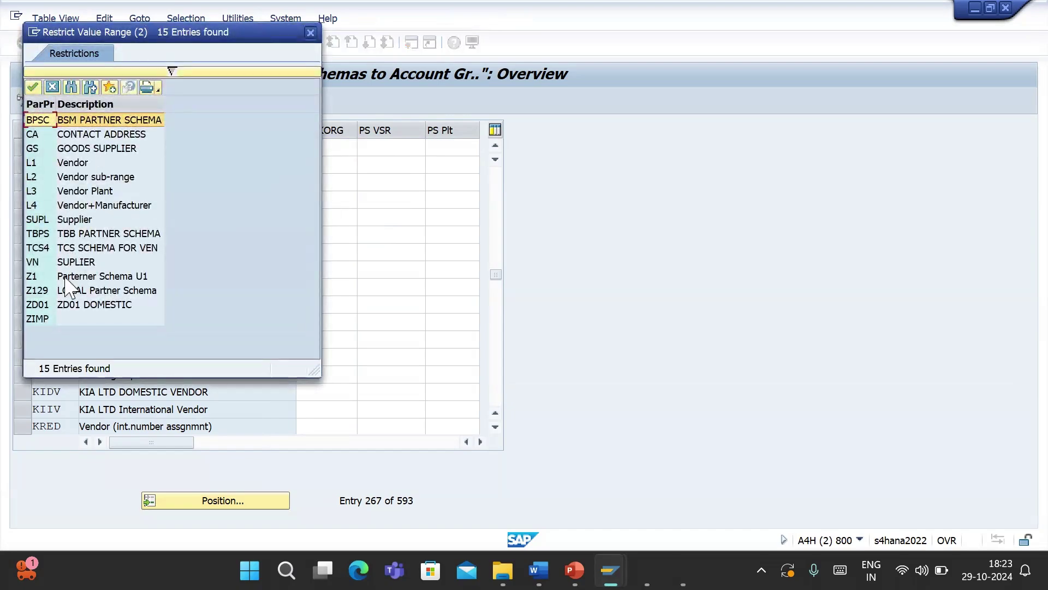
click(43, 320)
double_click(43, 320)
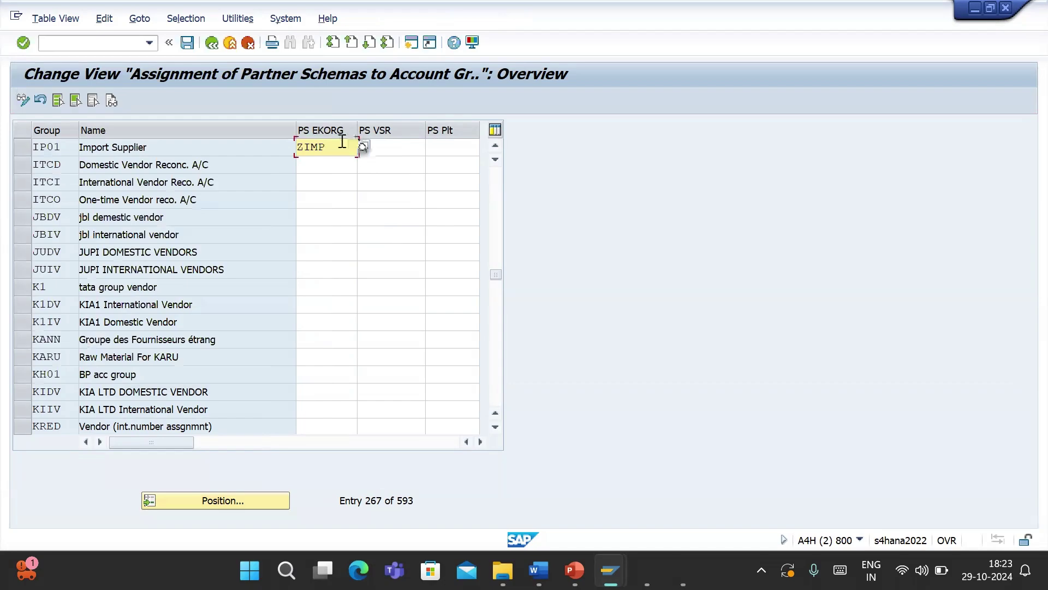
- Save the partner schema assignment under customizing request A4HK904694 and return to the IMG structure
click(187, 43)
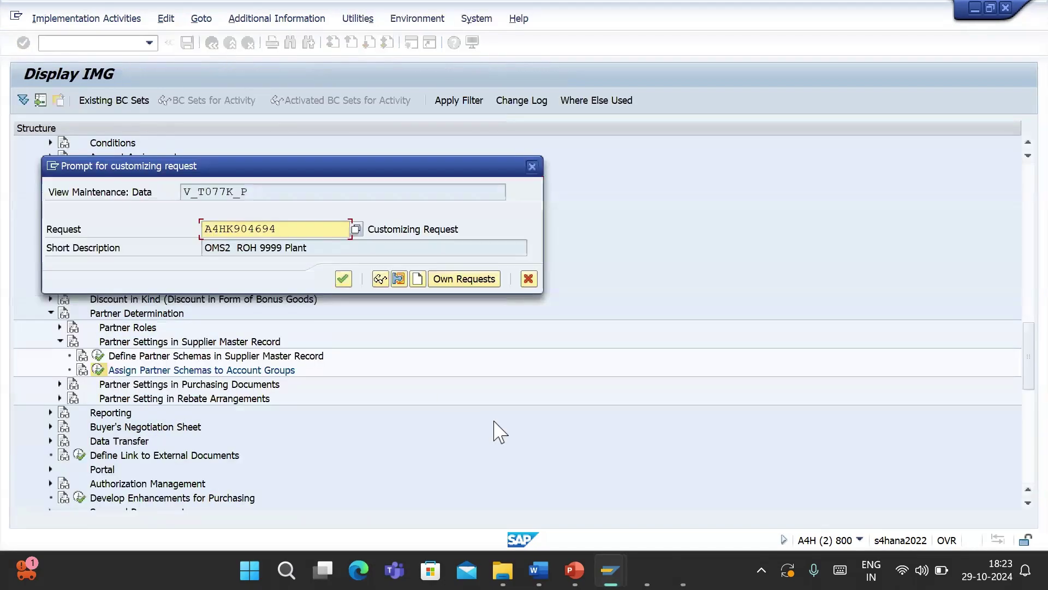
click(343, 279)
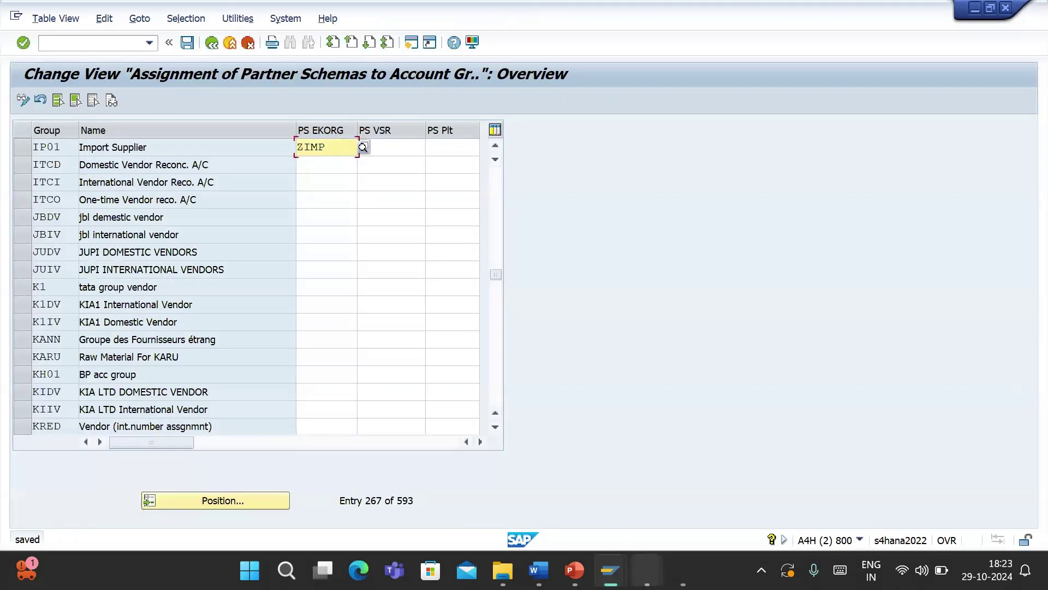
click(188, 43)
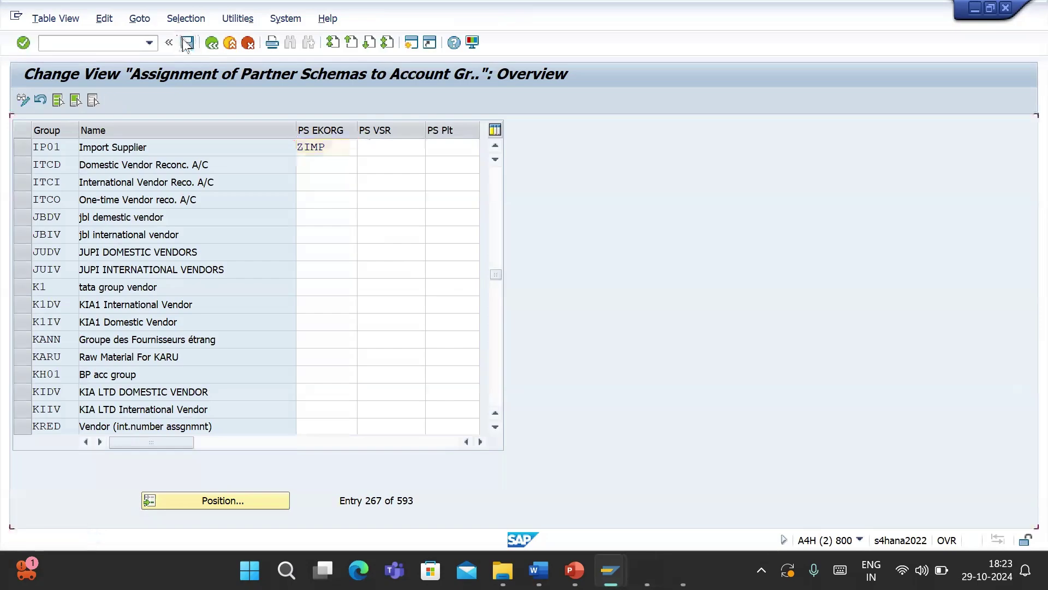
click(212, 43)
- Switch to Book2 in Excel and renumber the line in C19 to read "3.Create partner schema and assign partner role"
mouse_move(683, 570)
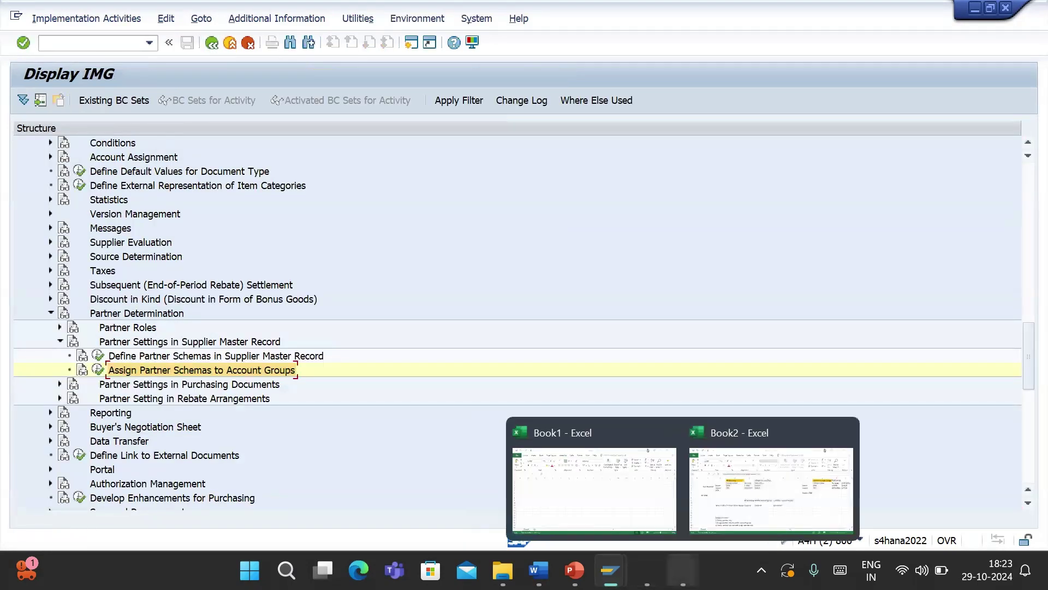
click(772, 478)
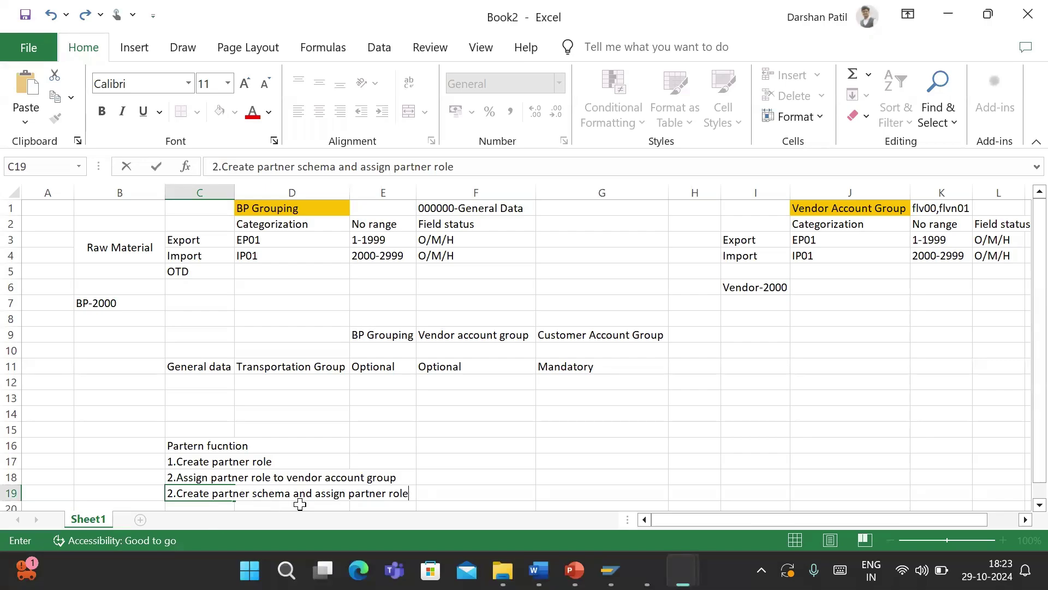
key(BackSpace)
text(3)
- Switch to the SAP Change Organization session, restart transaction BP with /NBP, and open the Test supplier by its business partner number
mouse_move(610, 570)
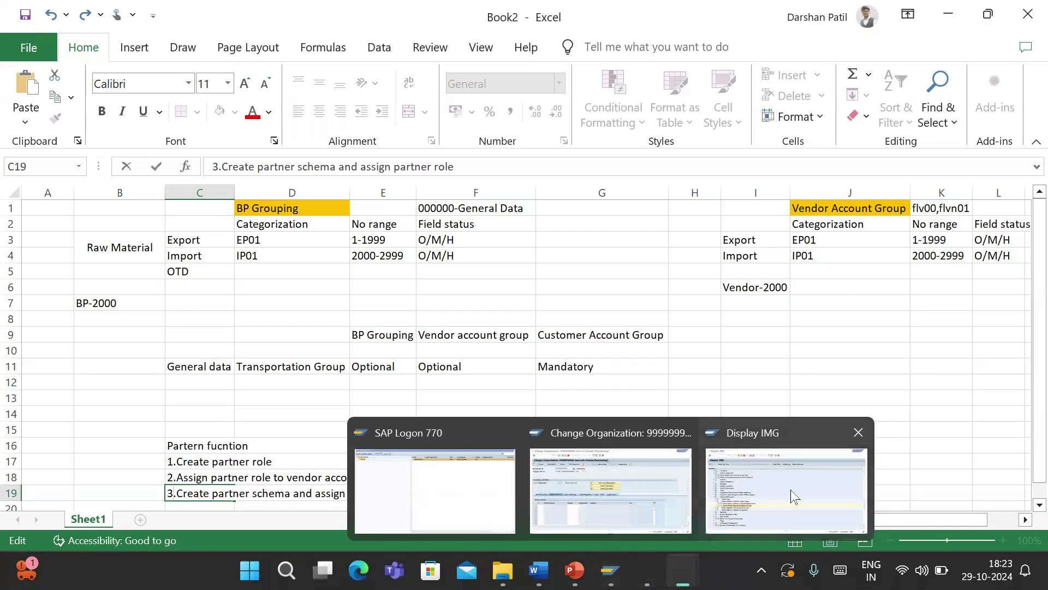
click(635, 493)
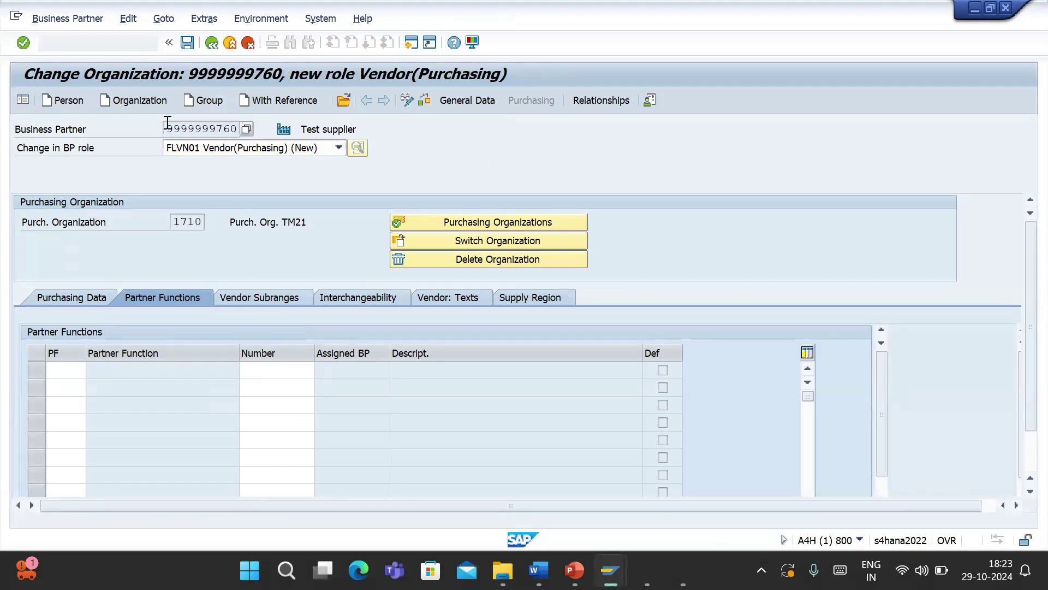
click(127, 44)
text(/NBP)
key(Return)
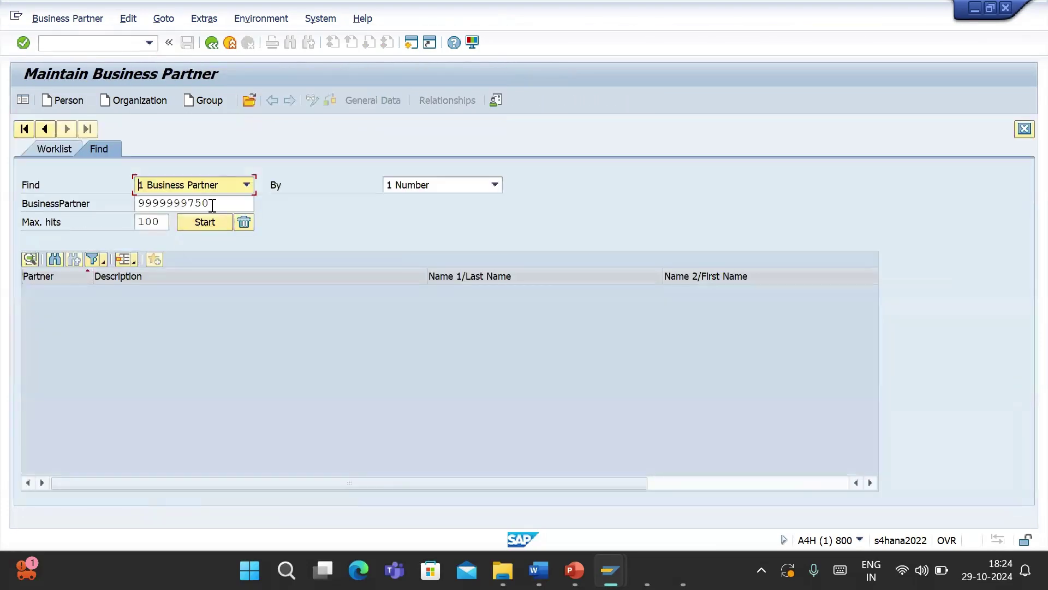
drag(212, 203, 5, 205)
text(9999999760)
key(Return)
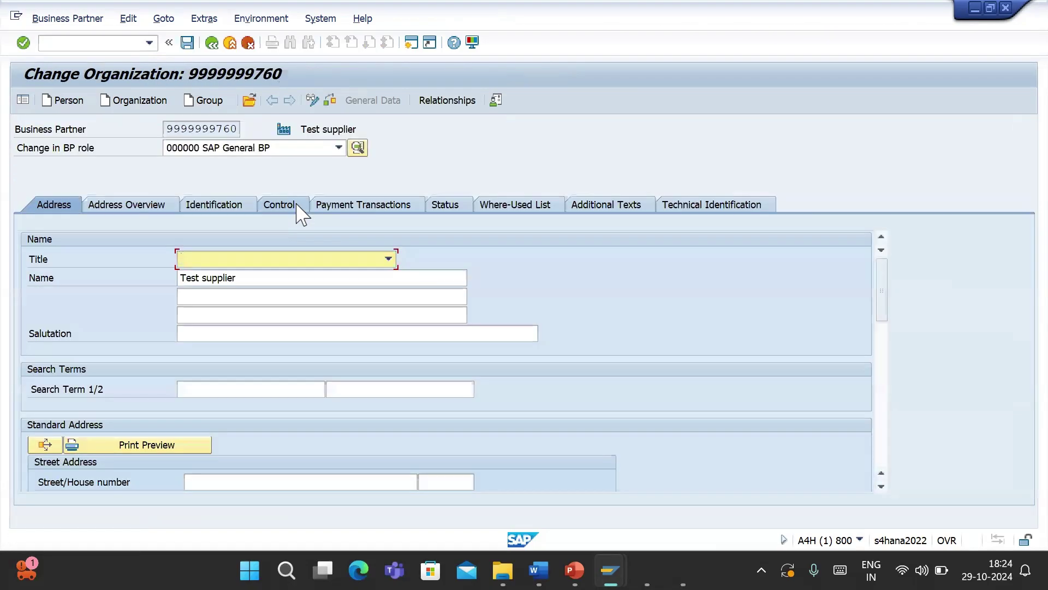
- Change the Test supplier's BP role to FLVN01 Vendor(Purchasing) and open its purchasing data
click(316, 151)
key(Down)
key(Down)
key(Down)
key(Down)
key(Down)
key(Down)
key(Down)
key(Down)
key(Down)
key(Down)
key(Down)
key(Down)
key(Down)
key(Down)
key(Down)
key(Down)
key(Down)
key(Down)
key(Down)
key(Down)
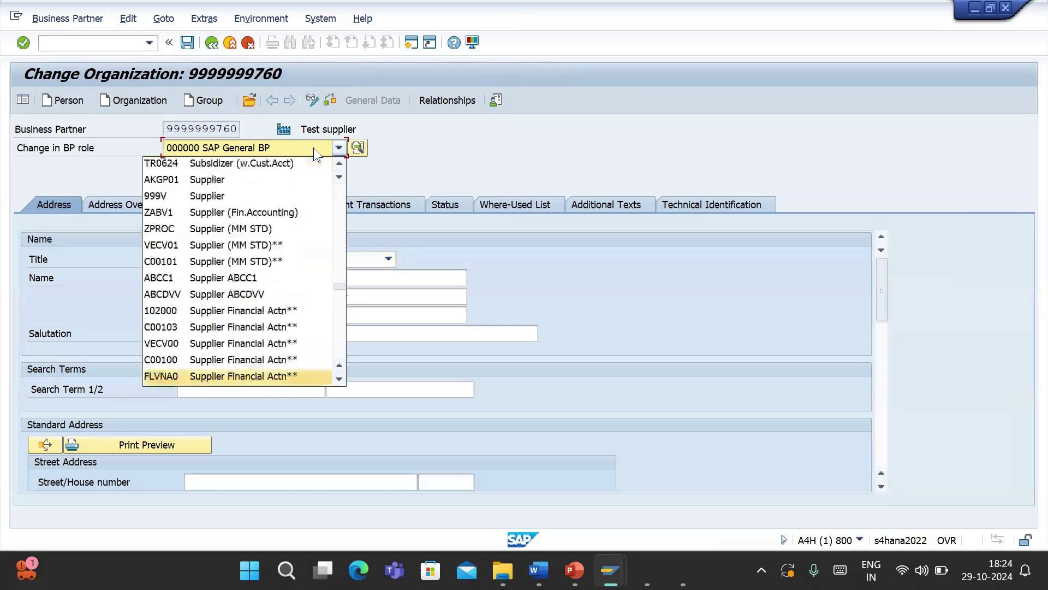
key(Return)
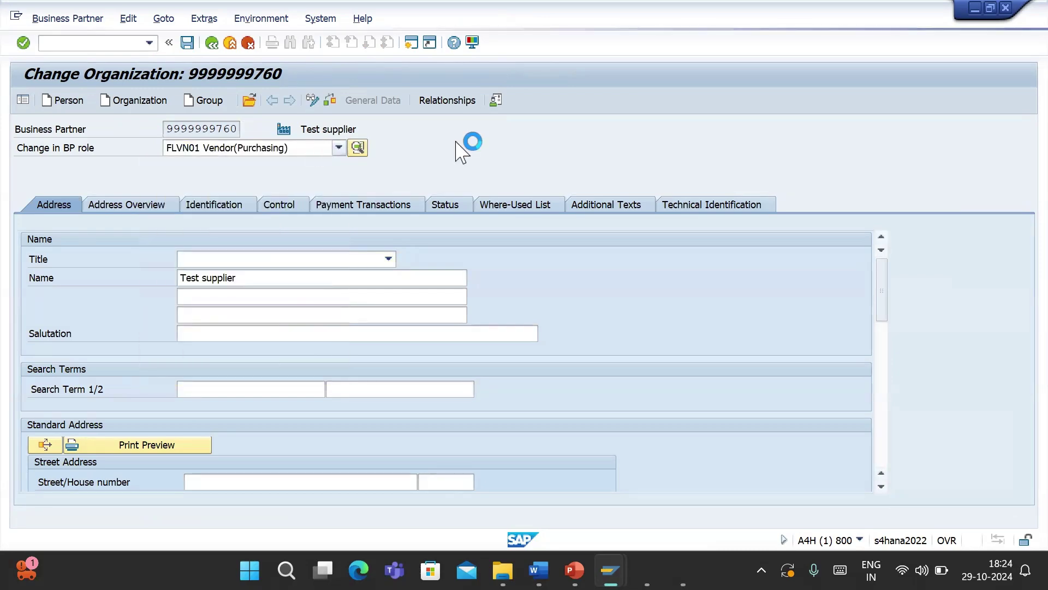
click(523, 104)
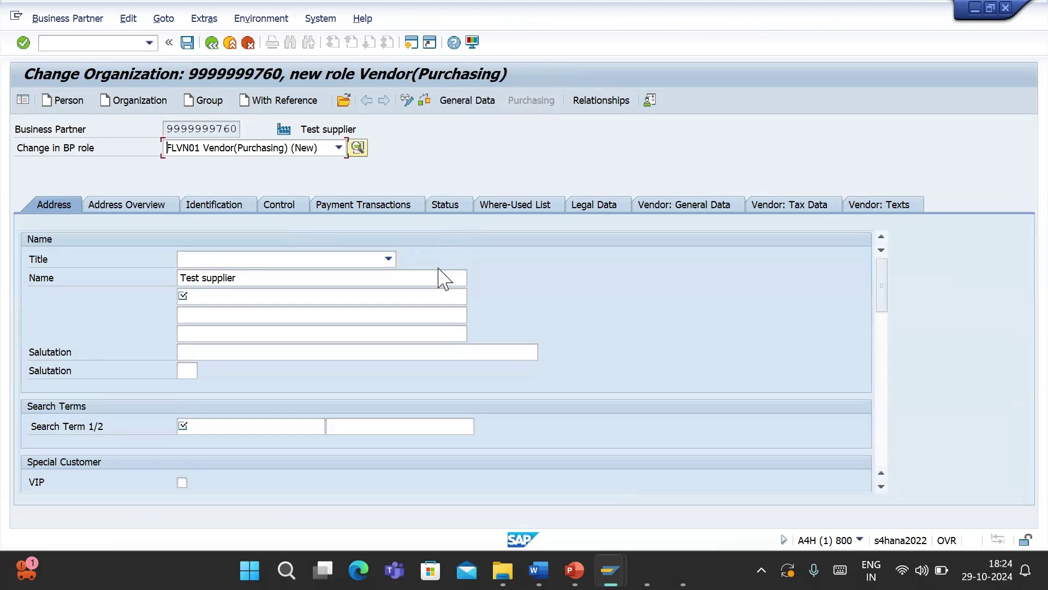
- Add purchasing organization 1710 to the supplier and display its partner functions
click(496, 222)
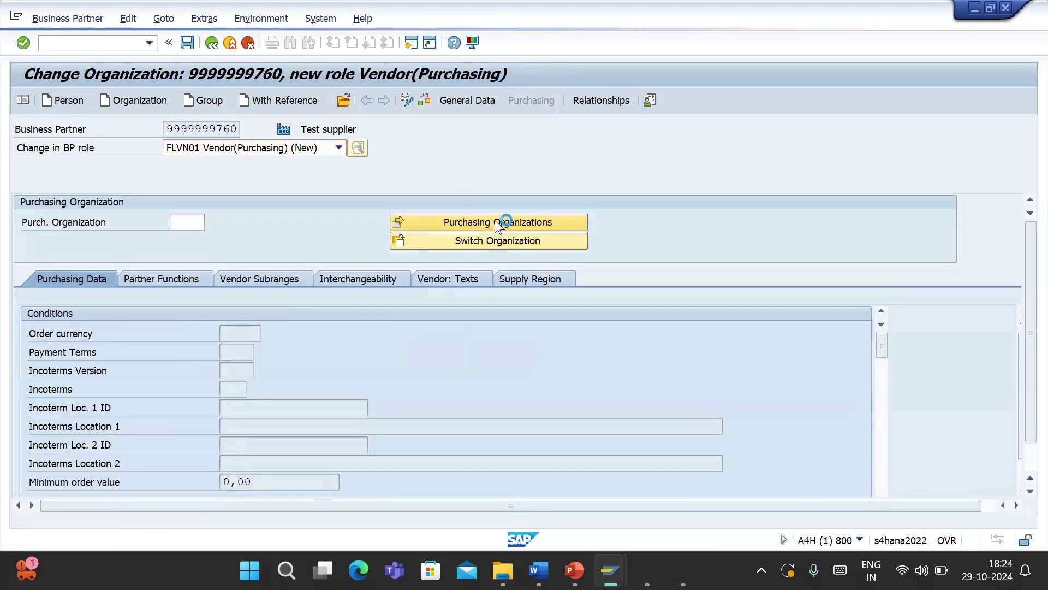
click(247, 266)
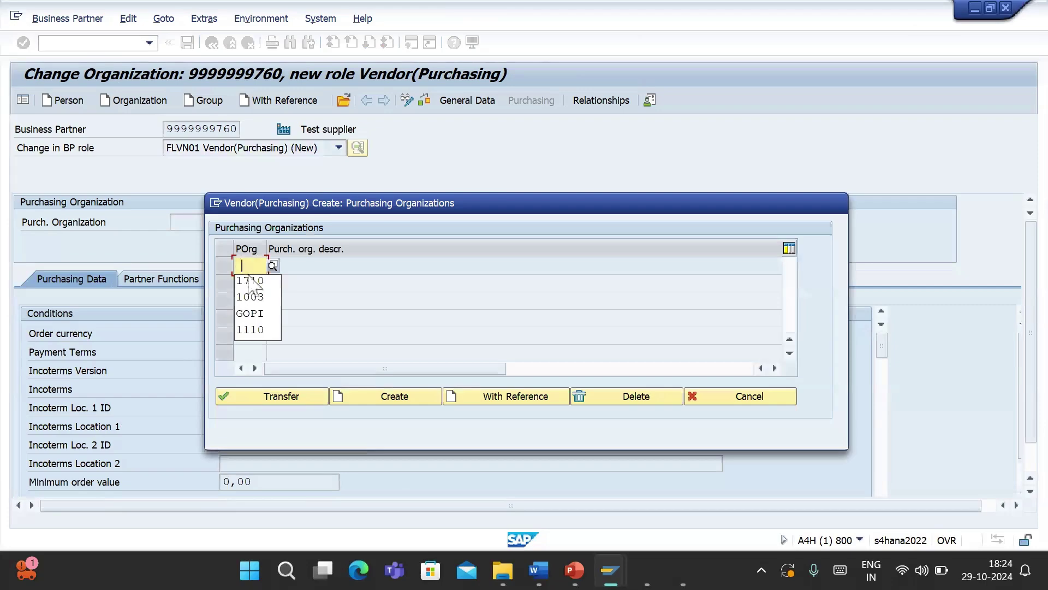
click(253, 280)
click(263, 404)
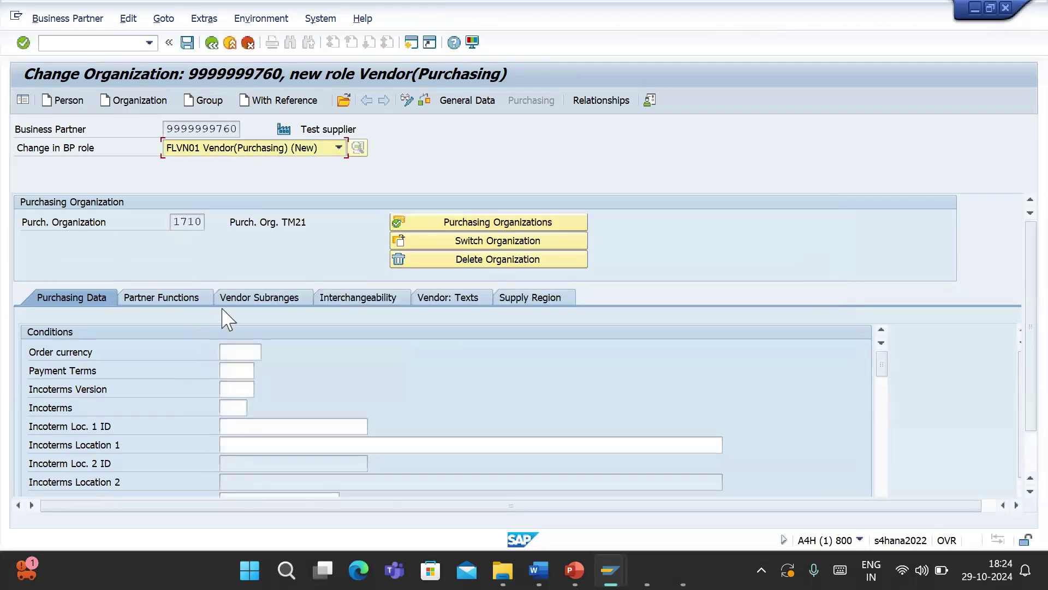
click(176, 296)
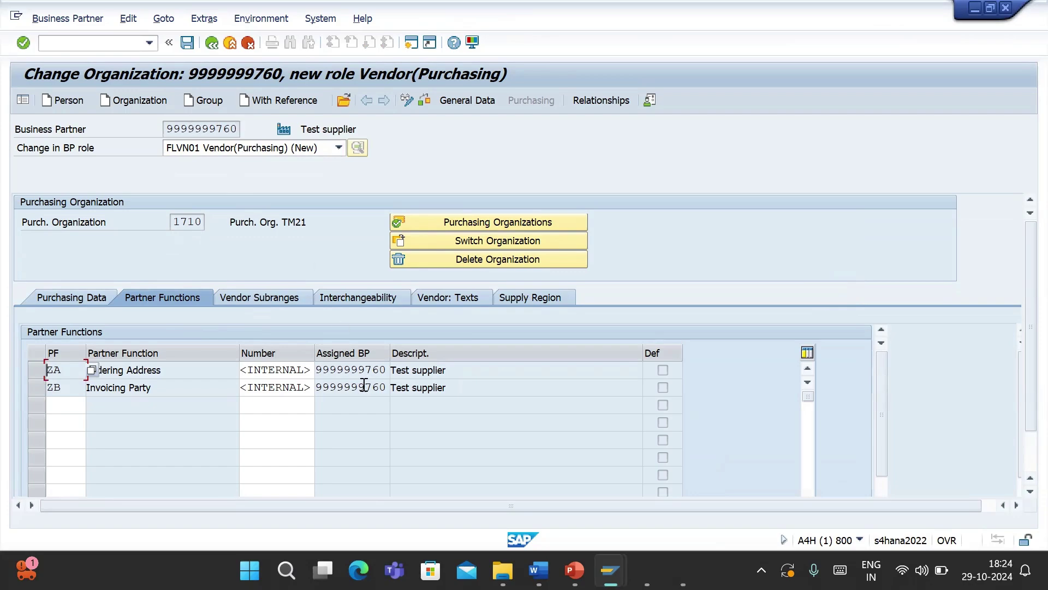
click(73, 406)
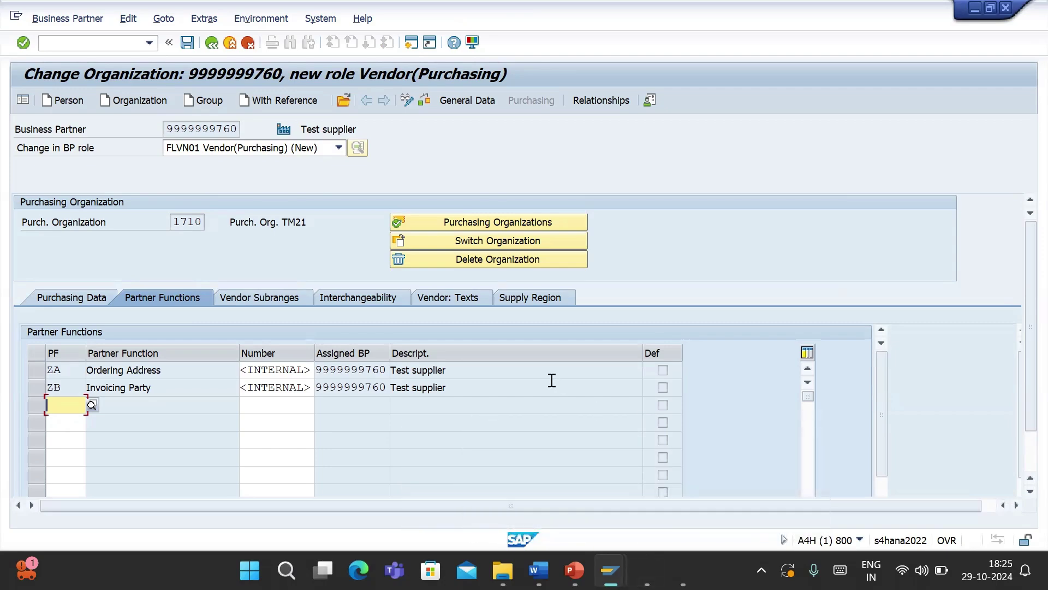
- Open a new SAP session, run transaction OBD3, and select vendor account group 0006 Ordering address
click(332, 280)
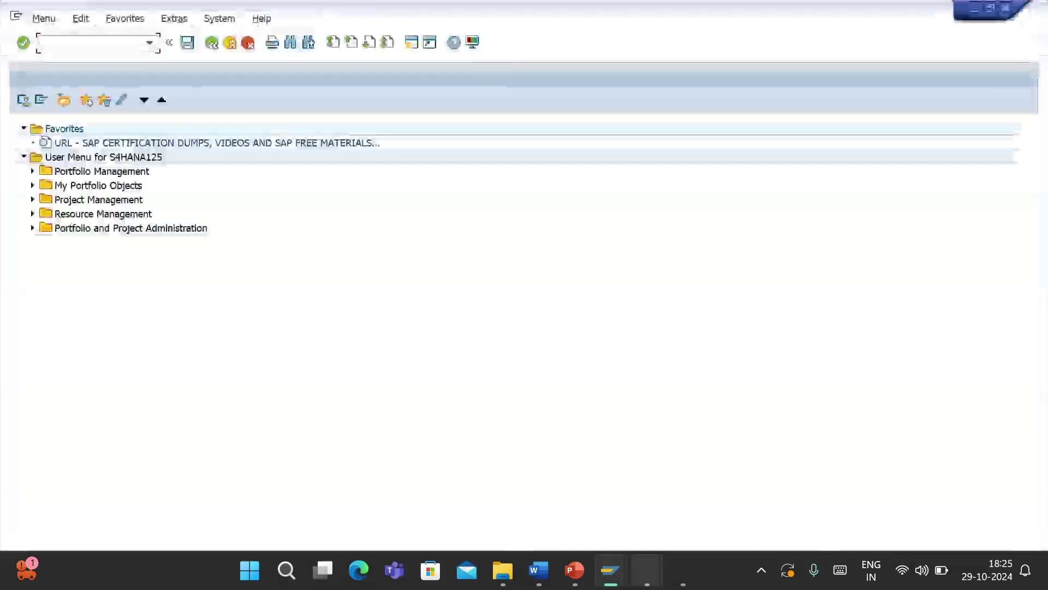
mouse_move(683, 571)
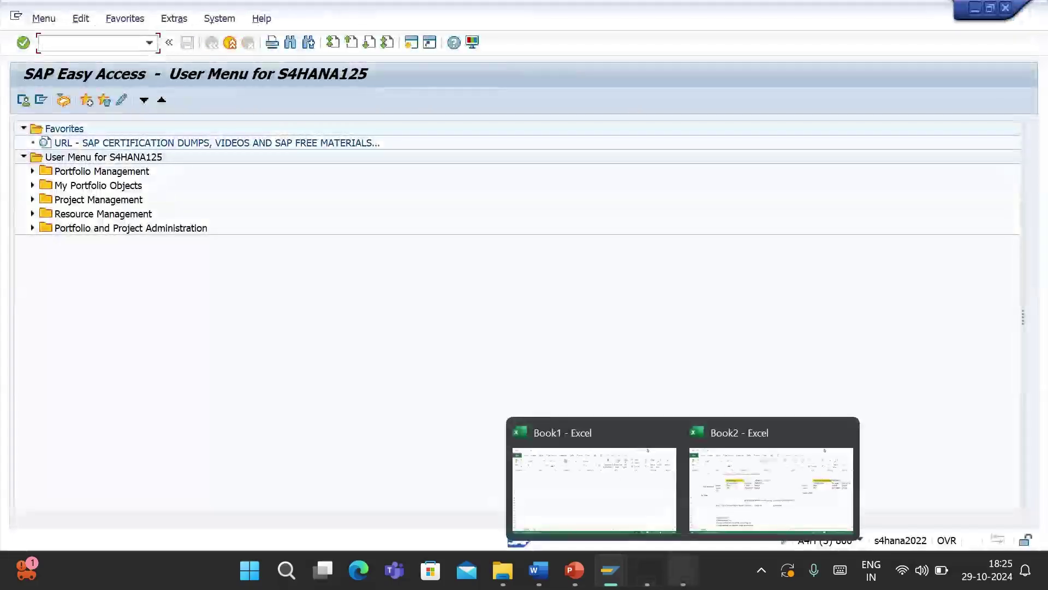
text(OBD3)
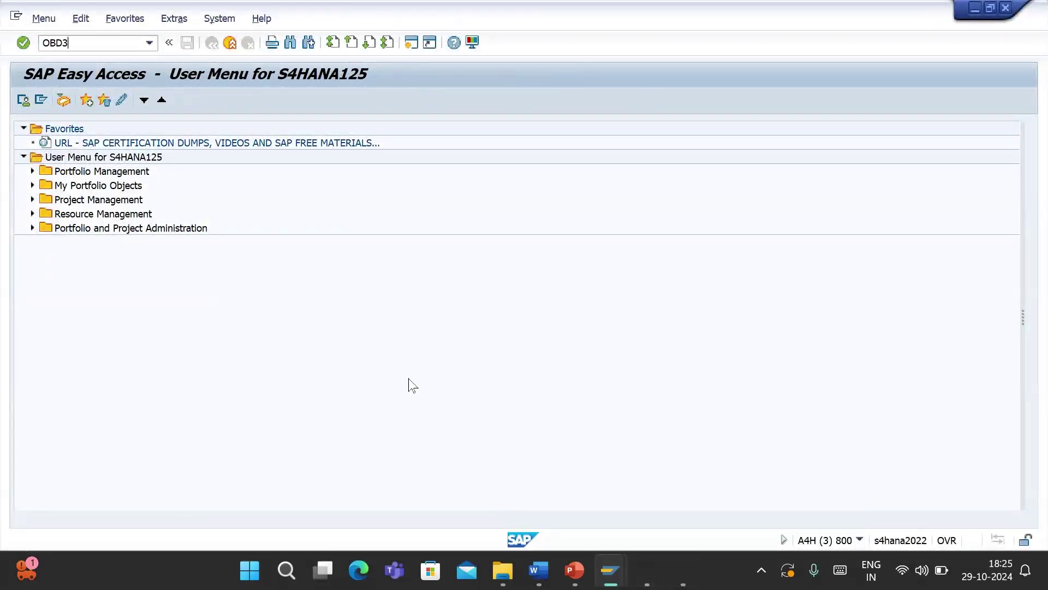
key(Return)
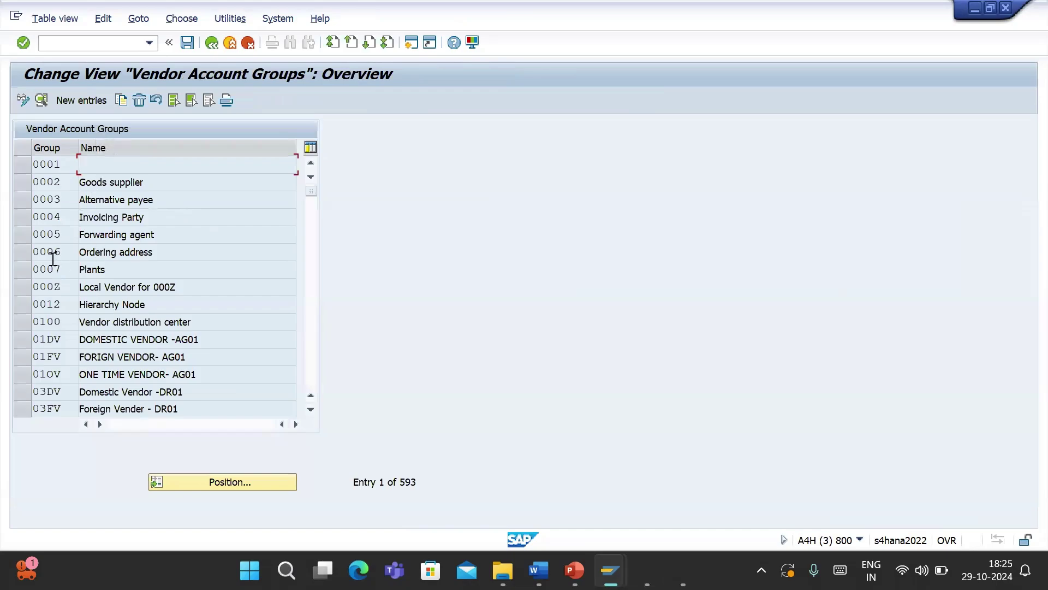
click(26, 254)
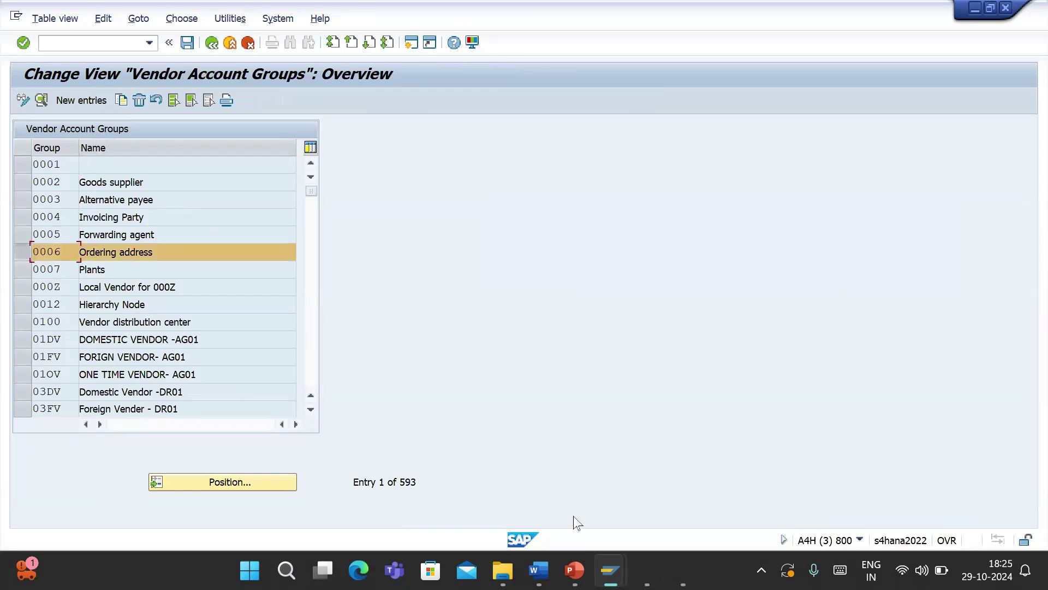
- Switch to Book2 in Excel and enter "Ordering" in C6 and "Invoicing" in C7 below OTD
mouse_move(647, 570)
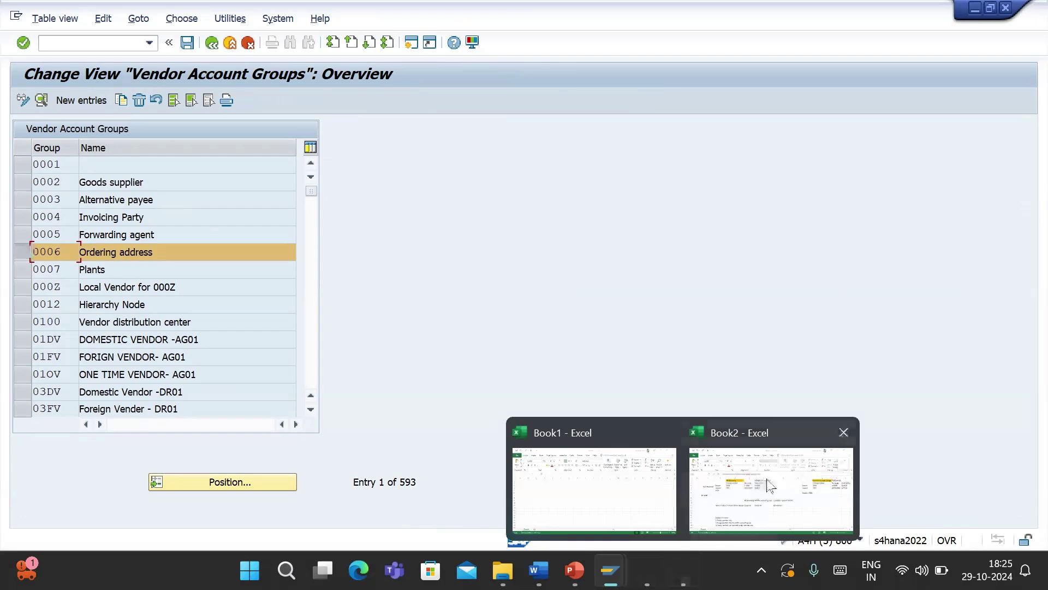
click(767, 484)
click(257, 278)
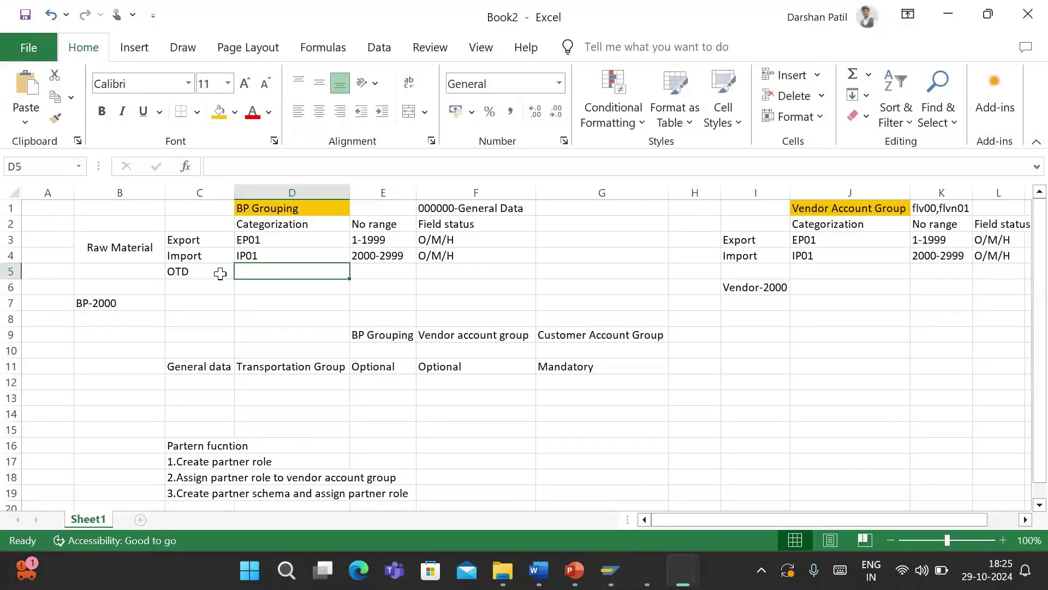
click(218, 273)
click(207, 283)
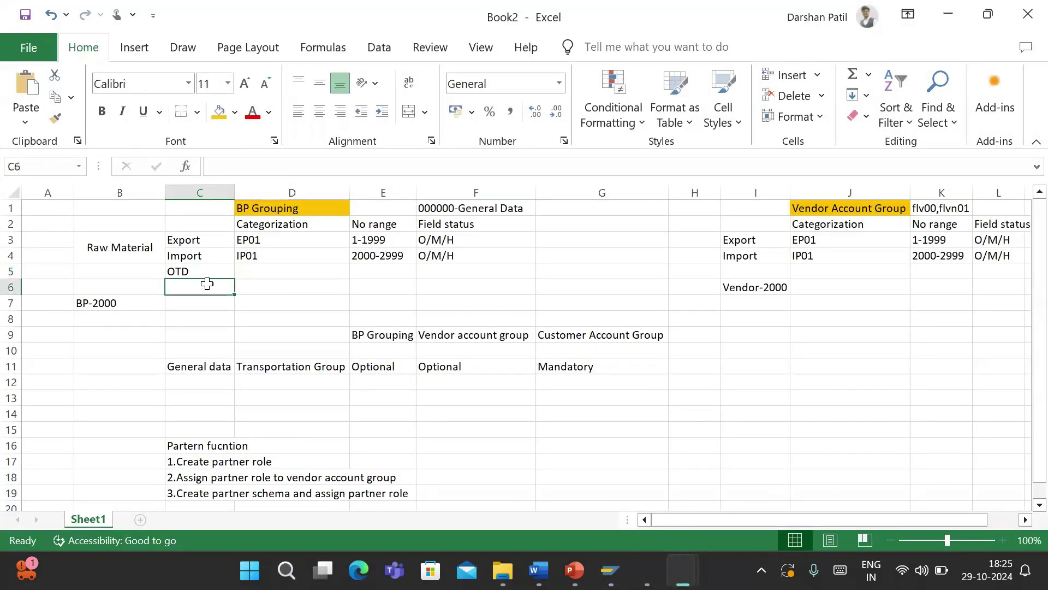
text(Ordering)
key(Return)
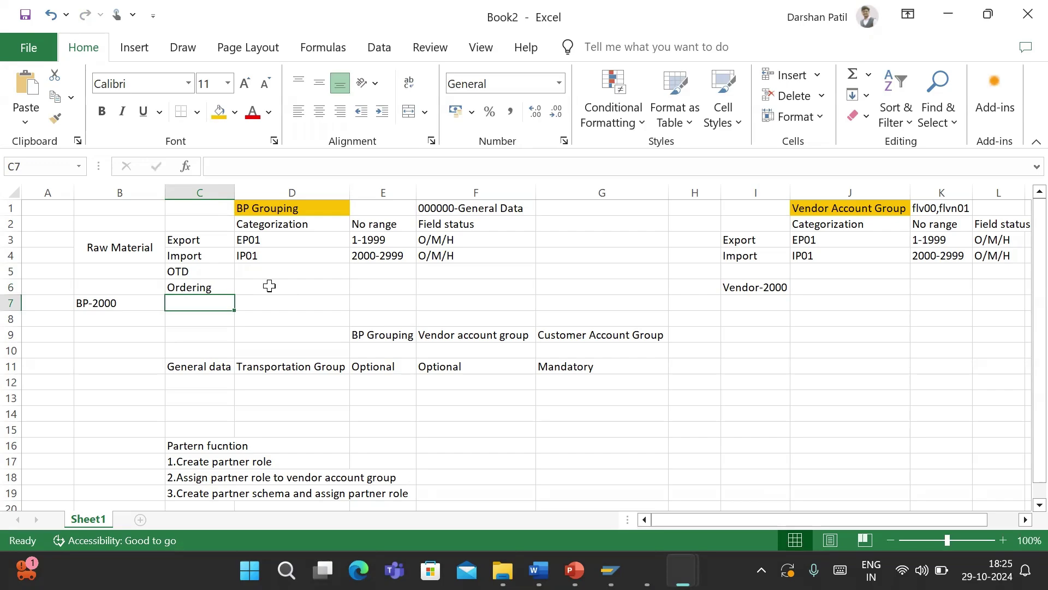
text(In)
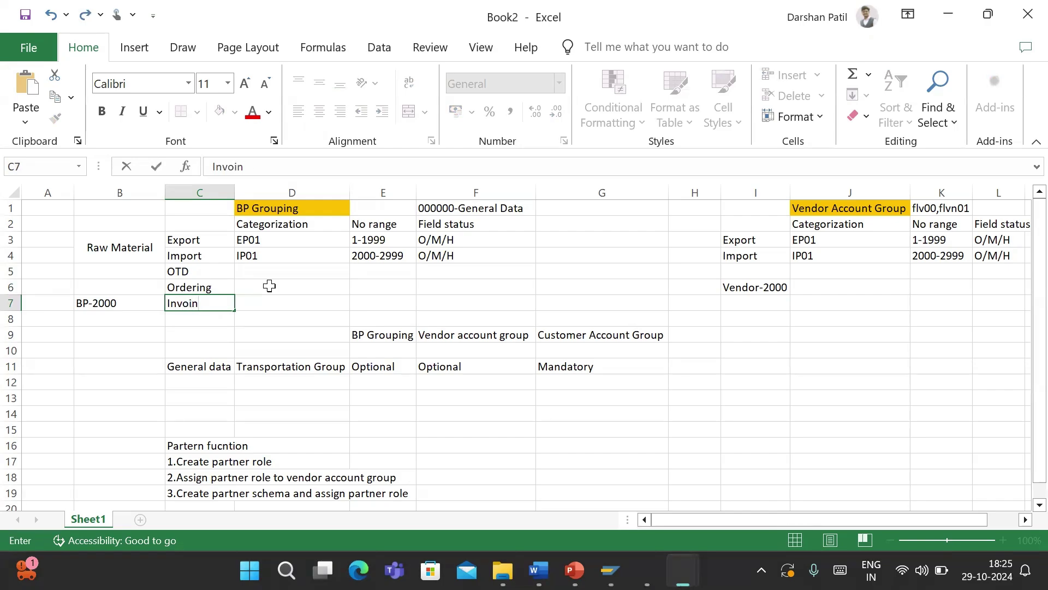
text(voicing)
key(Return)
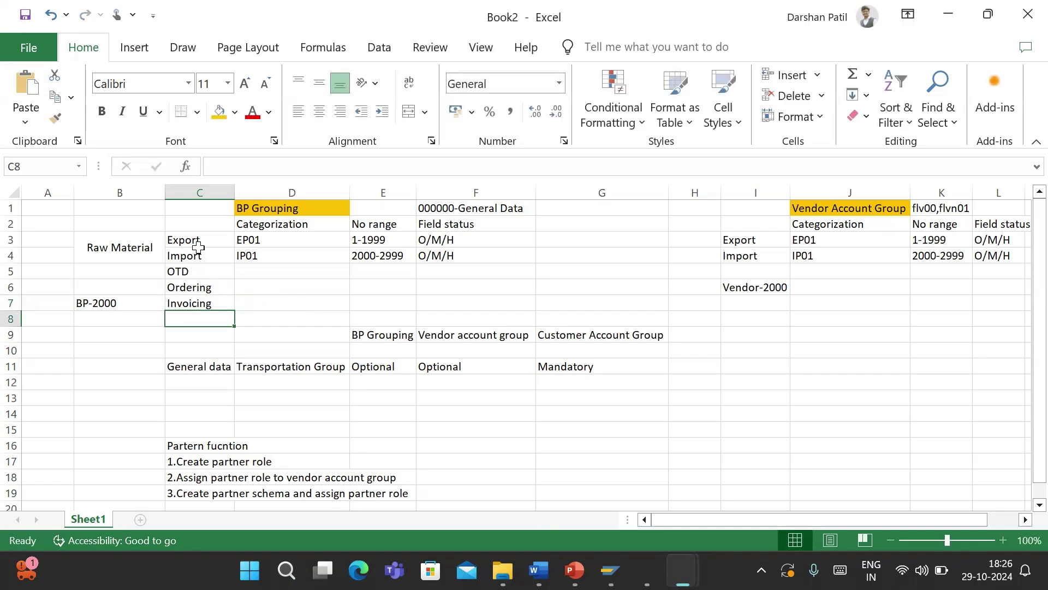
- List the locations Banglore, Pune and Mumbai in cells J12 to J14
click(750, 395)
click(866, 389)
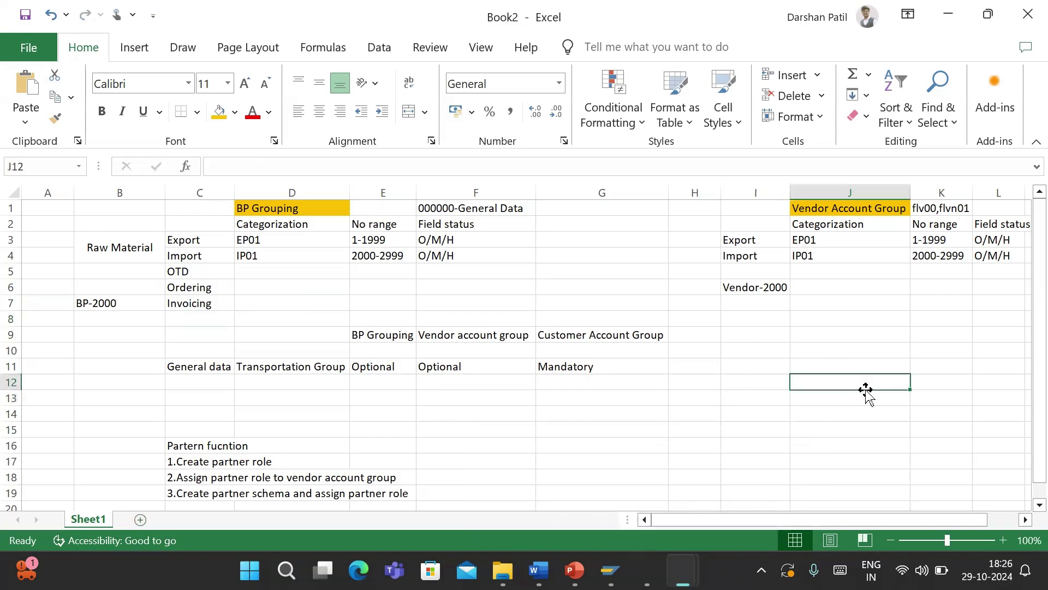
text(anglore)
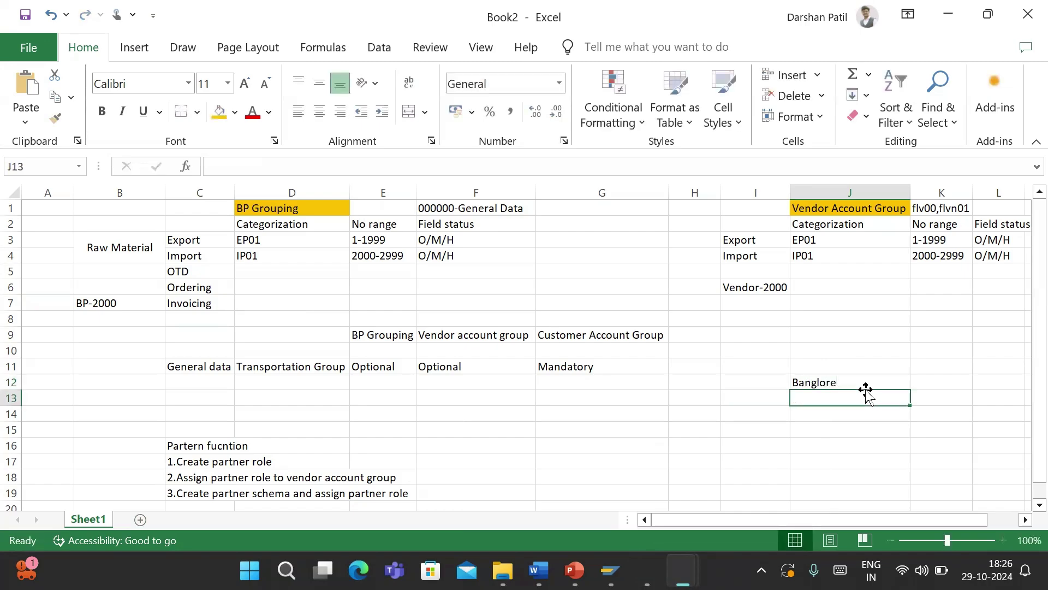
text(Pue)
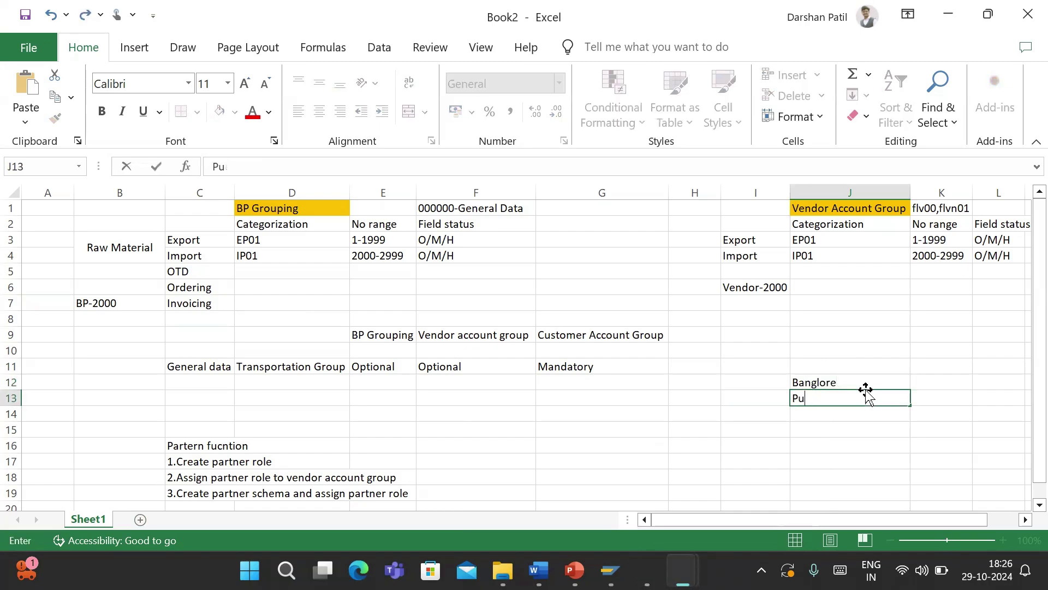
key(Return)
text(Mumbai)
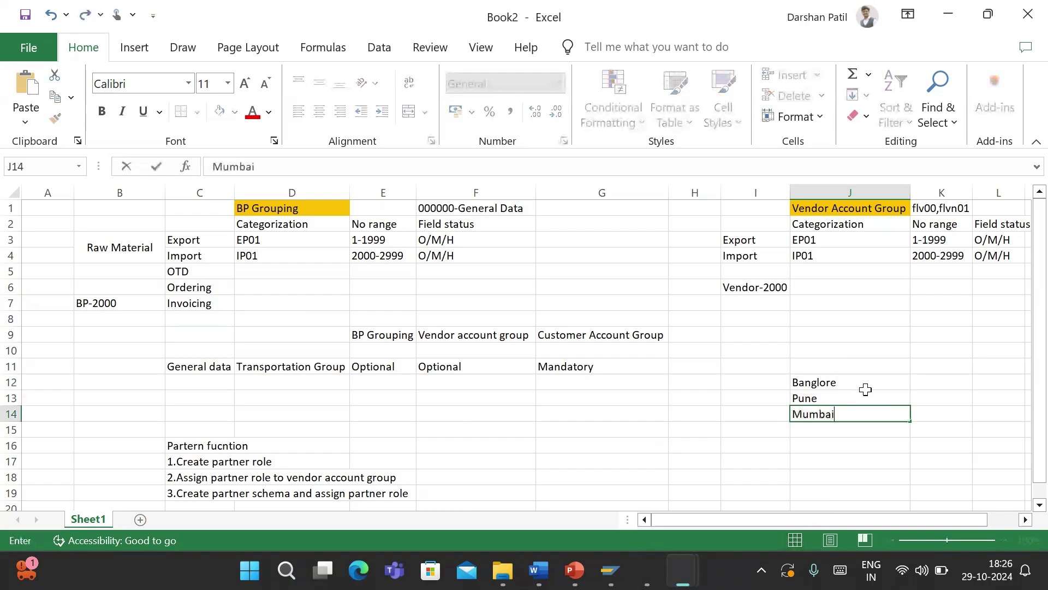
key(Return)
- Compare the supplier's partner functions in SAP with the Banglore, Pune and Mumbai entries in Book2
click(945, 380)
click(871, 380)
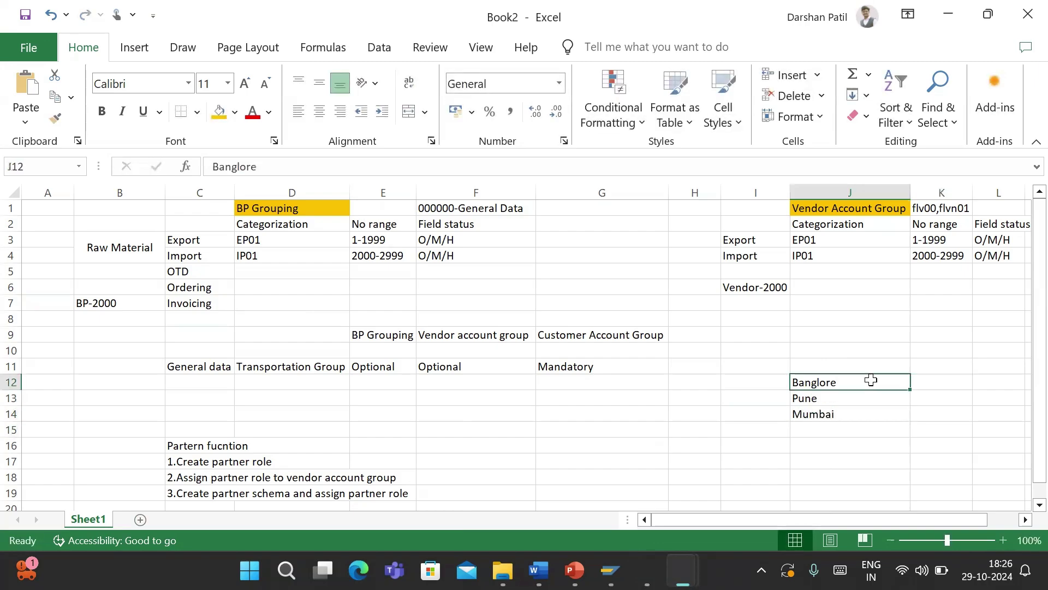
mouse_move(610, 570)
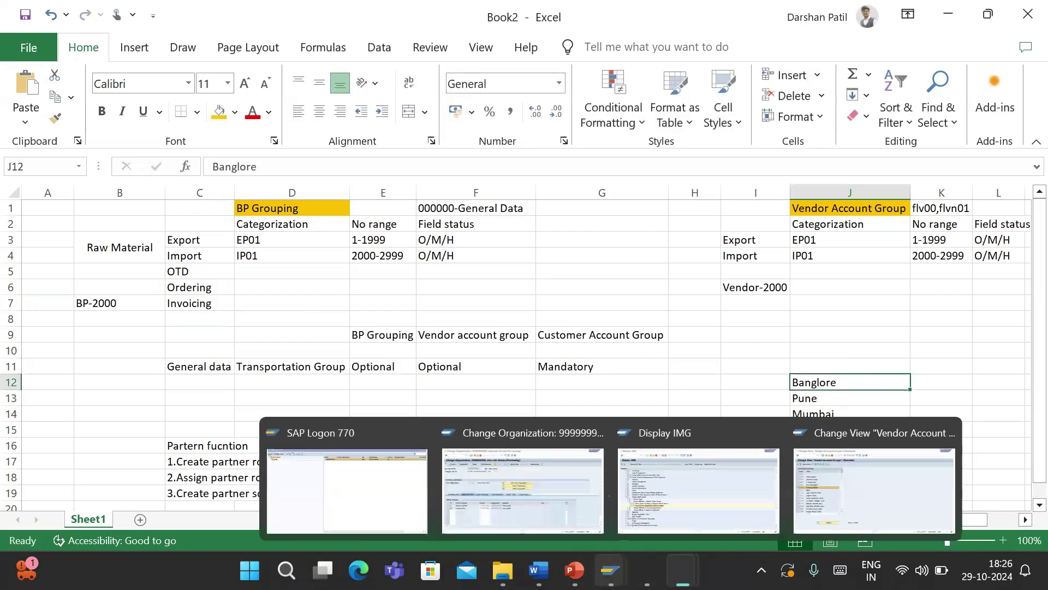
click(555, 486)
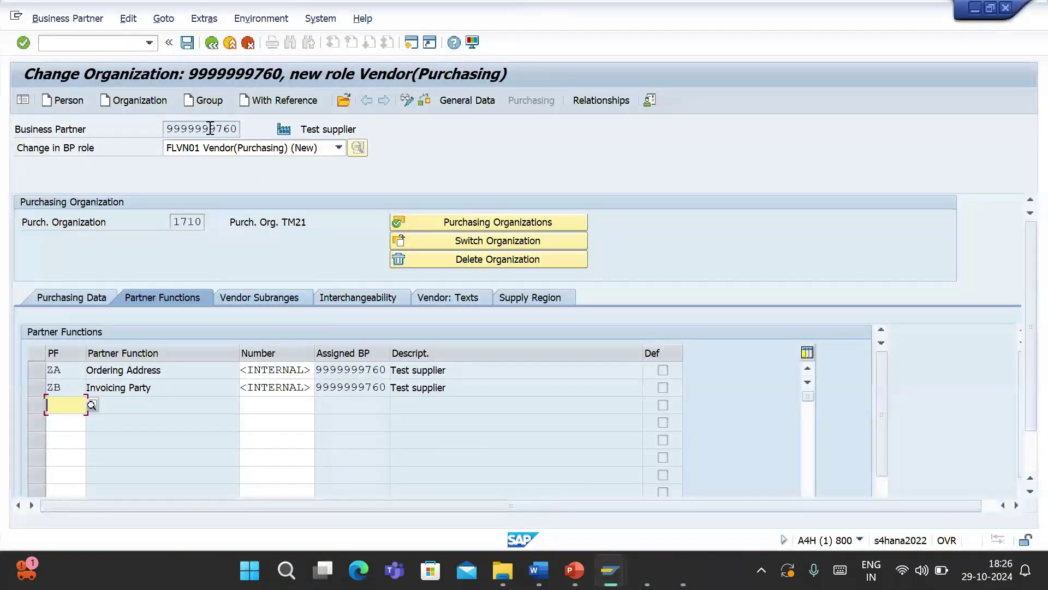
key(alt+Tab)
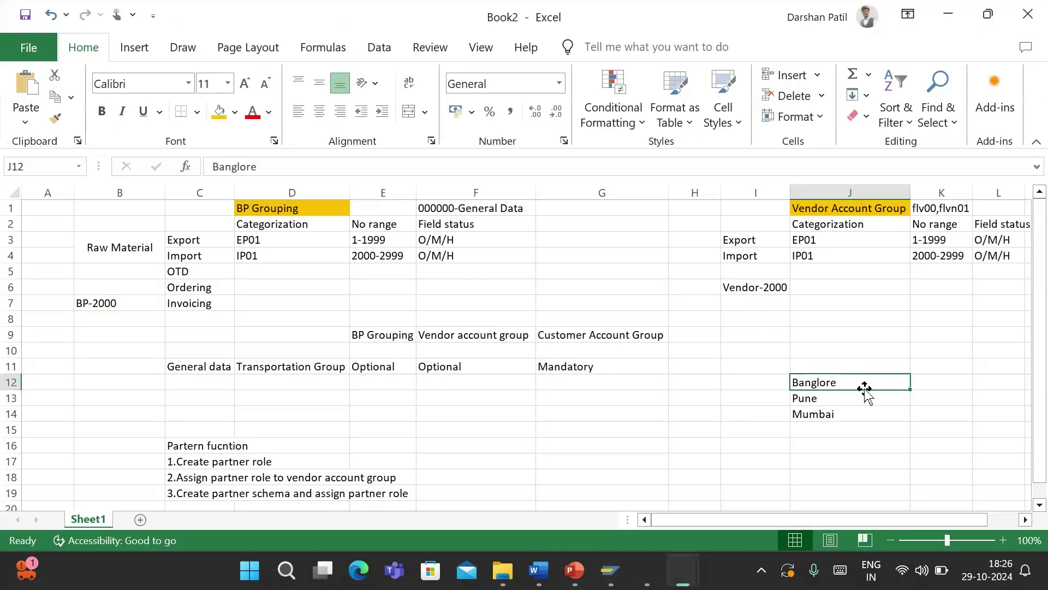
click(836, 398)
click(836, 413)
key(alt+Tab)
key(alt+Tab)
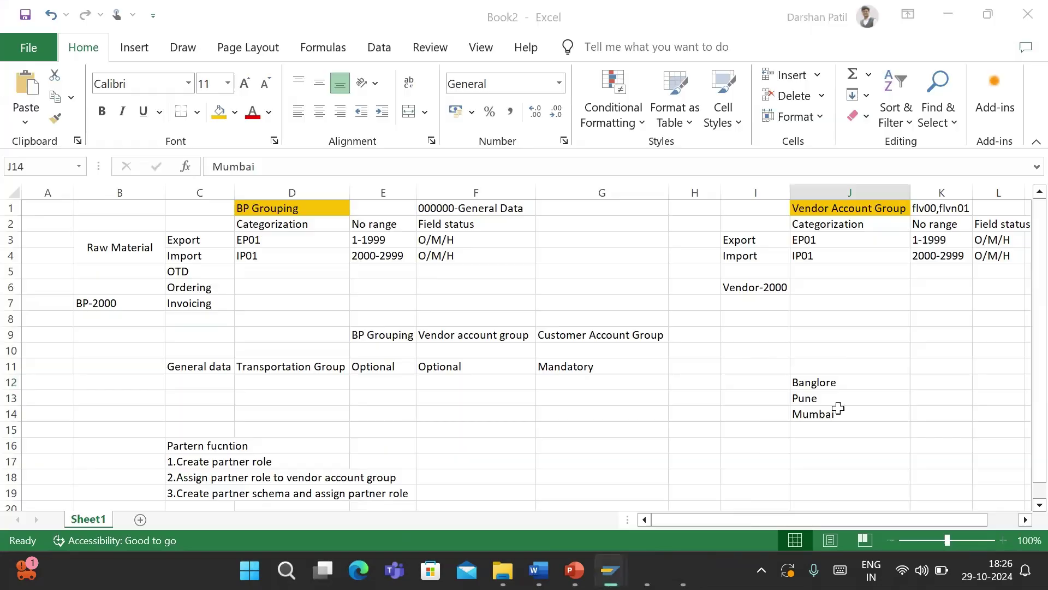
click(768, 400)
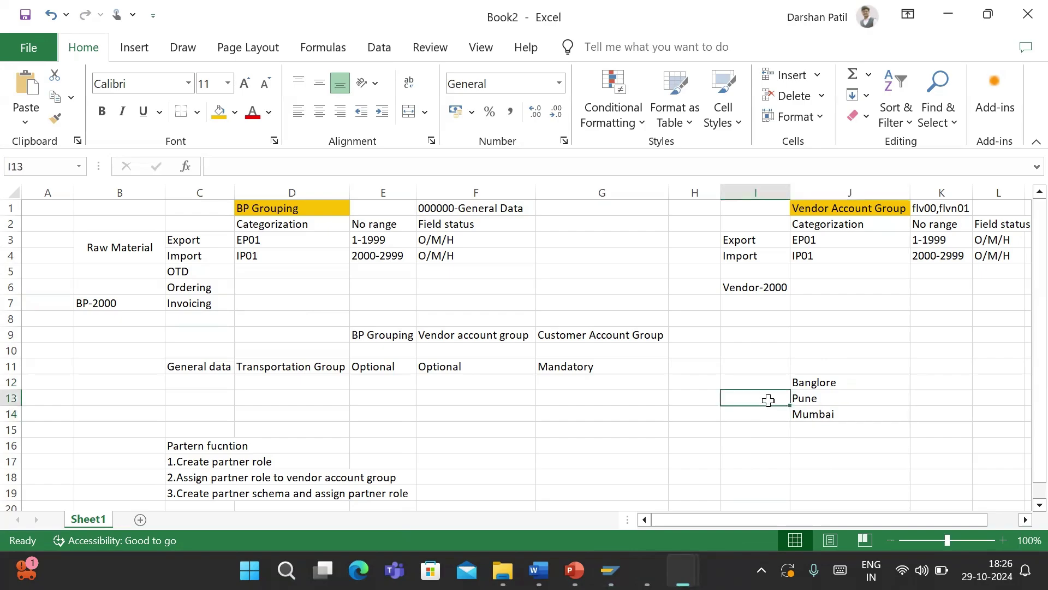
- Label Pune as OA in cell I13 and Mumbai as IP in cell I14 of Book2
key(alt+Tab)
key(alt+Tab)
text(OA)
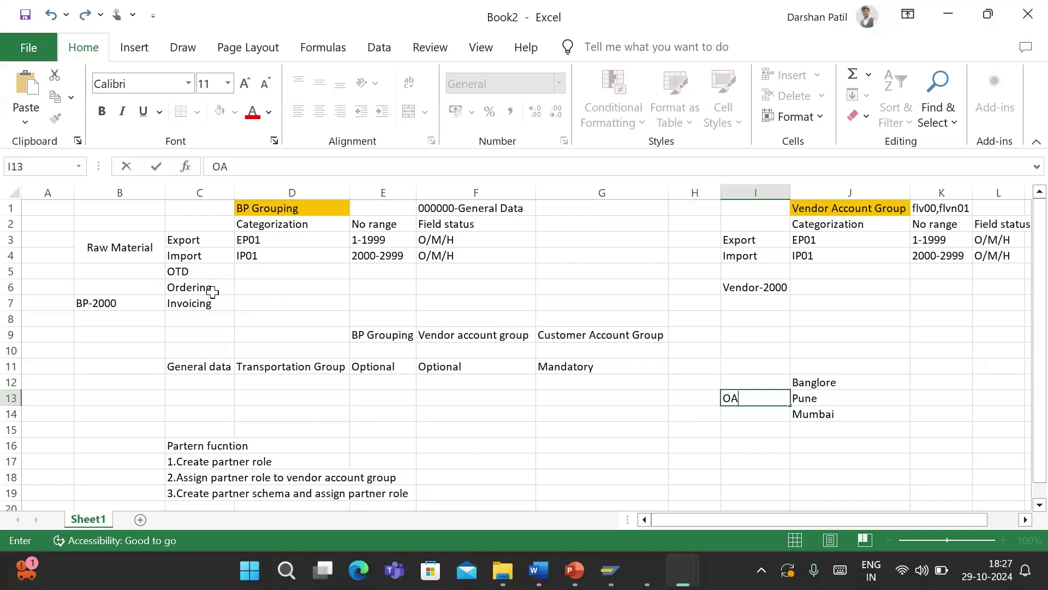
click(765, 417)
text(IP)
click(767, 435)
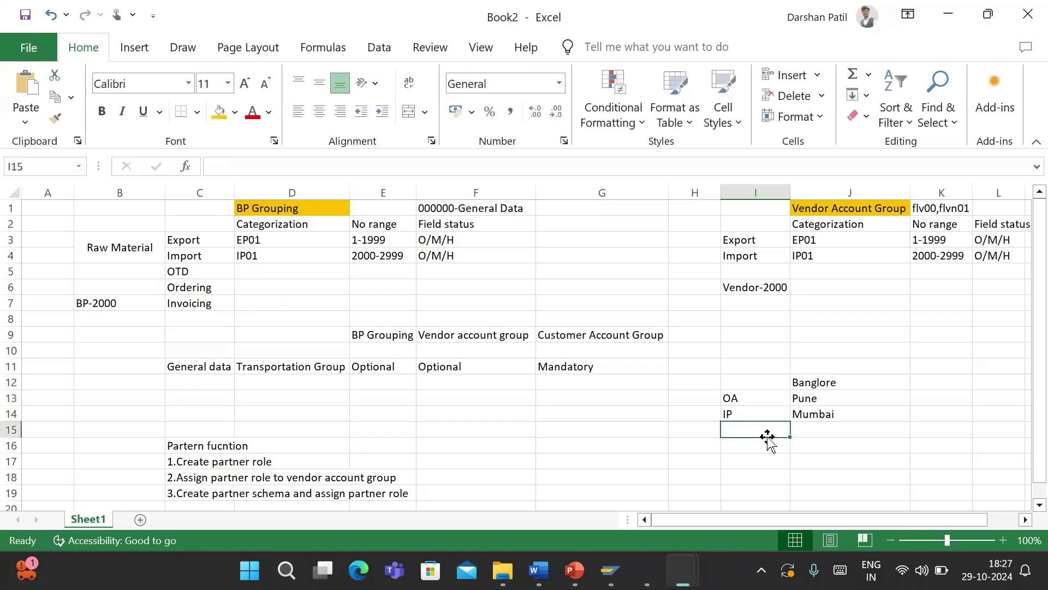
key(alt+Tab)
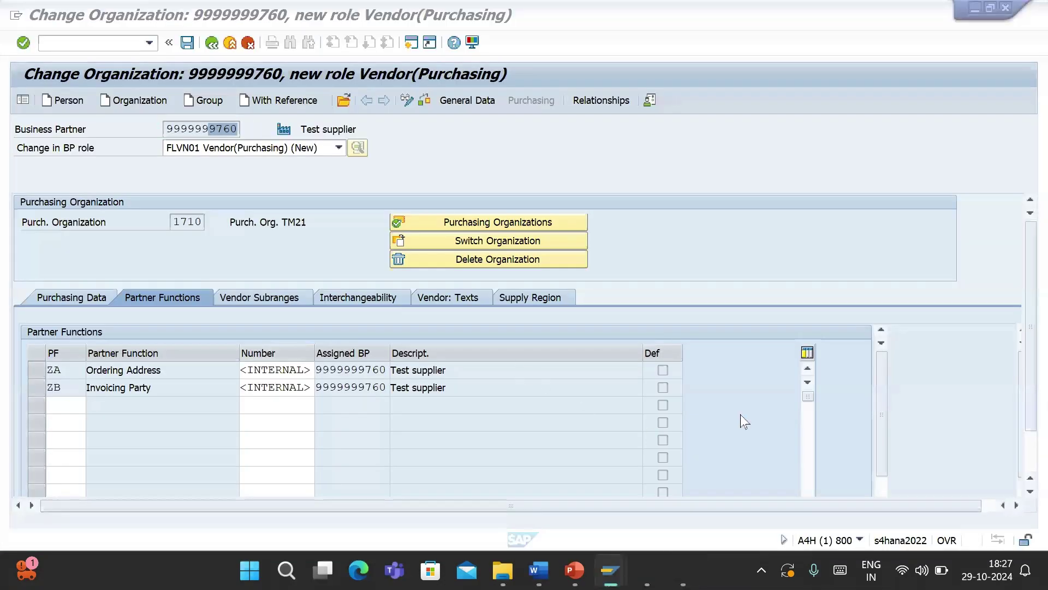
key(alt+Tab)
click(929, 404)
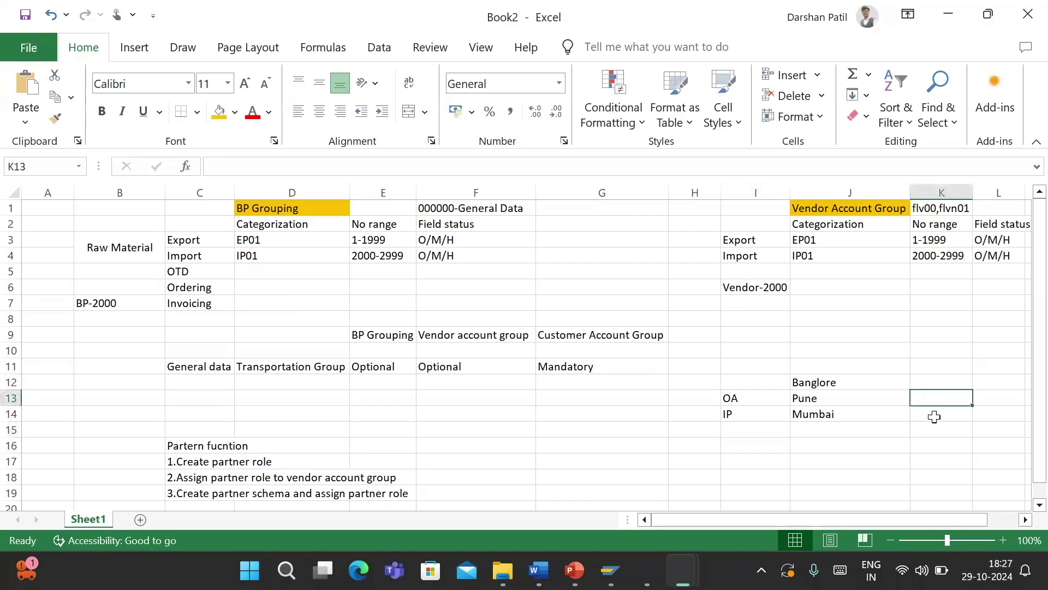
- Switch to the Vendor Account Groups overview in SAP and check account group 0006 Ordering address
key(alt+Tab)
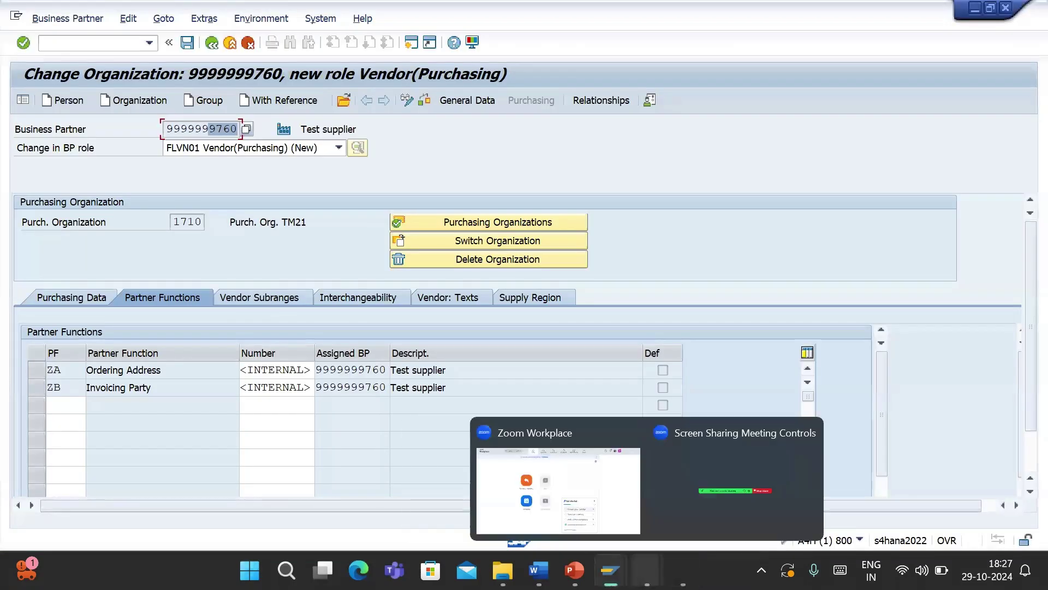
mouse_move(610, 571)
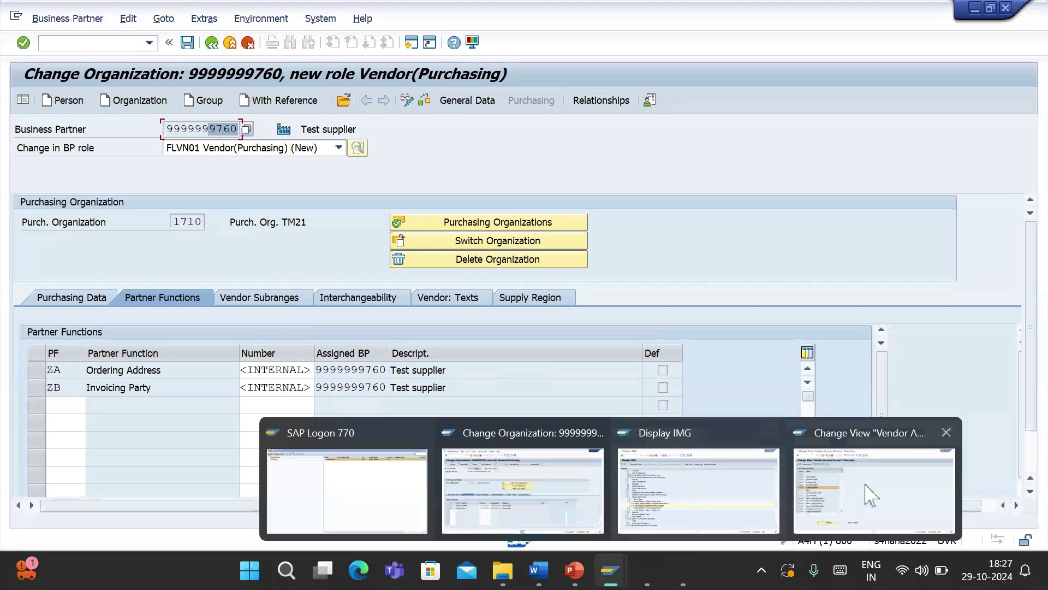
click(873, 499)
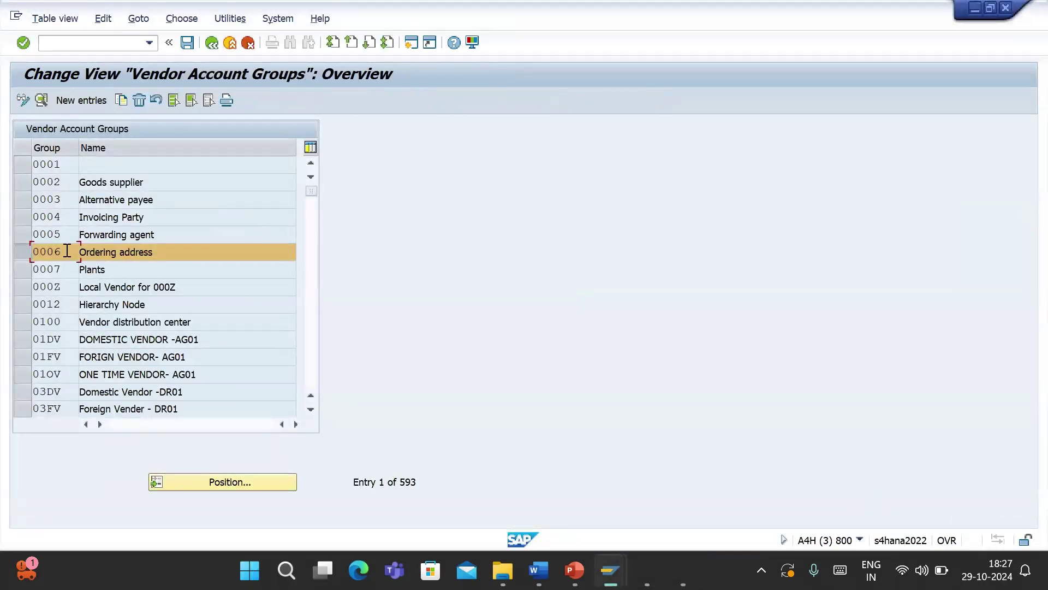
drag(67, 251, 21, 265)
- Open a new SAP session, run transaction BP, and start creating a business partner of type Organization
key(F3)
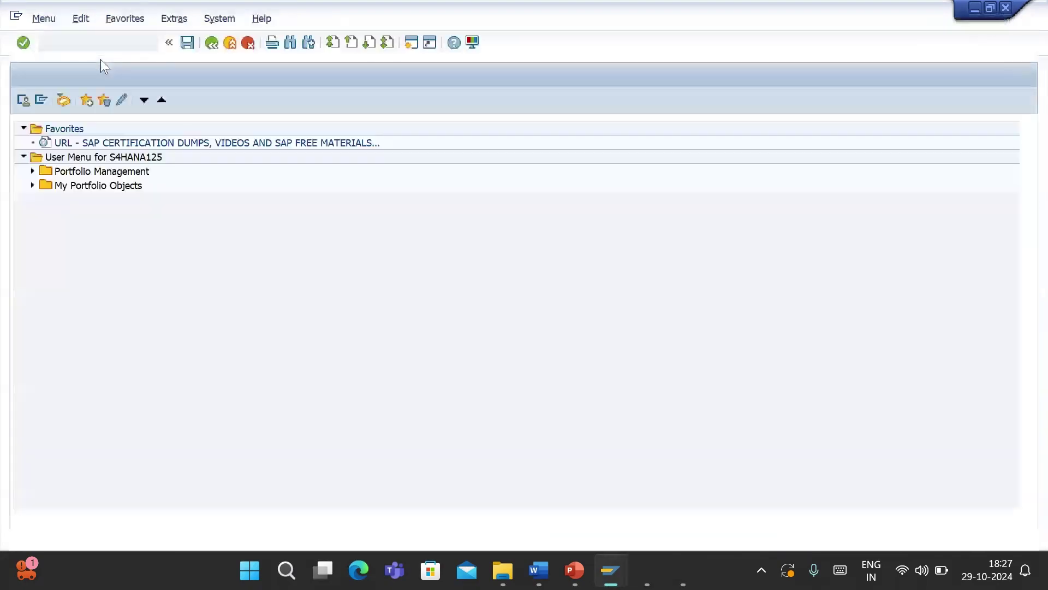
text(BP)
key(Return)
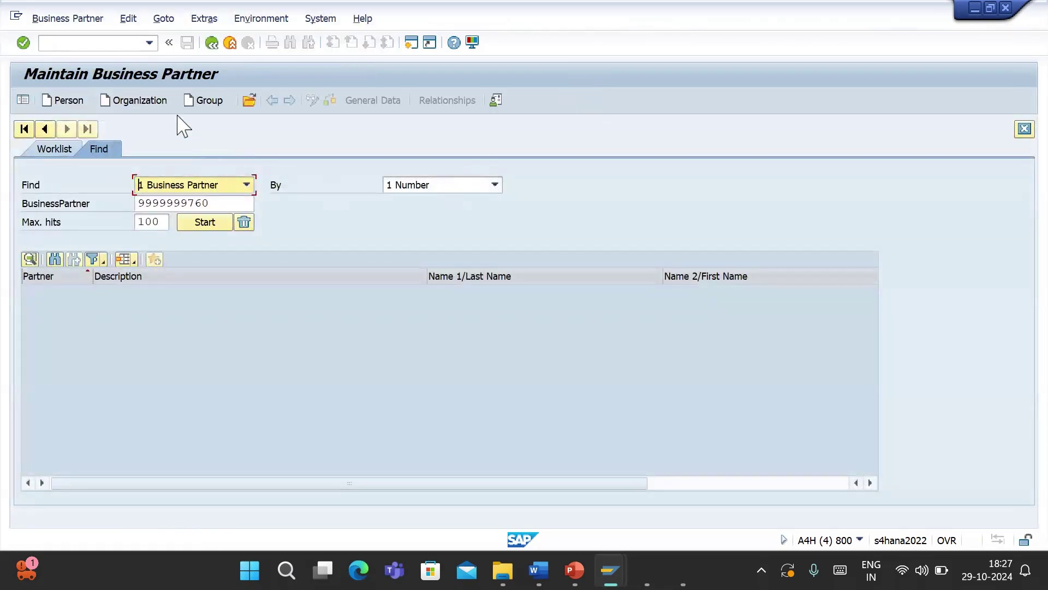
click(153, 105)
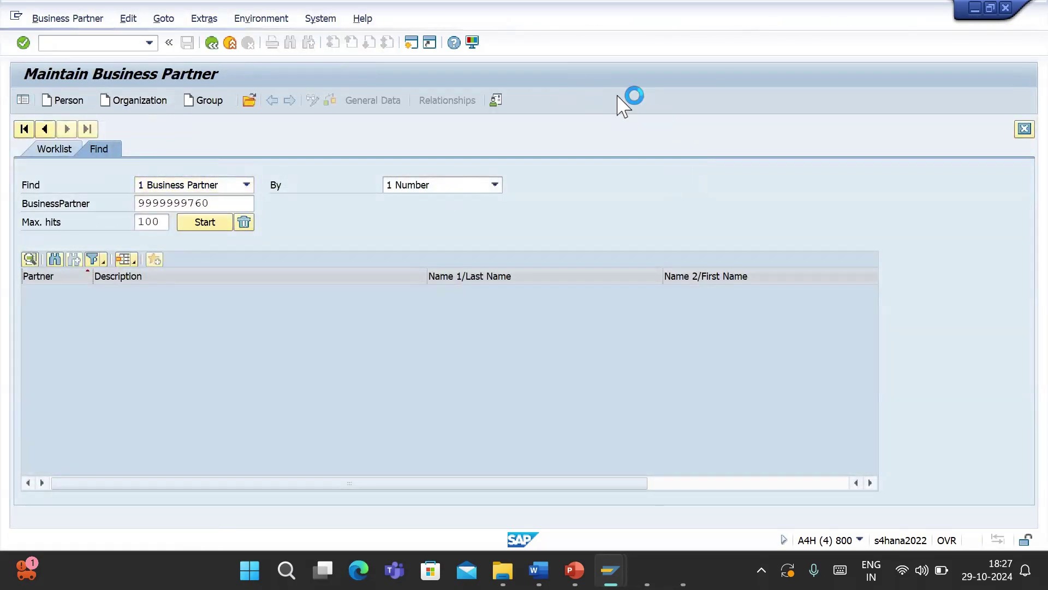